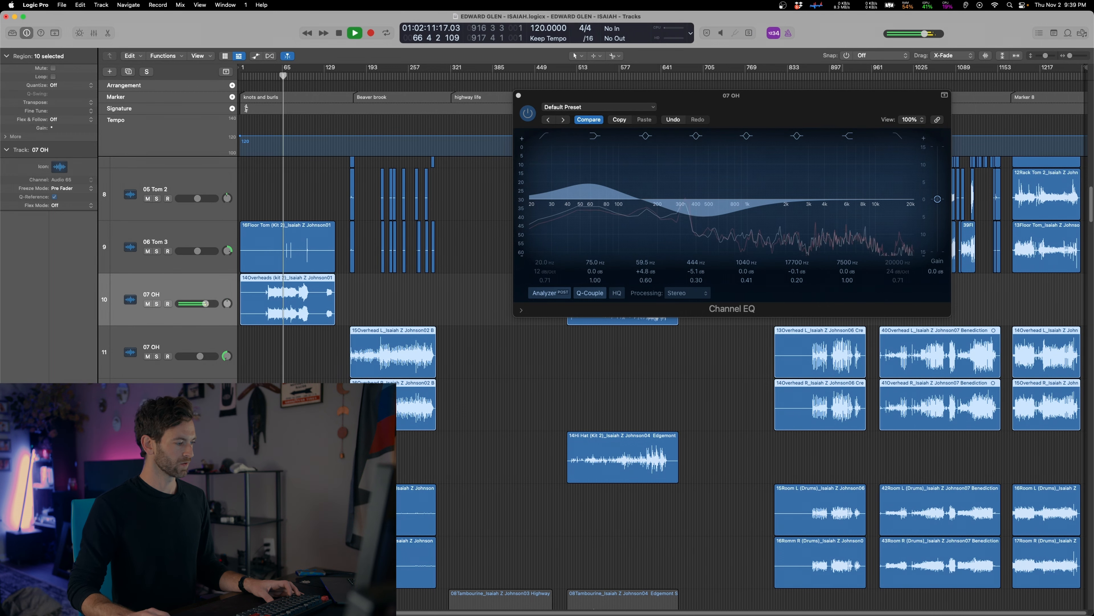
Play the first 07 OH track in solo from about bar 46, and unsolo it
{"action": "left_click", "coordinate": [71, 180]}
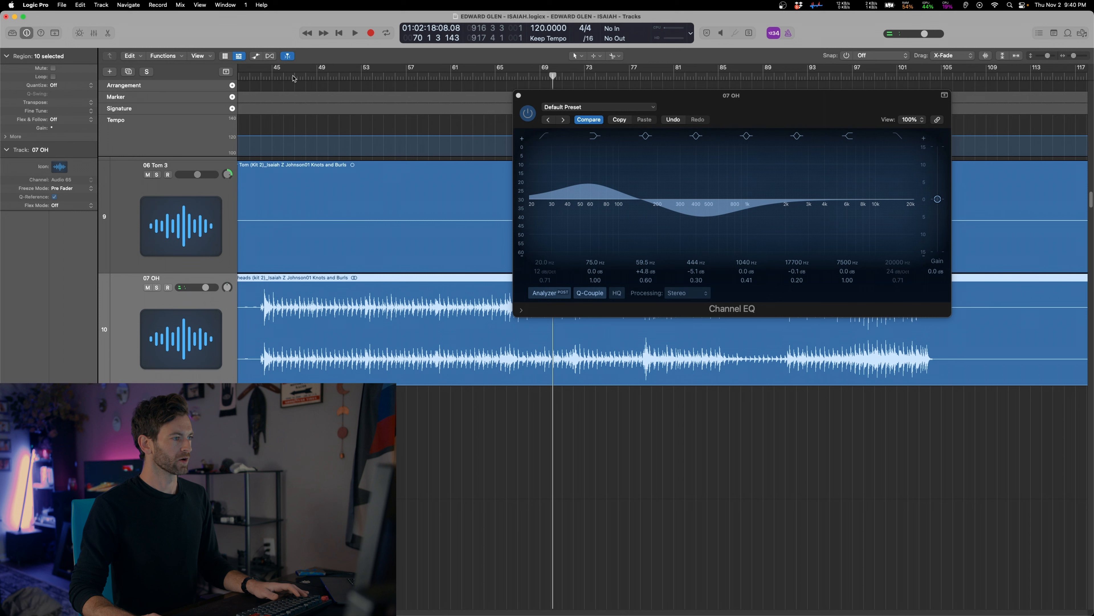
{"action": "left_click", "coordinate": [294, 77]}
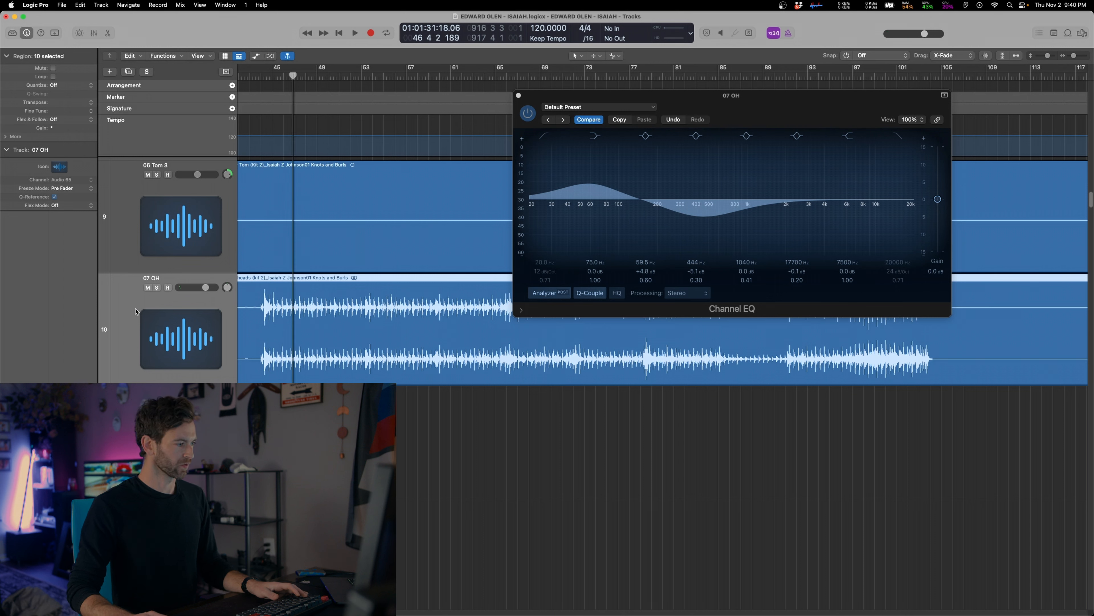
{"action": "key", "text": "s"}
{"action": "key", "text": "space"}
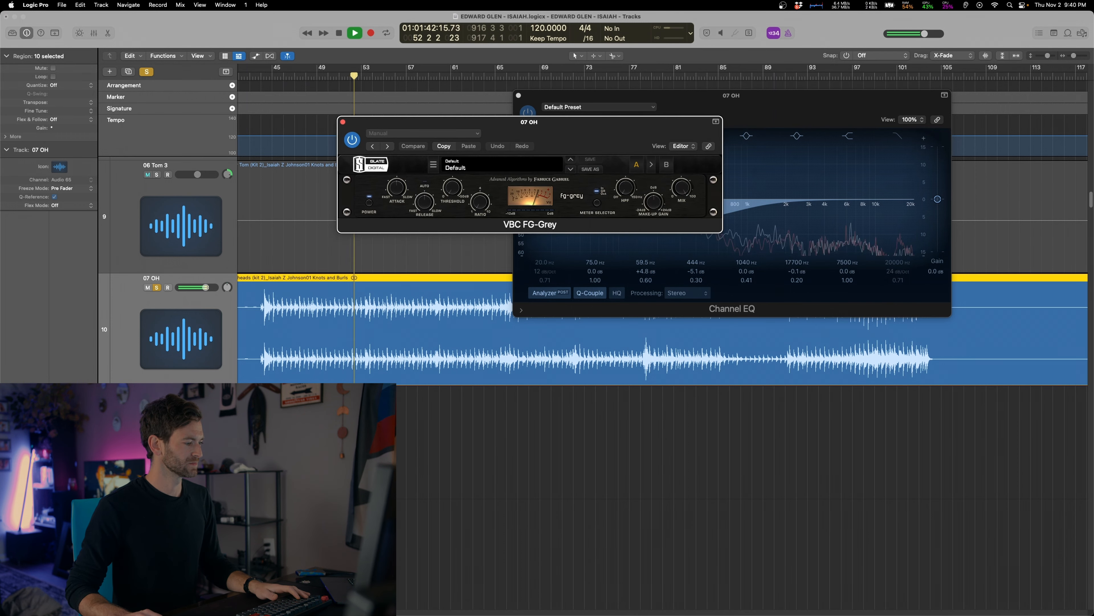
{"action": "key", "text": "s"}
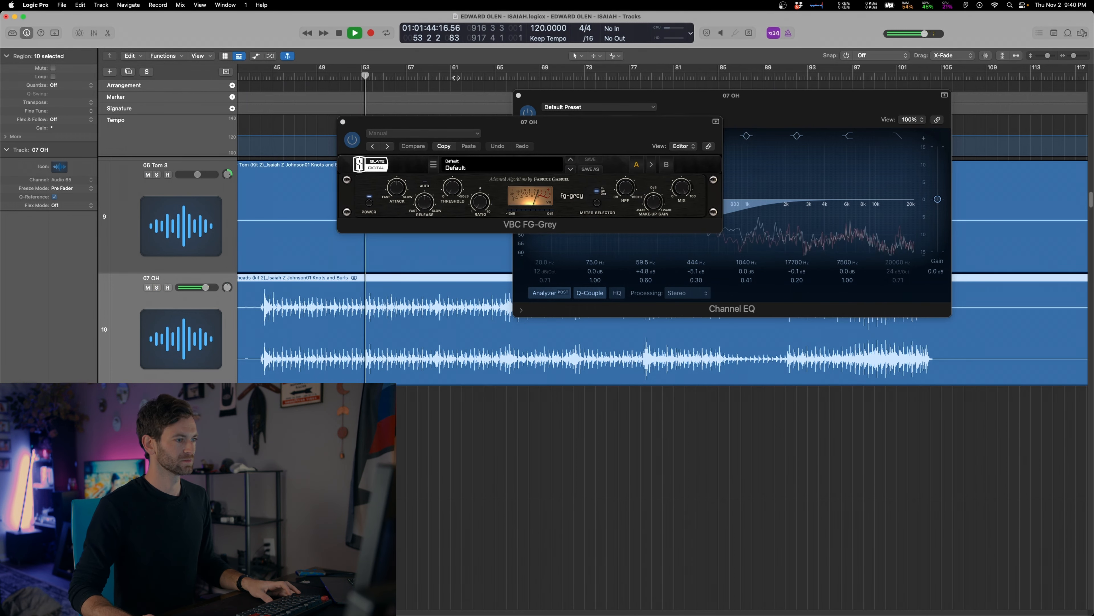
Adjust the threshold, ratio, release and attack of the VBC FG-Grey compressor and raise its make-up gain to about 7.6 dB
{"action": "left_click", "coordinate": [454, 189]}
{"action": "left_click_drag", "start_coordinate": [493, 179], "coordinate": [501, 166]}
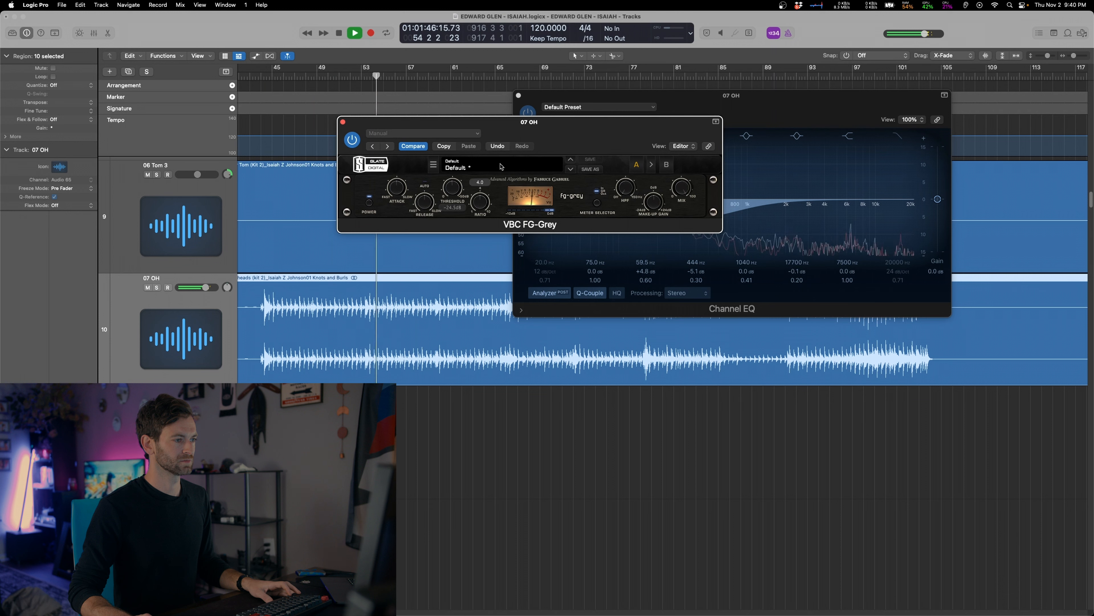
{"action": "left_click", "coordinate": [658, 200]}
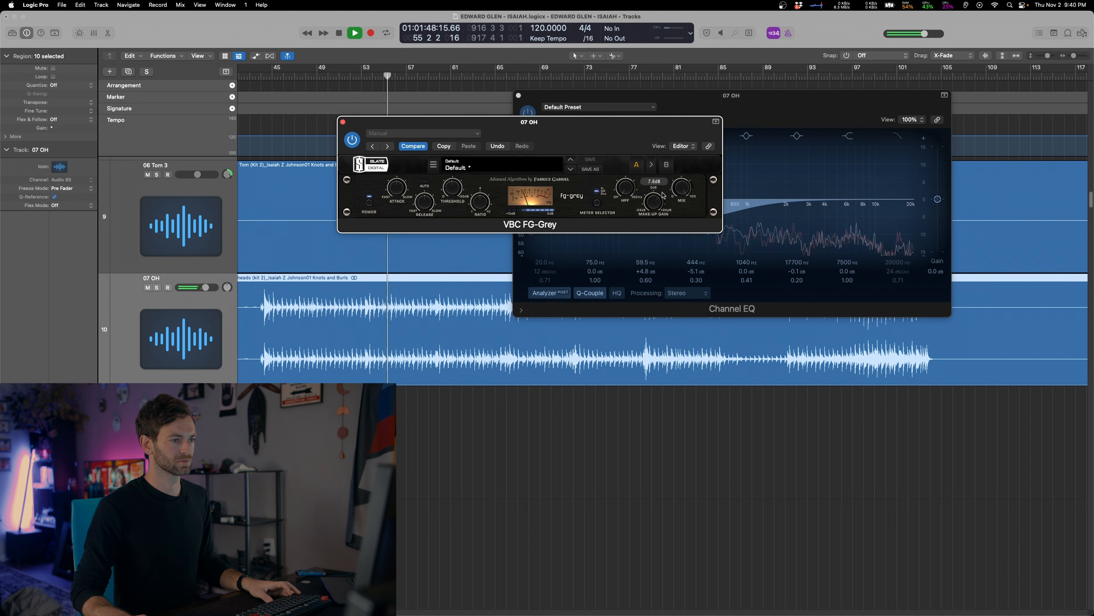
{"action": "left_click_drag", "start_coordinate": [423, 201], "coordinate": [422, 232]}
{"action": "left_click_drag", "start_coordinate": [396, 189], "coordinate": [350, 243]}
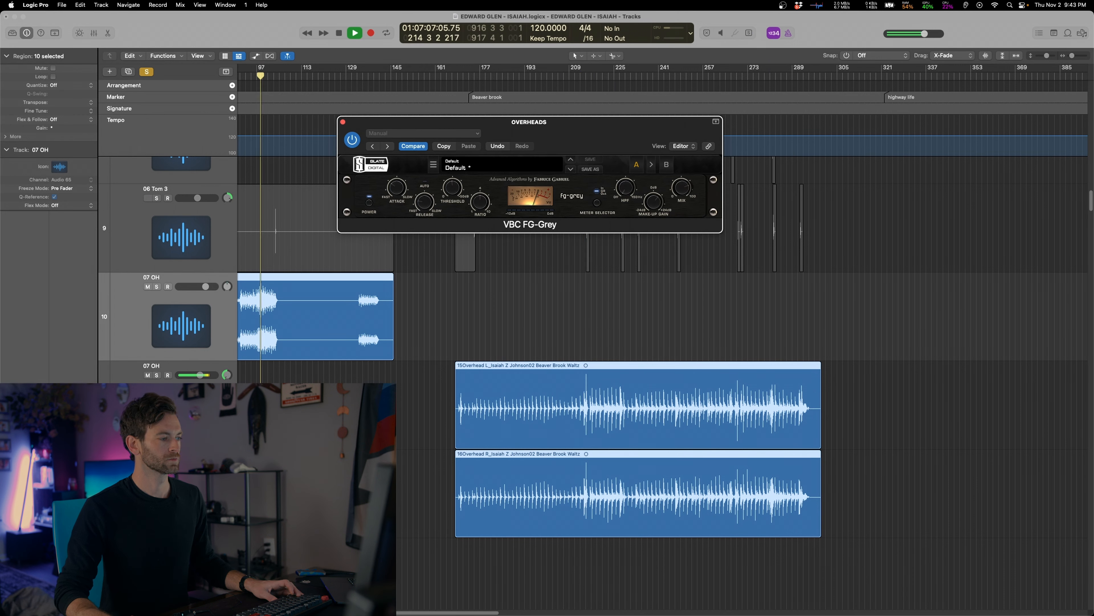
Move playback to the first 07 OH region at about bar 99 for comparison, and stop it
{"action": "left_click", "coordinate": [223, 320]}
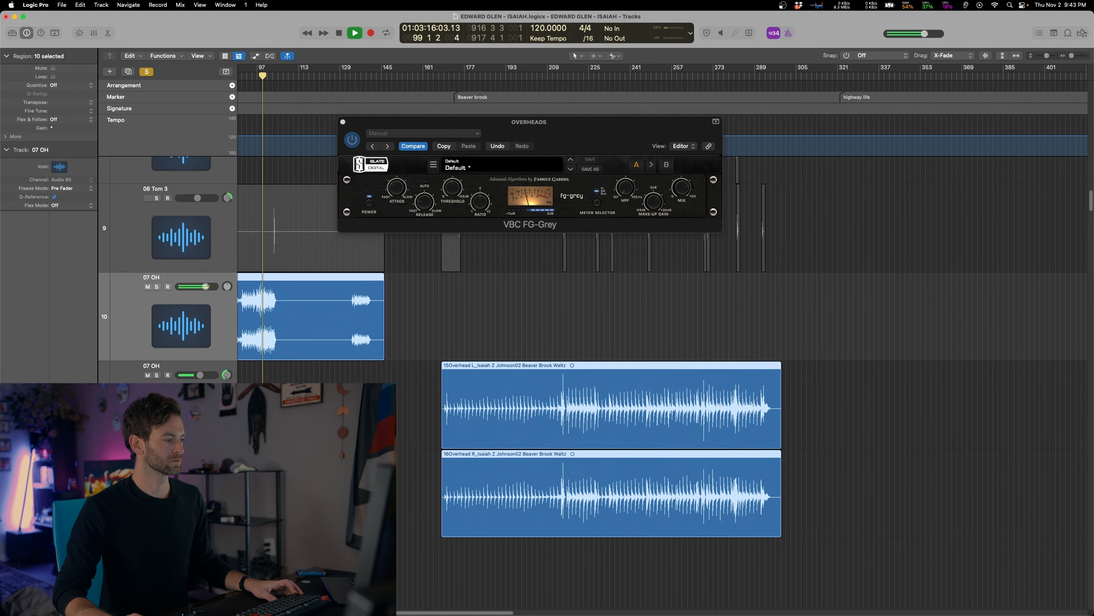
{"action": "scroll", "coordinate": [663, 319], "scroll_direction": "left", "scroll_amount": 5}
{"action": "key", "text": "space"}
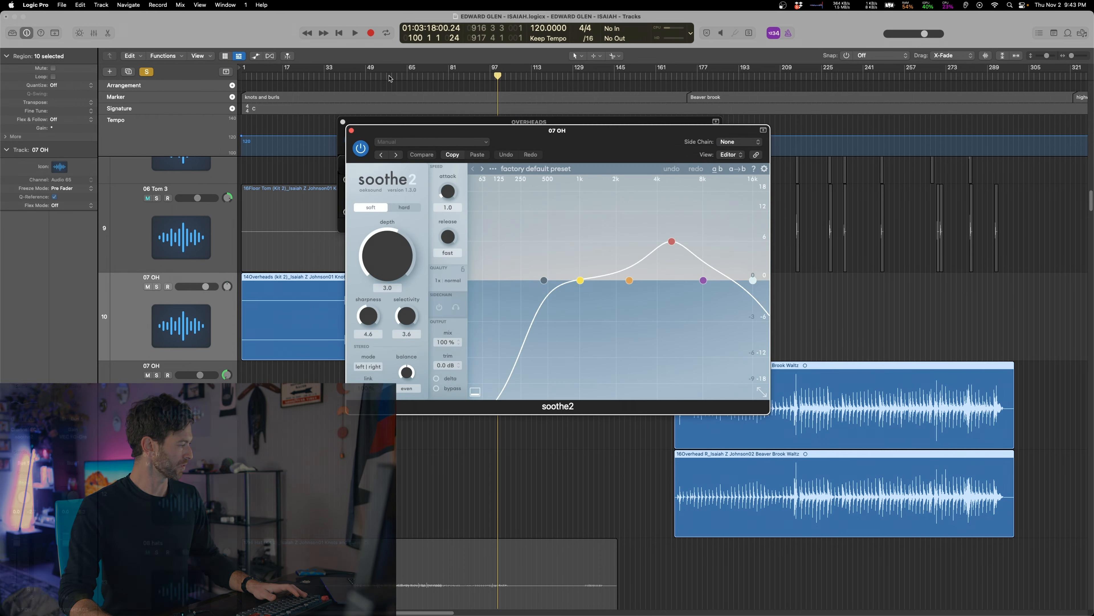
Play the first 07 OH region from about bar 58 and raise soothe2's red band to 9.0 dB sensitivity
{"action": "left_click", "coordinate": [390, 78]}
{"action": "key", "text": "space"}
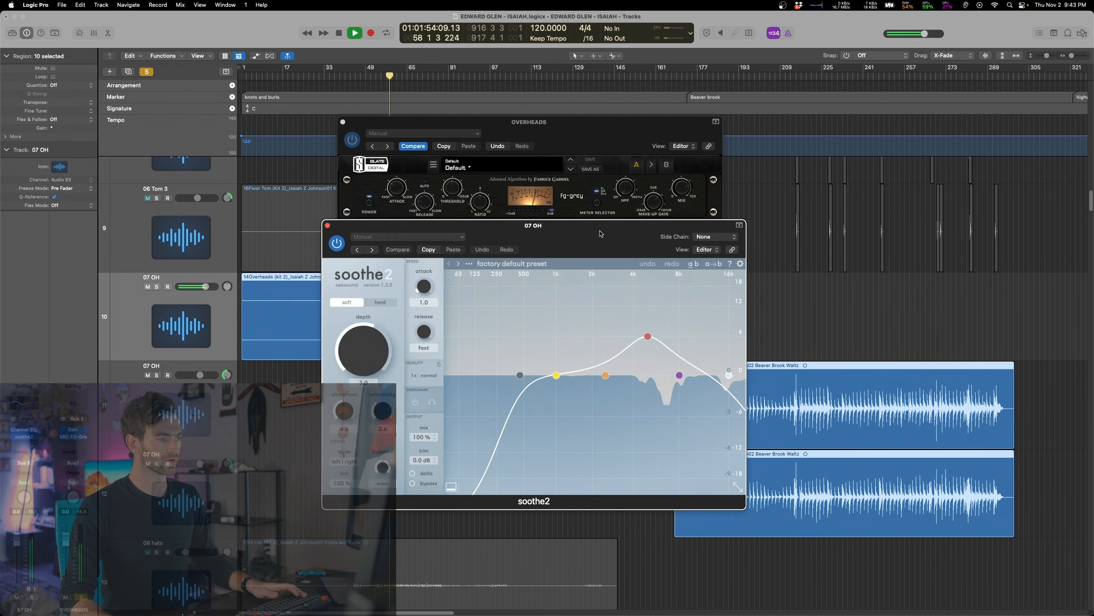
{"action": "left_click_drag", "start_coordinate": [602, 234], "coordinate": [489, 376]}
{"action": "left_click_drag", "start_coordinate": [557, 459], "coordinate": [547, 428]}
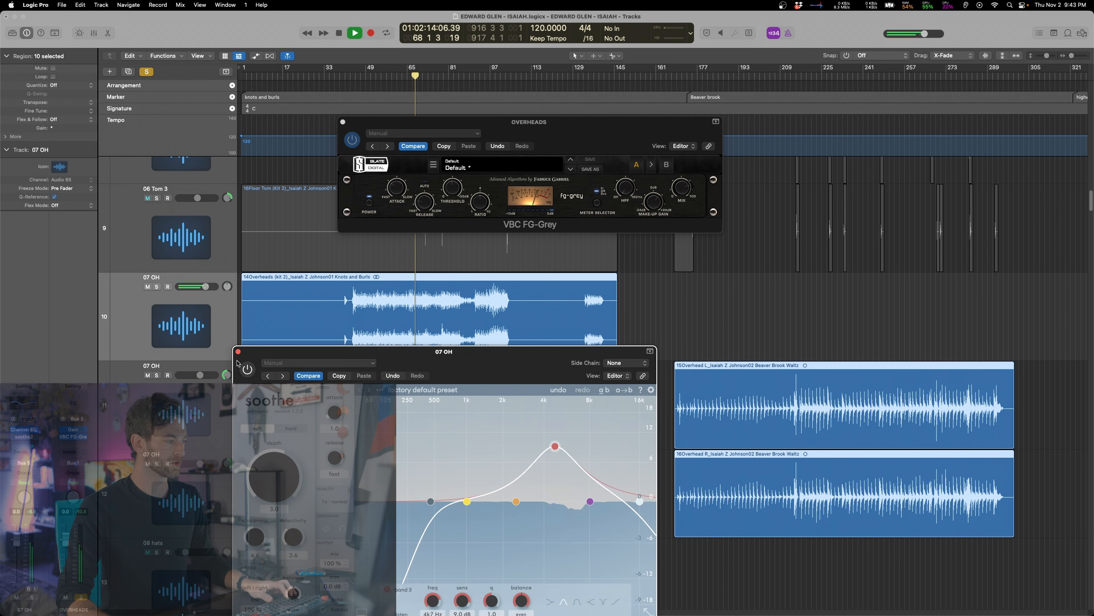
Open the Channel EQ of the first 07 OH track and compare playback of the Beaver brook overheads with the first song's
{"action": "left_click", "coordinate": [24, 430]}
{"action": "left_click", "coordinate": [841, 564]}
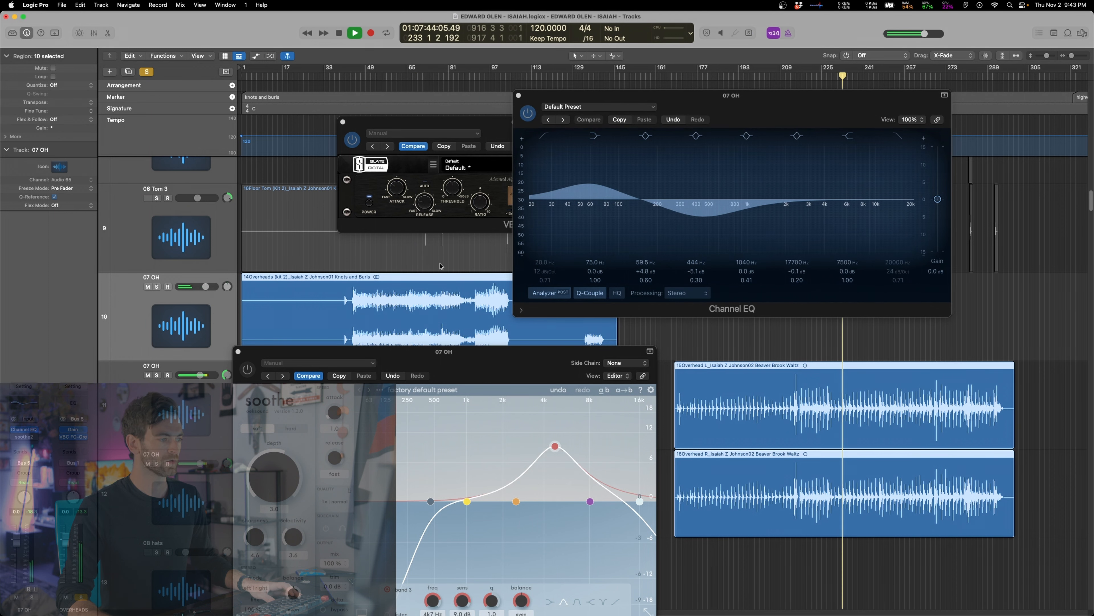
{"action": "left_click_drag", "start_coordinate": [482, 353], "coordinate": [564, 569]}
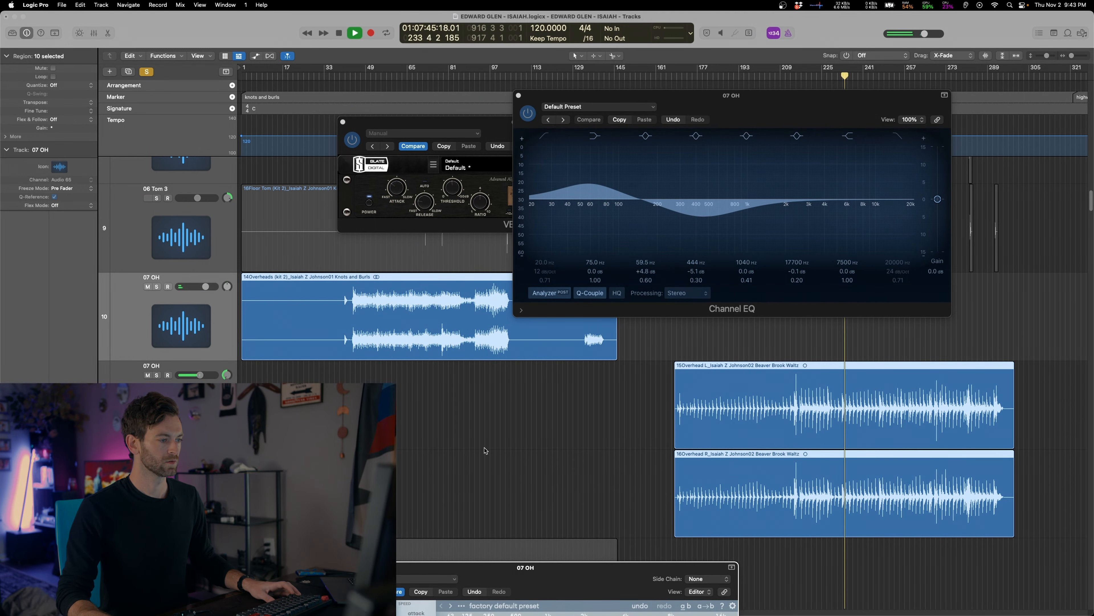
{"action": "left_click", "coordinate": [445, 400], "text": "shift"}
Sweep a narrow boost of about 15 dB with a Q of 4.00 through the Channel EQ's upper mids, and close the EQ
{"action": "left_click_drag", "start_coordinate": [749, 281], "coordinate": [747, 238]}
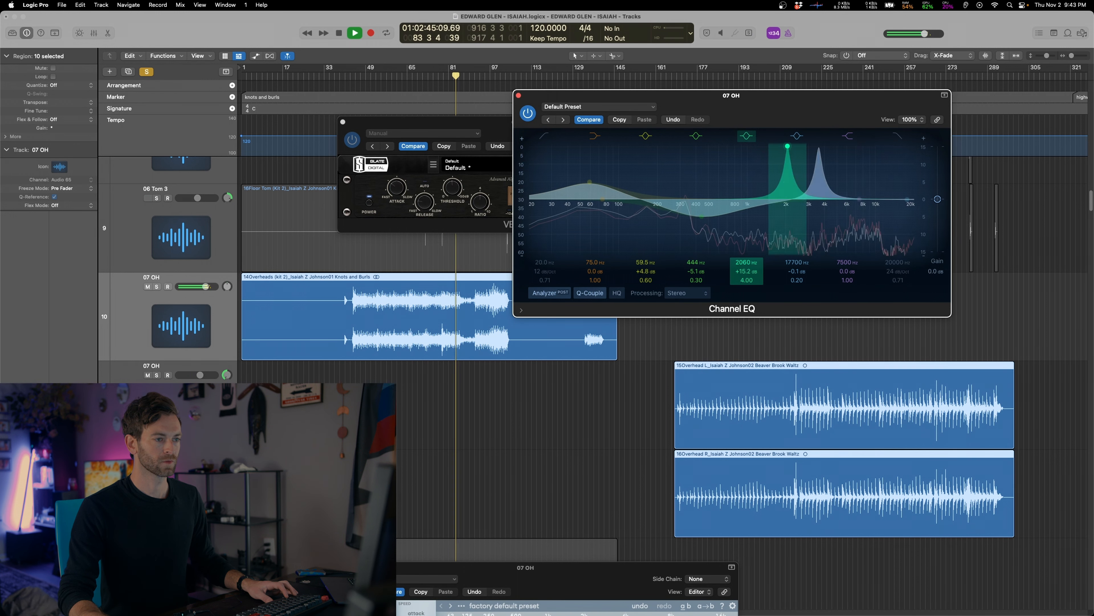
{"action": "left_click_drag", "start_coordinate": [746, 237], "coordinate": [746, 250]}
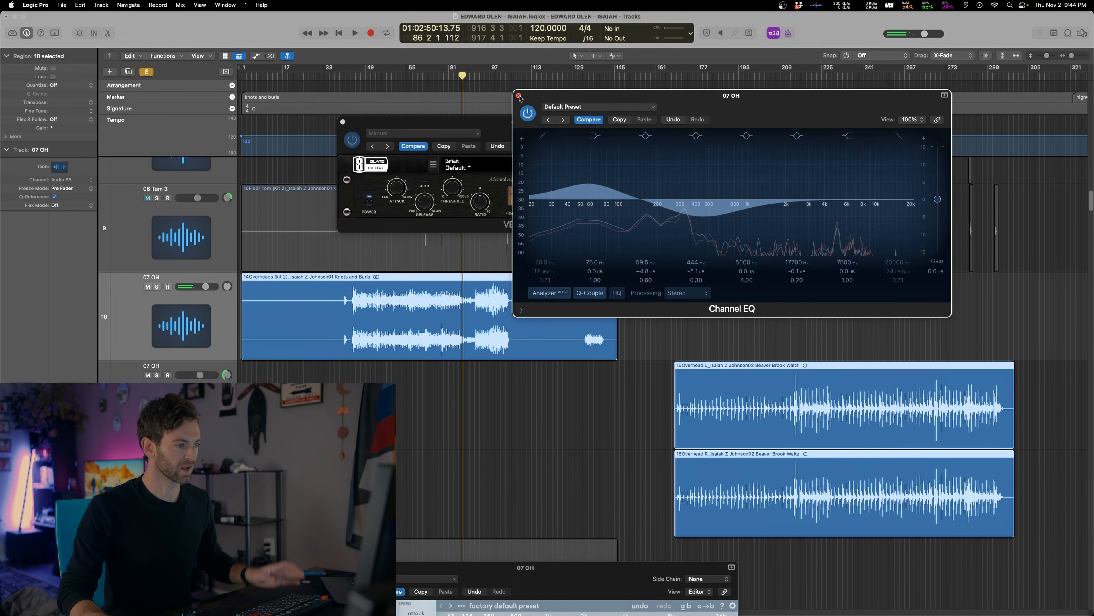
{"action": "left_click", "coordinate": [519, 95]}
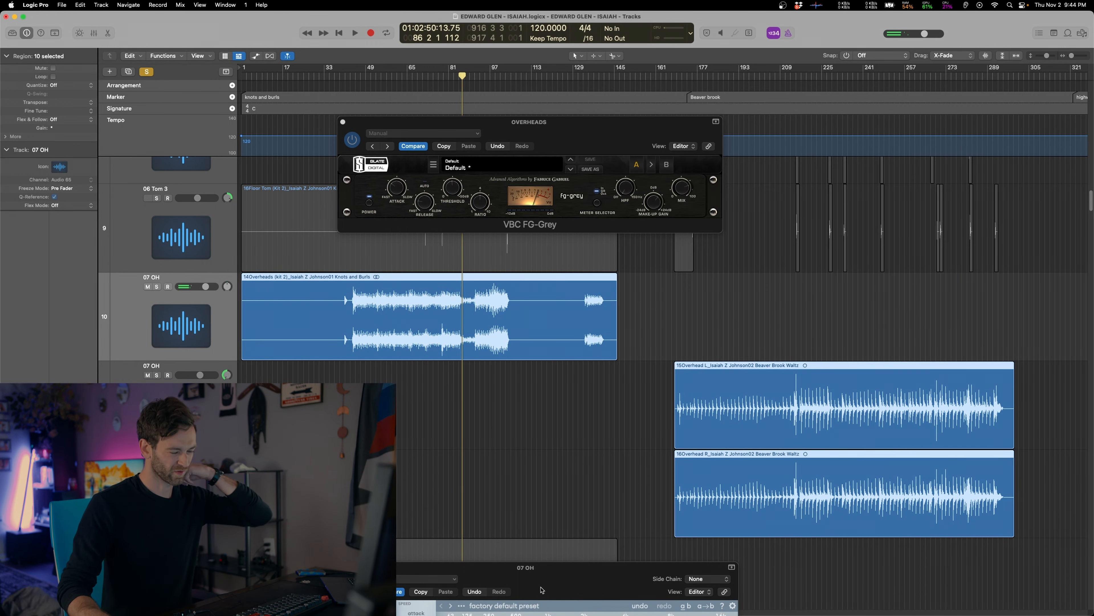
Move soothe2's red band up to about 6.2 kHz at 9.1 dB and widen it by lowering its Q
{"action": "left_click_drag", "start_coordinate": [539, 568], "coordinate": [399, 149]}
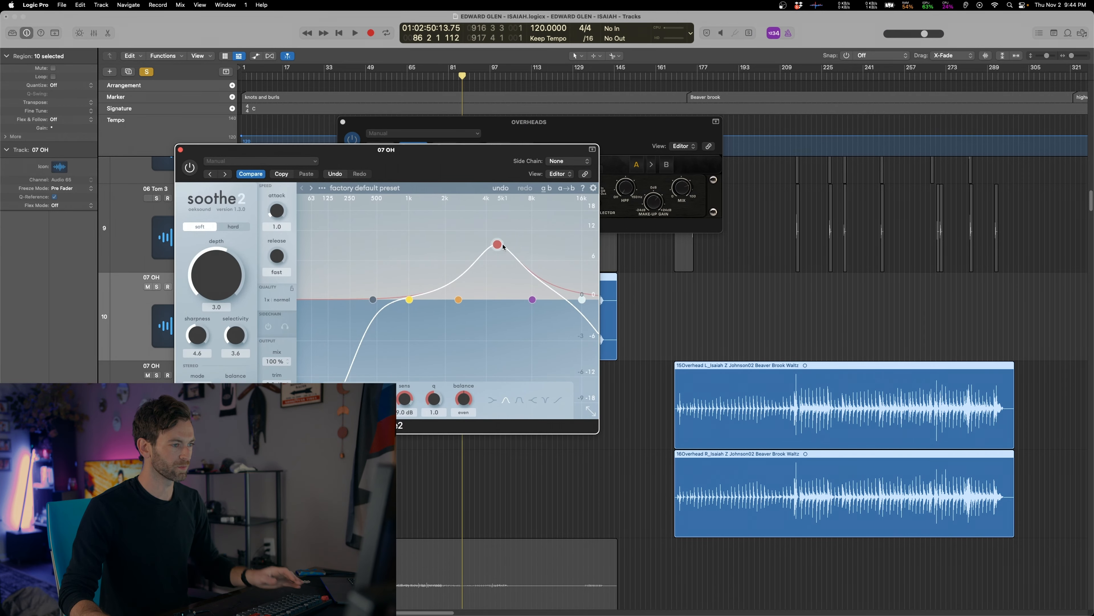
{"action": "mouse_move", "coordinate": [503, 247]}
{"action": "left_mouse_down"}
{"action": "mouse_move", "coordinate": [540, 231]}
{"action": "mouse_move", "coordinate": [521, 230]}
{"action": "mouse_move", "coordinate": [520, 248]}
{"action": "left_mouse_up"}
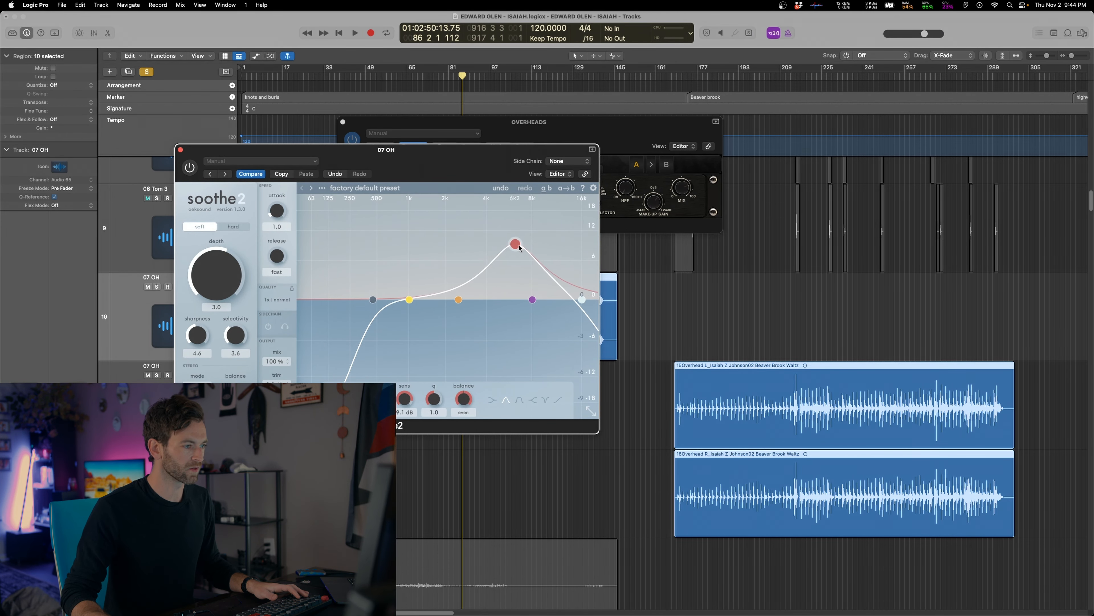
{"action": "left_click_drag", "start_coordinate": [435, 407], "coordinate": [436, 414]}
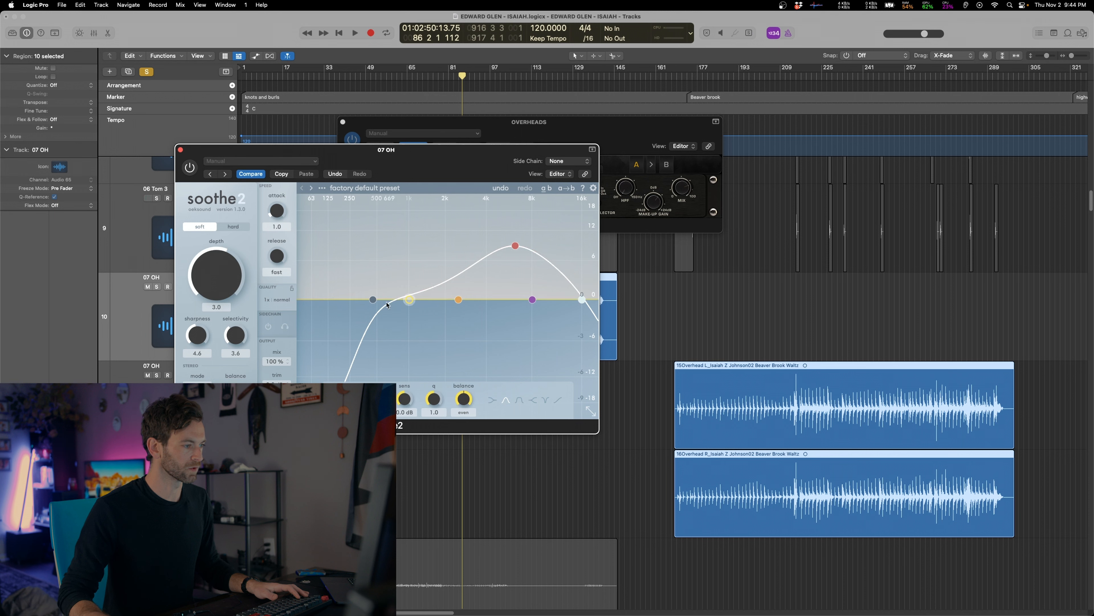
Disable soothe2's low cut, yellow and purple bands, and raise the orange band to about 2.0 dB
{"action": "left_click", "coordinate": [373, 299]}
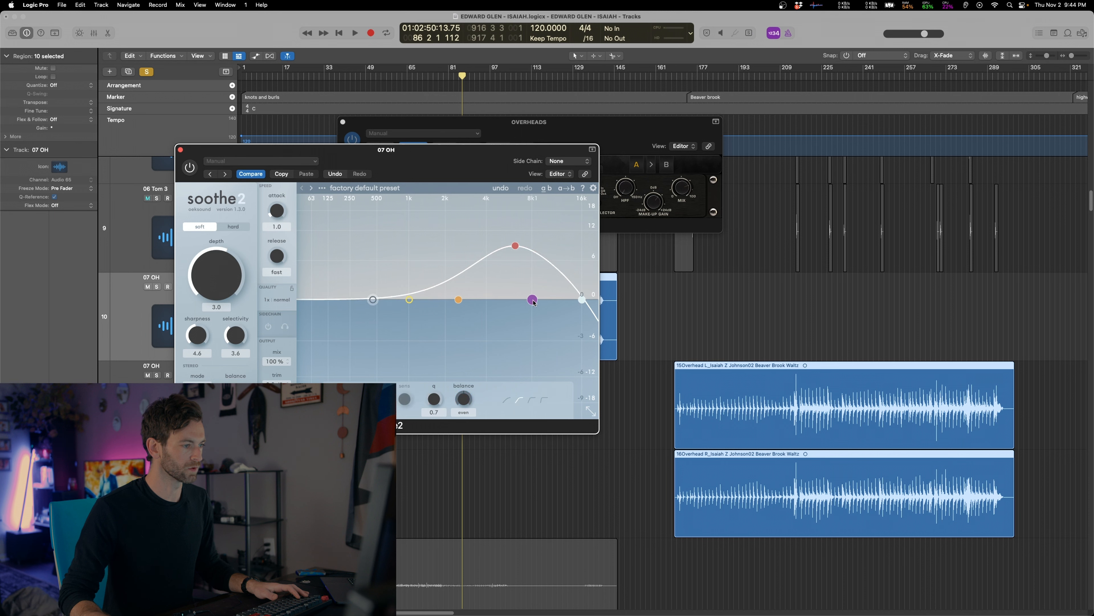
{"action": "left_click_drag", "start_coordinate": [458, 300], "coordinate": [457, 295]}
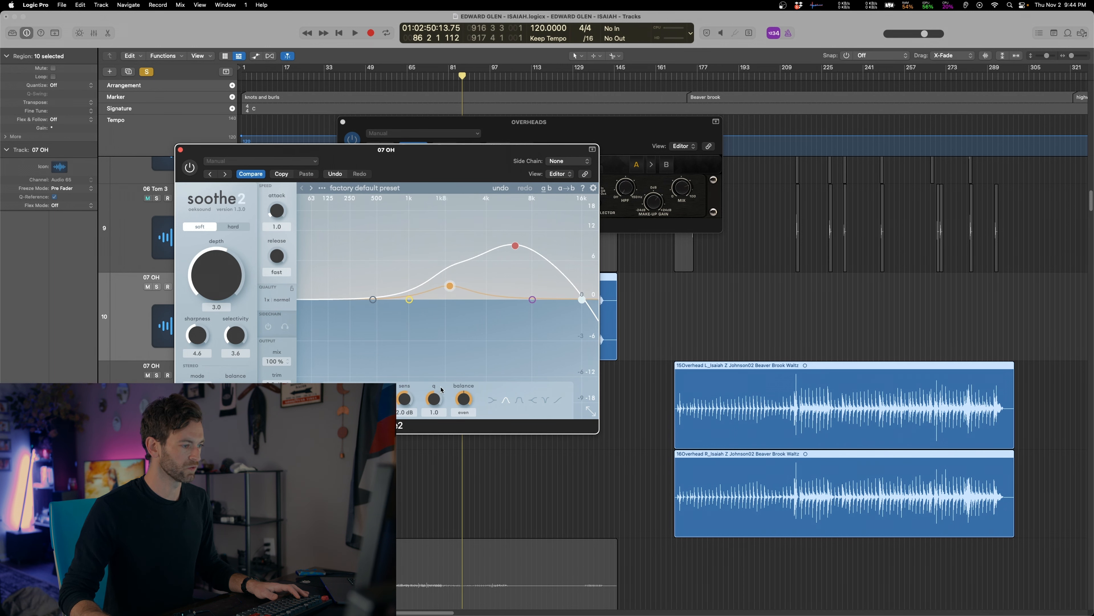
Play the overheads from about bar 53 and raise soothe2's depth to about 17.9
{"action": "left_click_drag", "start_coordinate": [455, 158], "coordinate": [784, 183]}
{"action": "left_click", "coordinate": [375, 76]}
{"action": "left_click_drag", "start_coordinate": [564, 312], "coordinate": [567, 249]}
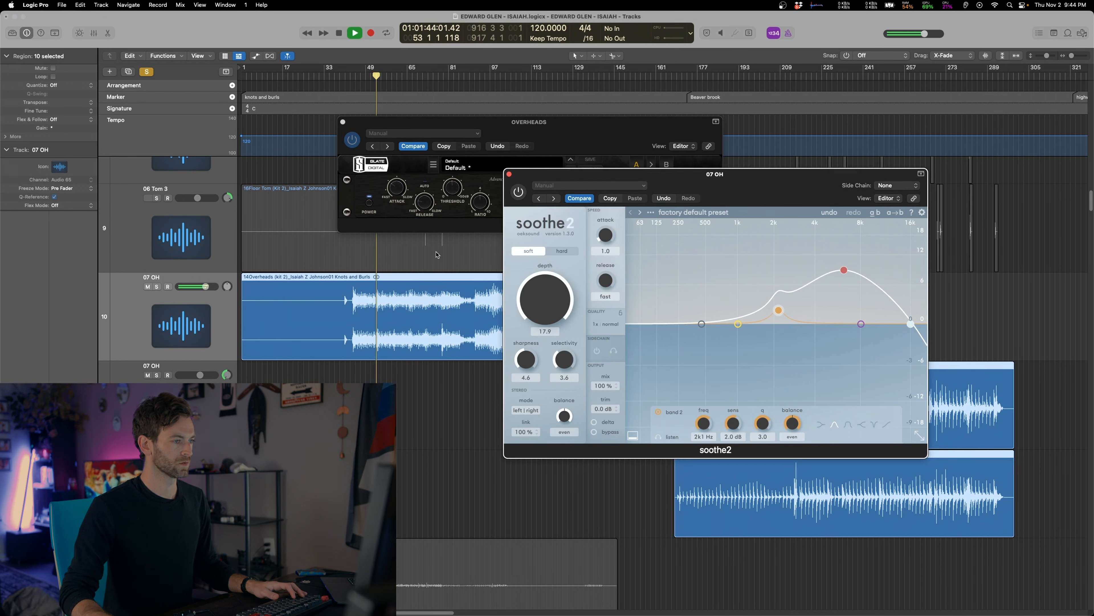
Enable soothe2, raise the orange band near 2.1 kHz further, and set the red band to 9.7 dB at about 6.6 kHz
{"action": "left_click", "coordinate": [518, 194]}
{"action": "left_click_drag", "start_coordinate": [778, 310], "coordinate": [778, 291]}
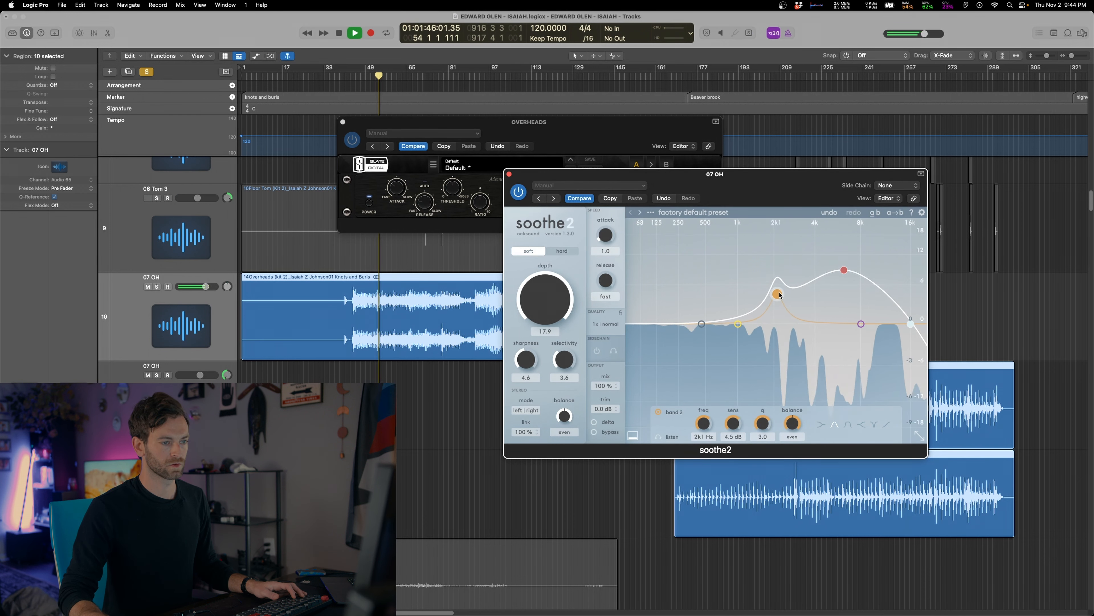
{"action": "left_click_drag", "start_coordinate": [844, 270], "coordinate": [848, 266]}
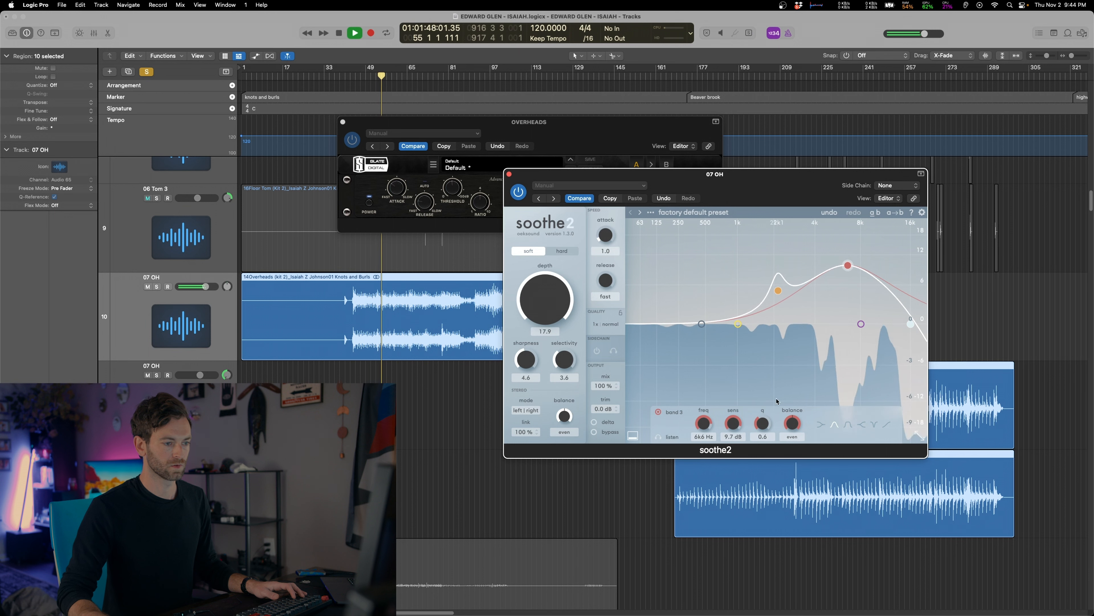
Set soothe2's offline resolution to ultra and choose its offline oversampling value
{"action": "left_click", "coordinate": [606, 324]}
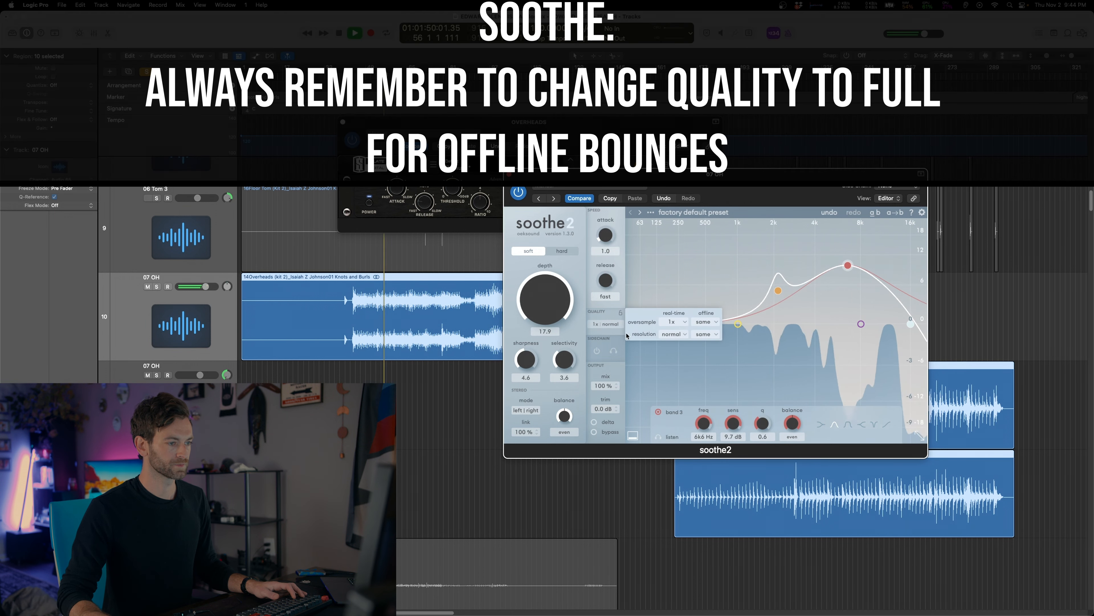
{"action": "left_click", "coordinate": [704, 334]}
{"action": "left_click", "coordinate": [698, 383]}
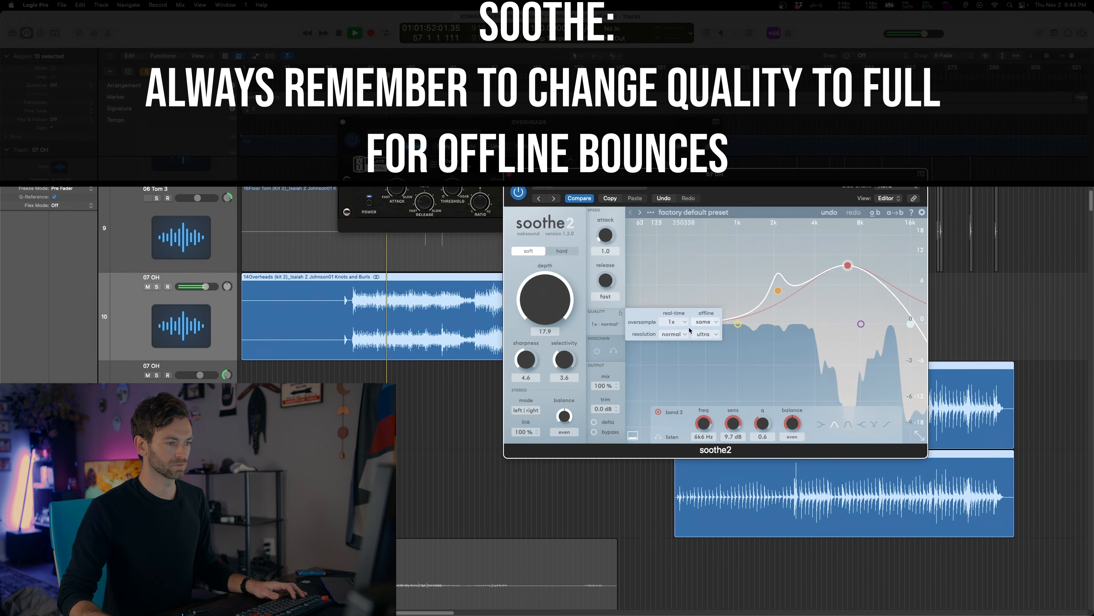
{"action": "left_click", "coordinate": [716, 325]}
{"action": "left_click", "coordinate": [714, 348]}
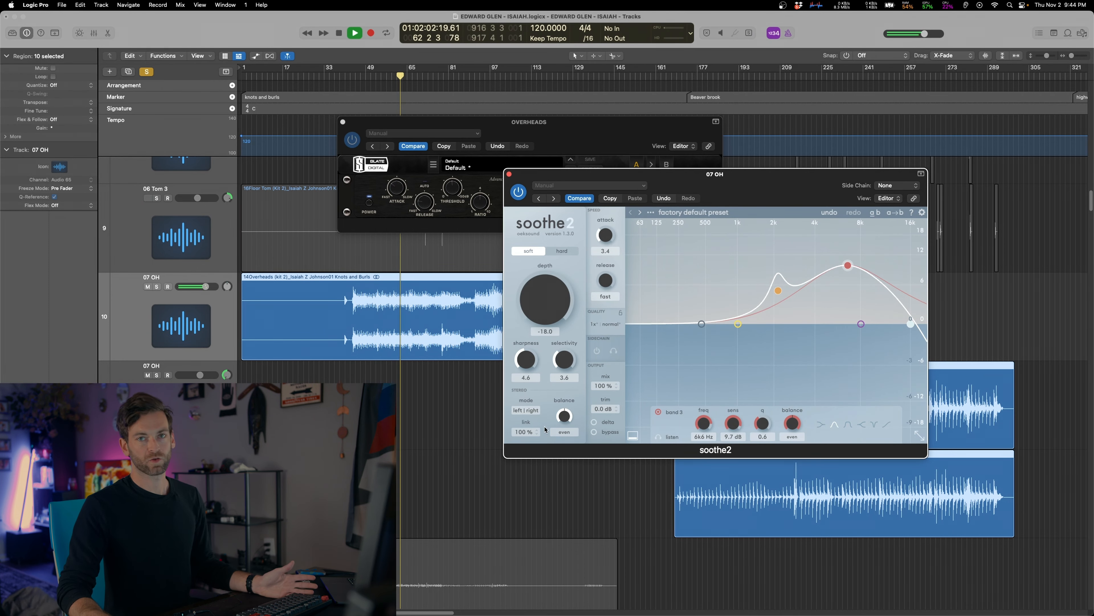
Set soothe2's depth to about 6.3 while listening to the overheads
{"action": "left_click_drag", "start_coordinate": [544, 429], "coordinate": [578, 271]}
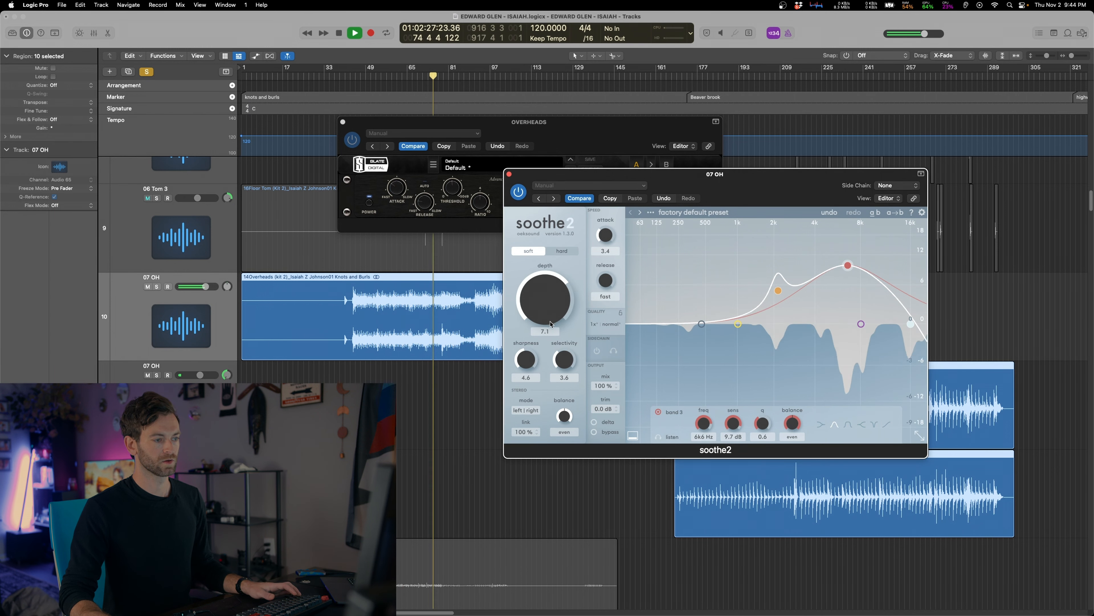
{"action": "left_click", "coordinate": [961, 326]}
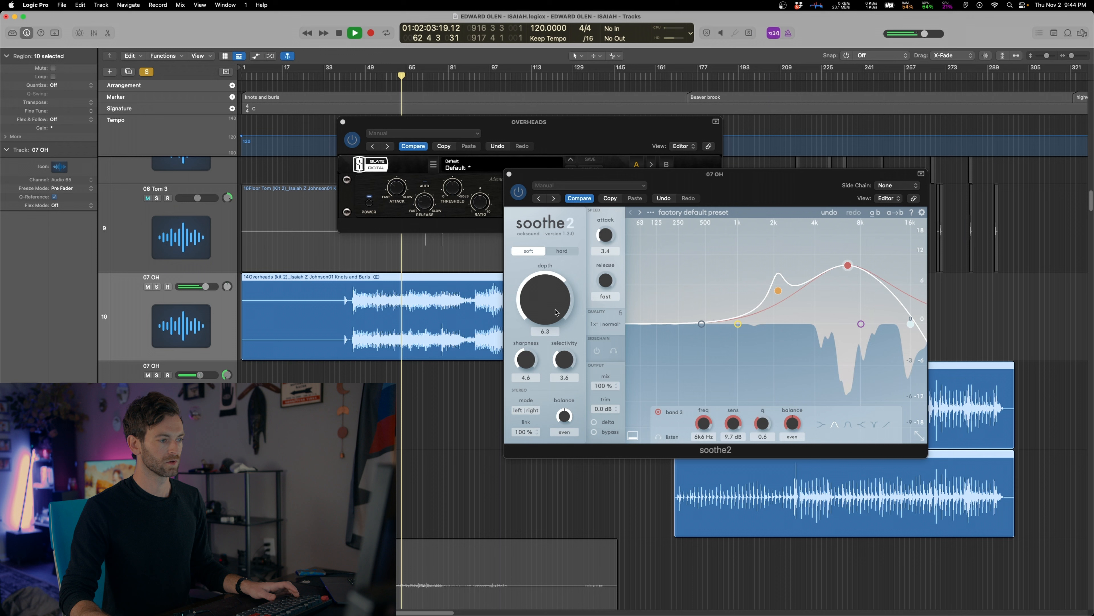
{"action": "left_click", "coordinate": [552, 312]}
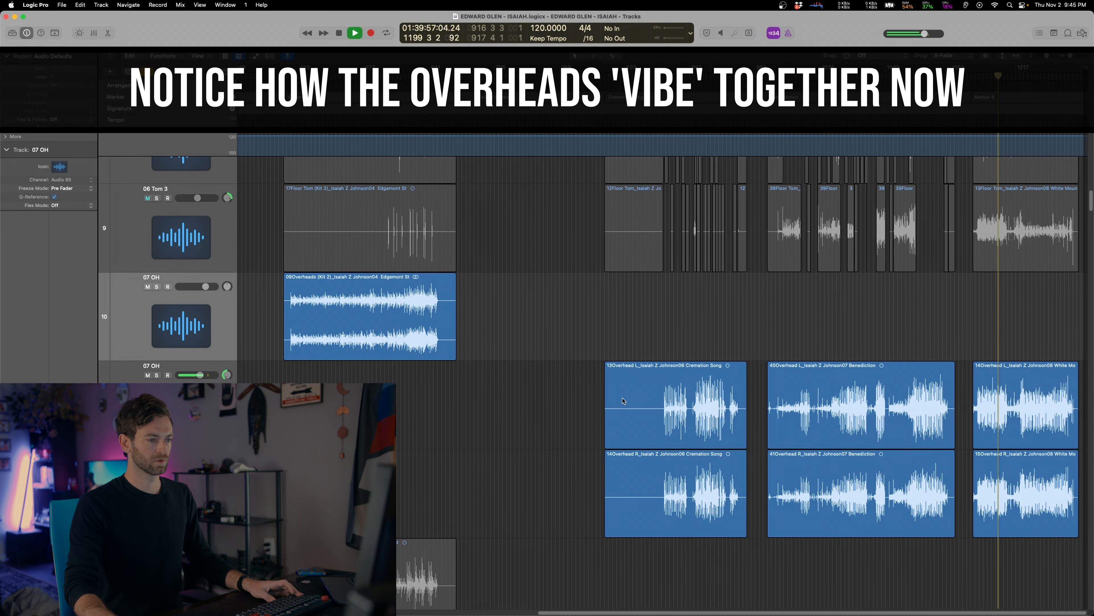
Play the overheads in Beaver brook from about bar 248 and in Cremation song from about bar 914 to compare their sound
{"action": "key", "text": "super+Left"}
{"action": "scroll", "coordinate": [623, 401], "scroll_direction": "left", "scroll_amount": 10}
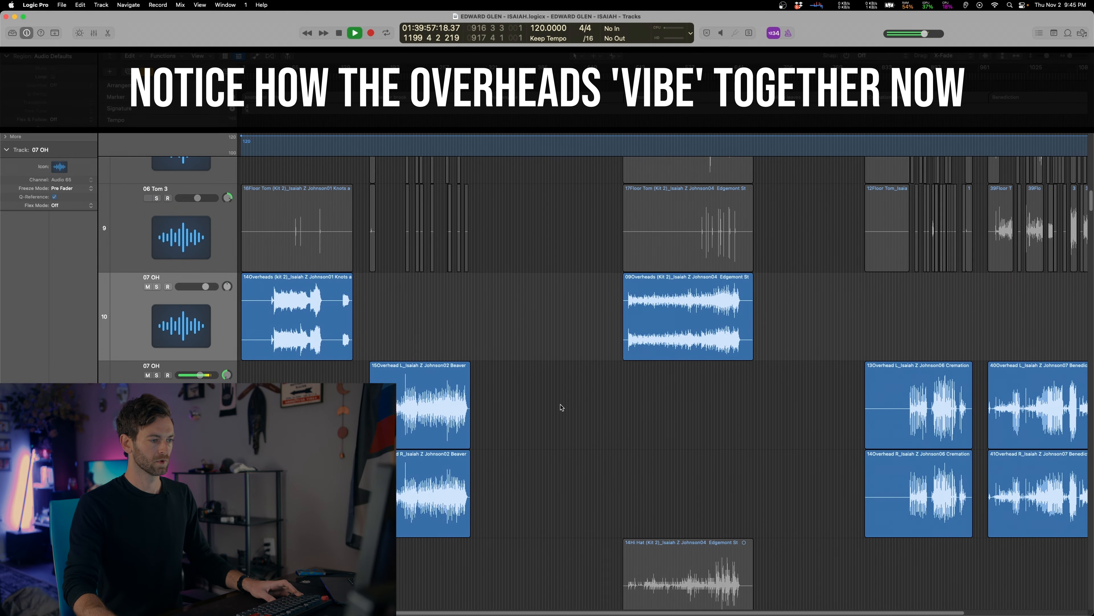
{"action": "left_click", "coordinate": [431, 335]}
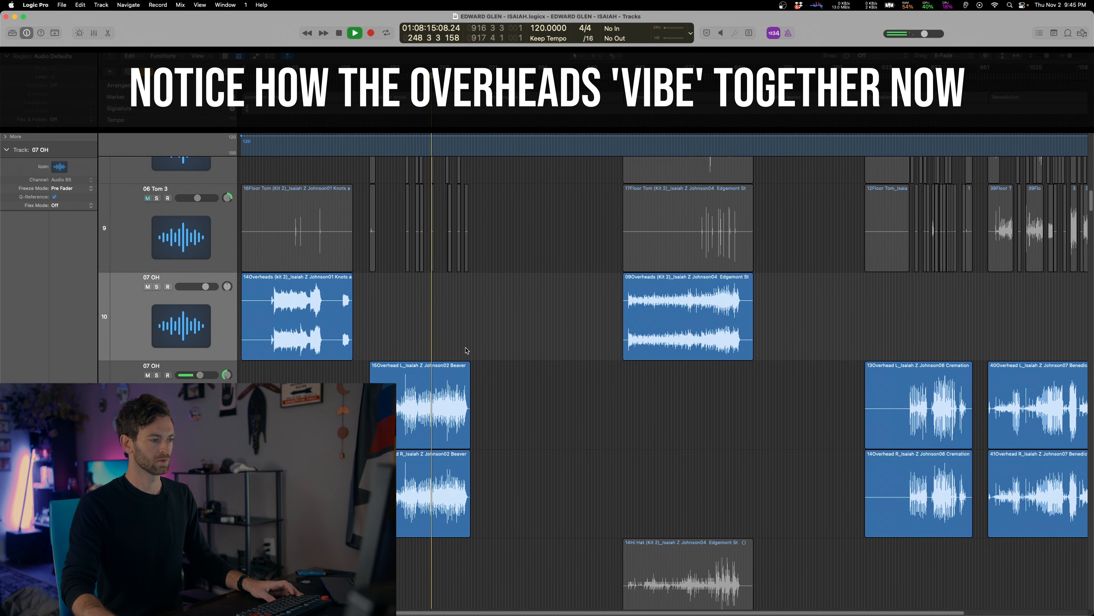
{"action": "left_click", "coordinate": [943, 307]}
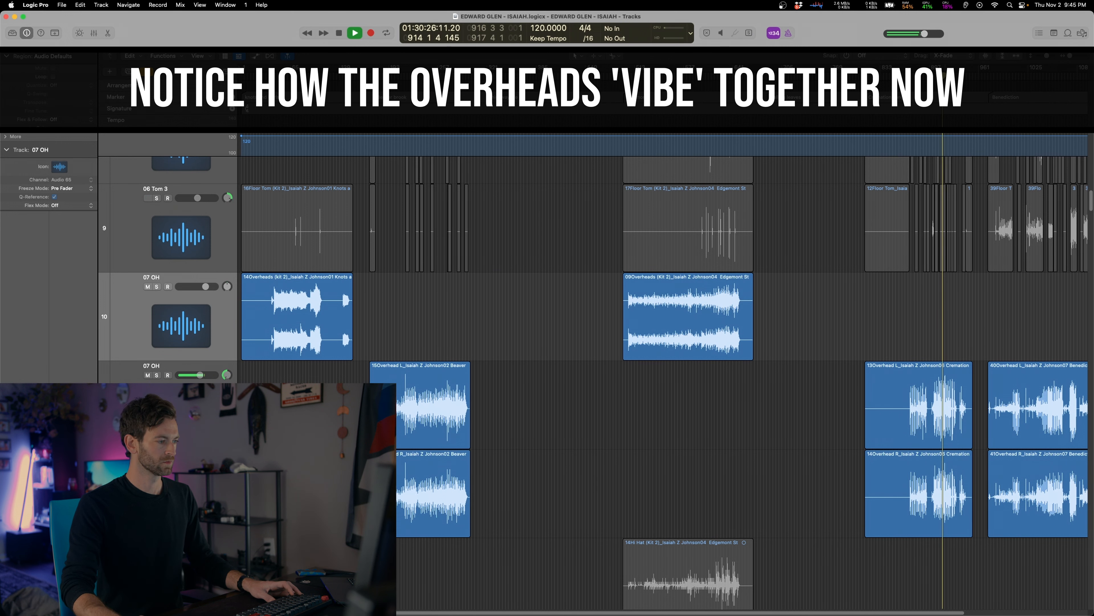
Select the regions on the 09 ROOM tracks and normalize their gain
{"action": "key", "text": "Down"}
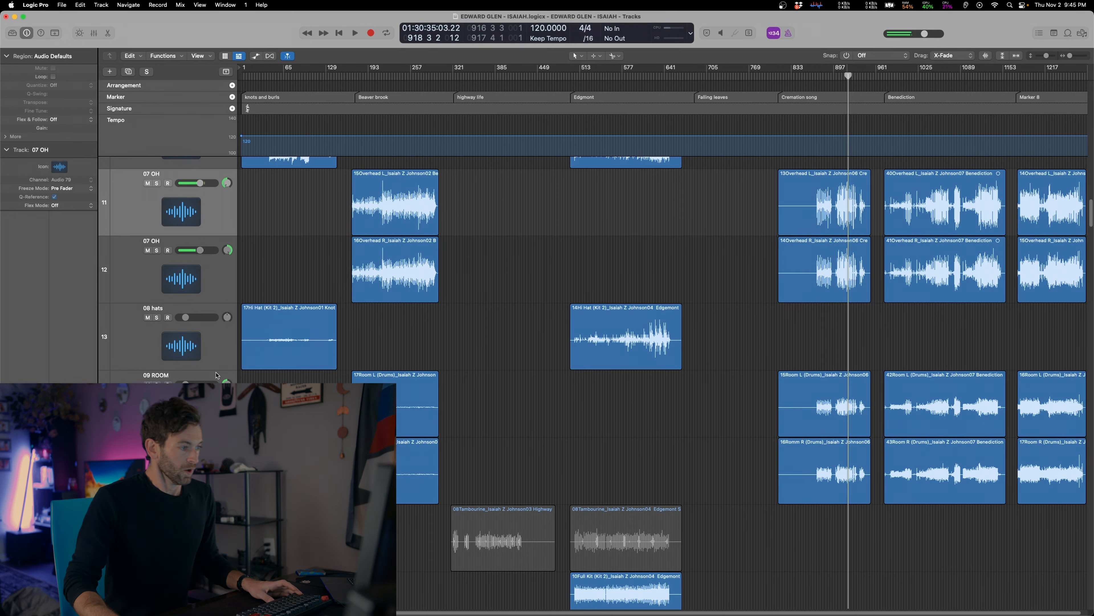
{"action": "left_click_drag", "start_coordinate": [393, 340], "coordinate": [397, 470]}
{"action": "key", "text": "ctrl+n"}
{"action": "key", "text": "Return"}
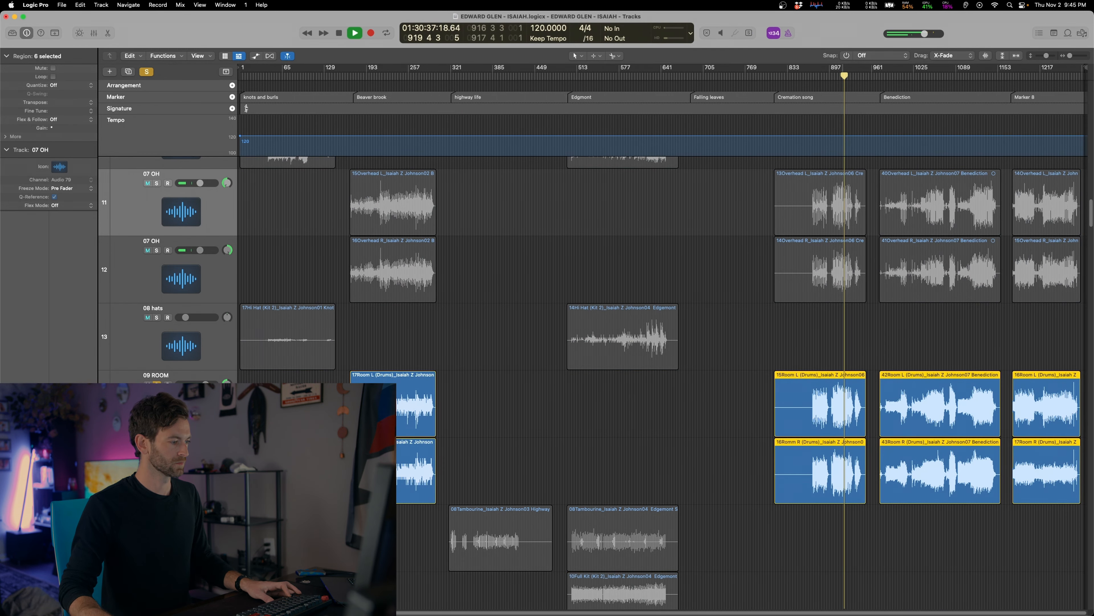
Apply the copied channel strip settings to the 10 ROOM track and play the room microphones in Cremation song
{"action": "left_click", "coordinate": [181, 405]}
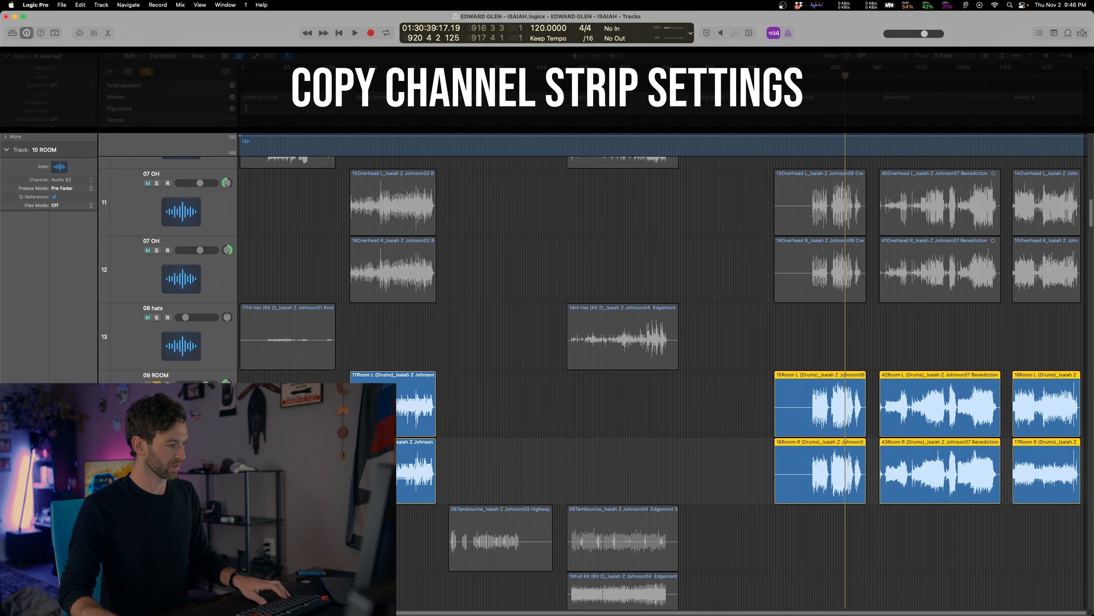
{"action": "key", "text": "space"}
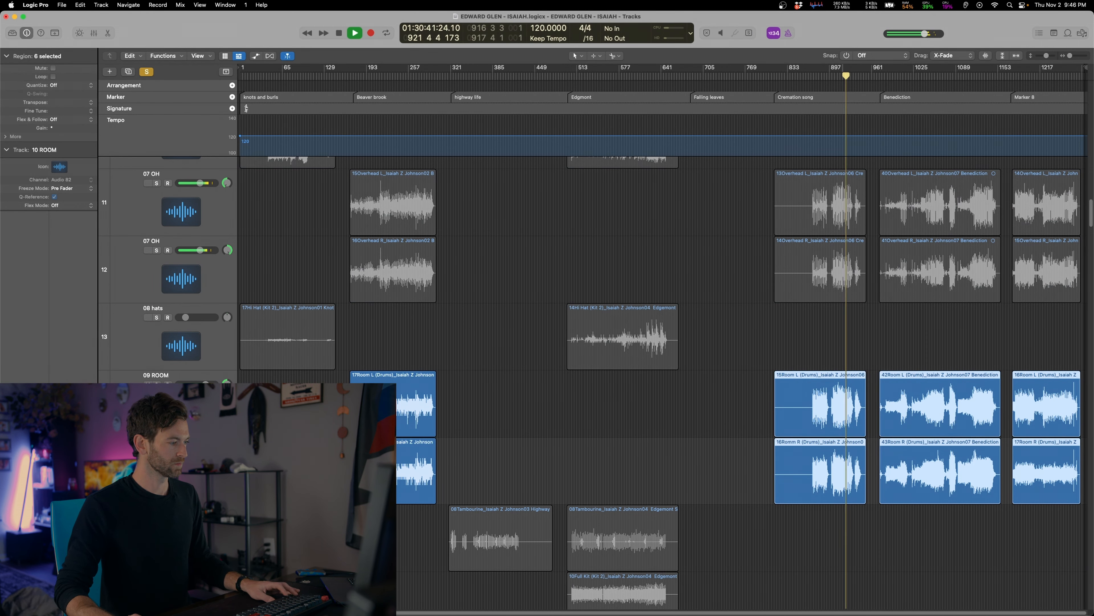
{"action": "key", "text": "space"}
Add a CLA-76 compressor with the All ratio to Aux 4 and adjust its input, output and attack while listening to the rooms
{"action": "mouse_move", "coordinate": [158, 517]}
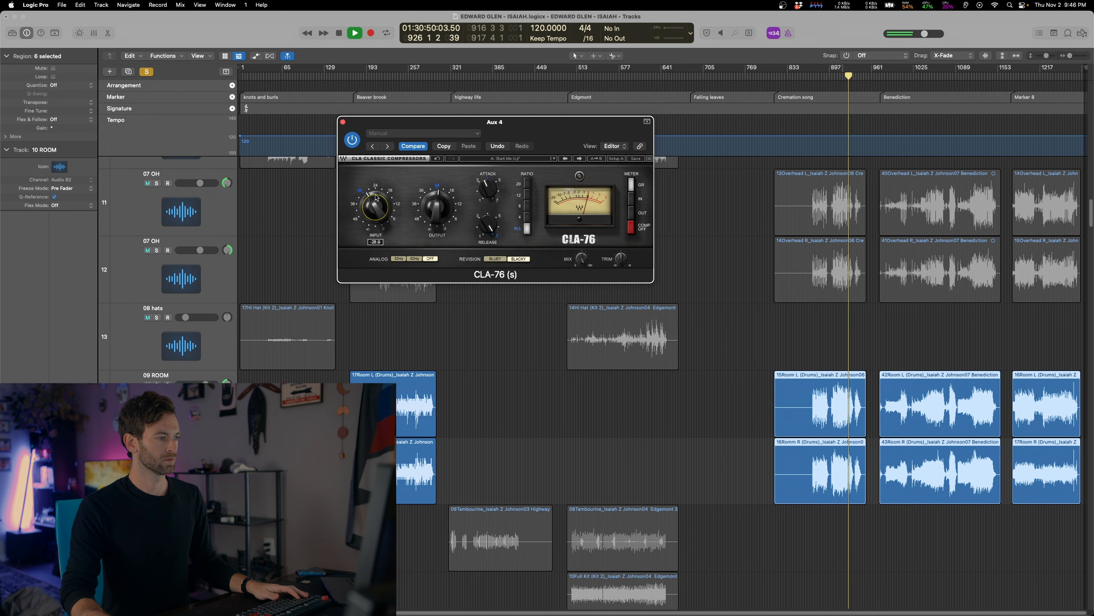
{"action": "left_click", "coordinate": [818, 344], "text": "shift"}
{"action": "left_click_drag", "start_coordinate": [375, 204], "coordinate": [380, 194]}
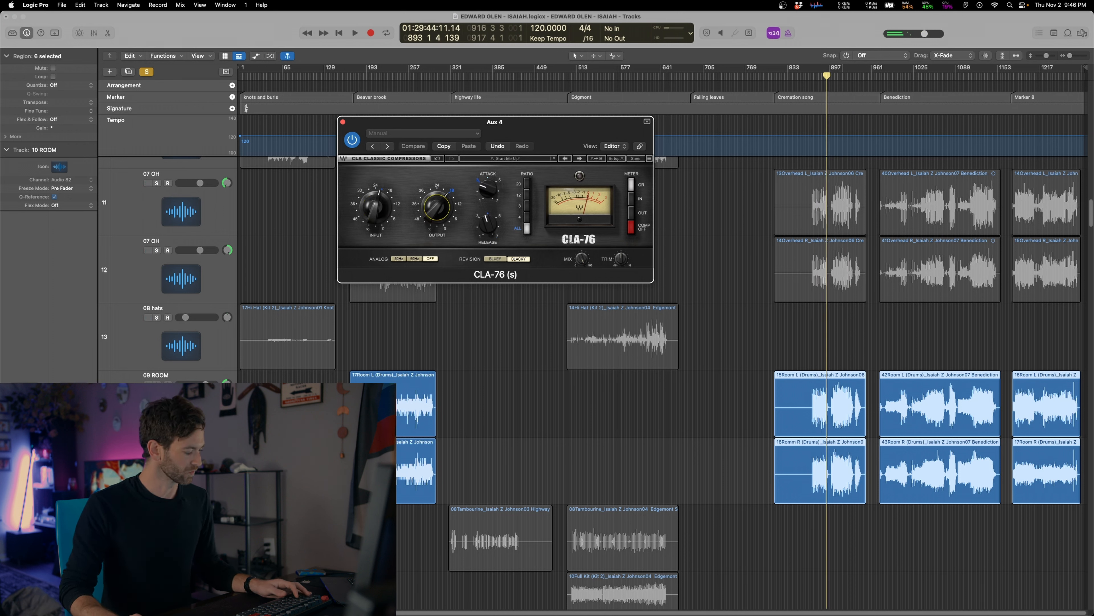
Close the CLA-76 and play the whole drum kit in Edgmont and Beaver brook to compare the songs
{"action": "left_click", "coordinate": [157, 451]}
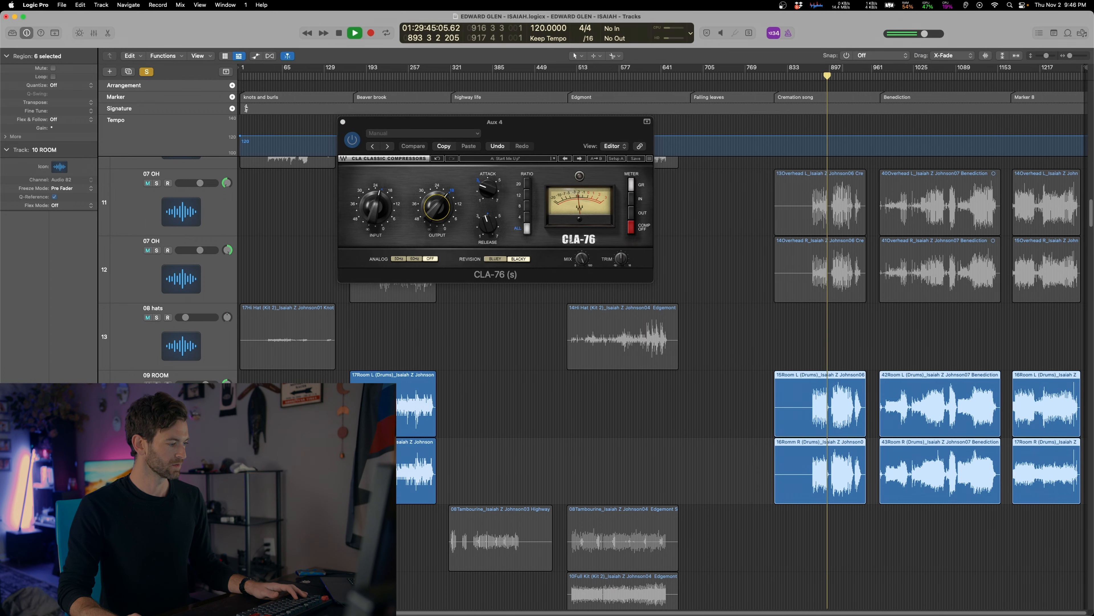
{"action": "scroll", "coordinate": [209, 330], "scroll_direction": "up", "scroll_amount": 10}
{"action": "scroll", "coordinate": [150, 182], "scroll_direction": "up", "scroll_amount": 5}
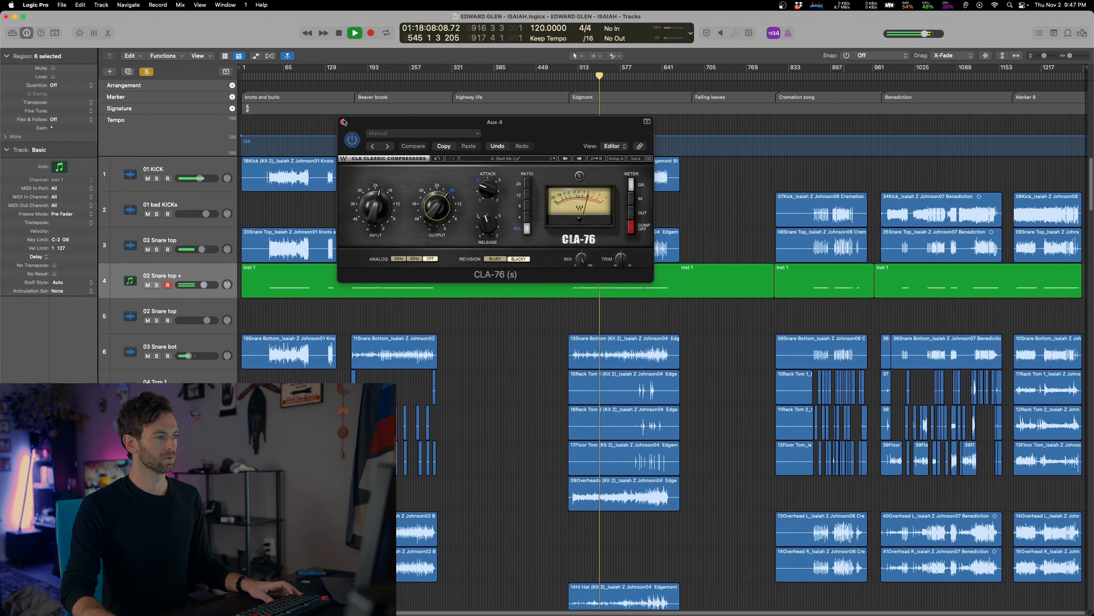
{"action": "left_click", "coordinate": [343, 121]}
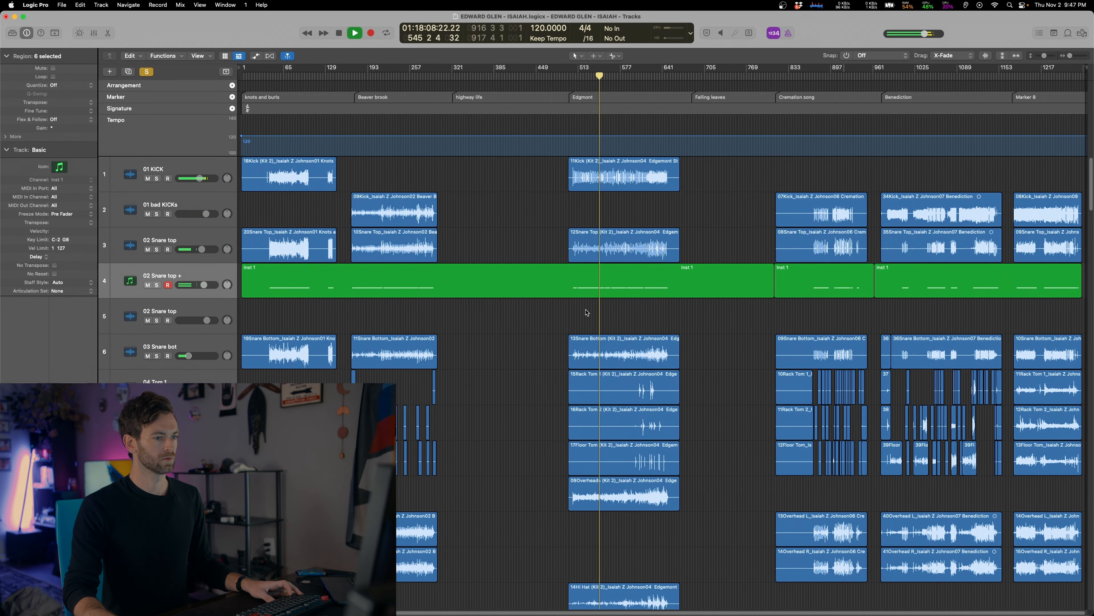
{"action": "key", "text": "super+Right"}
{"action": "key", "text": "super+Right"}
{"action": "key", "text": "super+Down"}
{"action": "key", "text": "super+Down"}
{"action": "scroll", "coordinate": [542, 308], "scroll_direction": "left", "scroll_amount": 8}
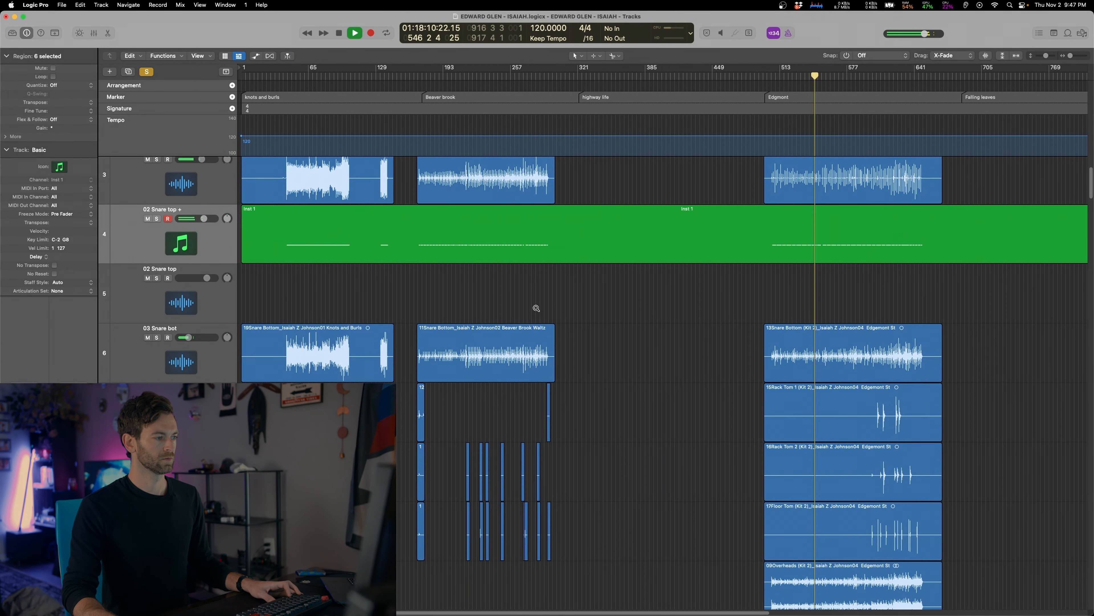
{"action": "key", "text": "super+Up"}
{"action": "key", "text": "super+Up"}
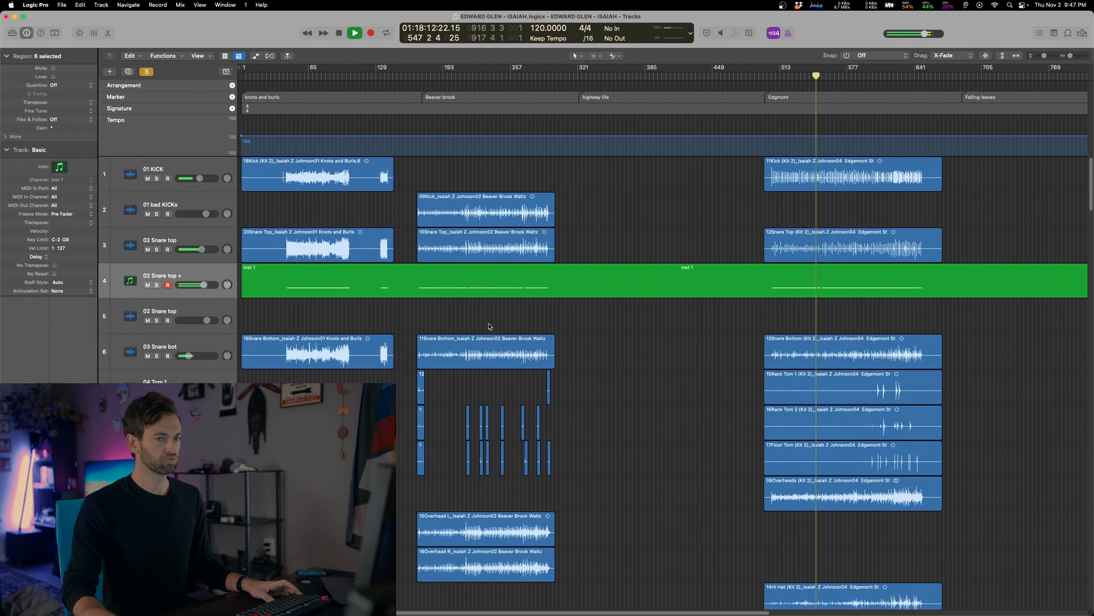
{"action": "left_click", "coordinate": [468, 317], "text": "shift"}
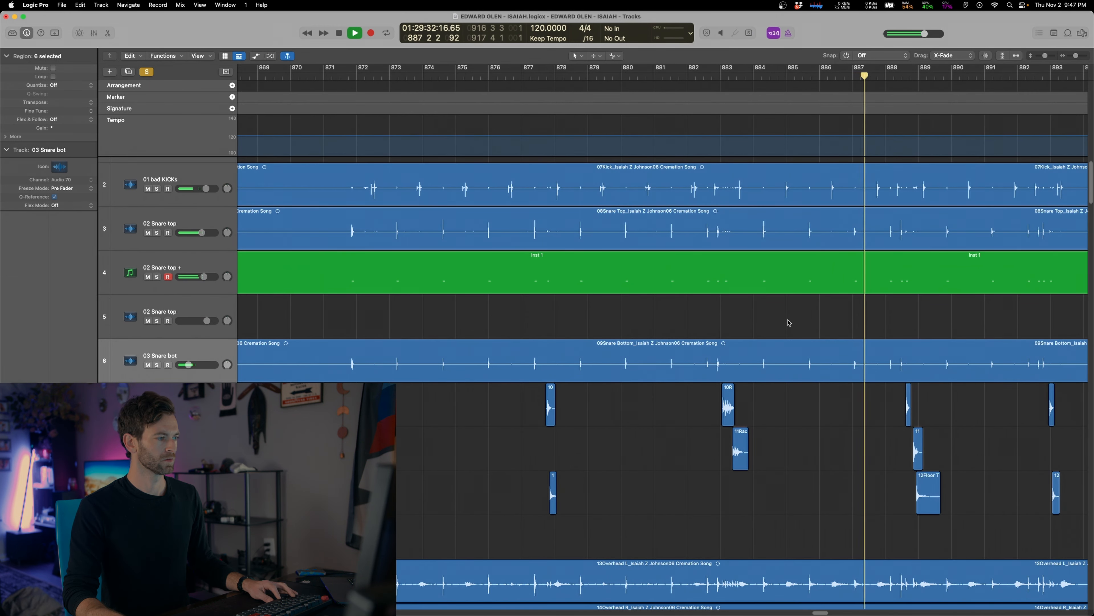
Audition the 02 Snare top and 01 bad KICKs tracks soloed in Cremation song
{"action": "left_click", "coordinate": [788, 322]}
{"action": "key", "text": "space"}
{"action": "left_click", "coordinate": [157, 233]}
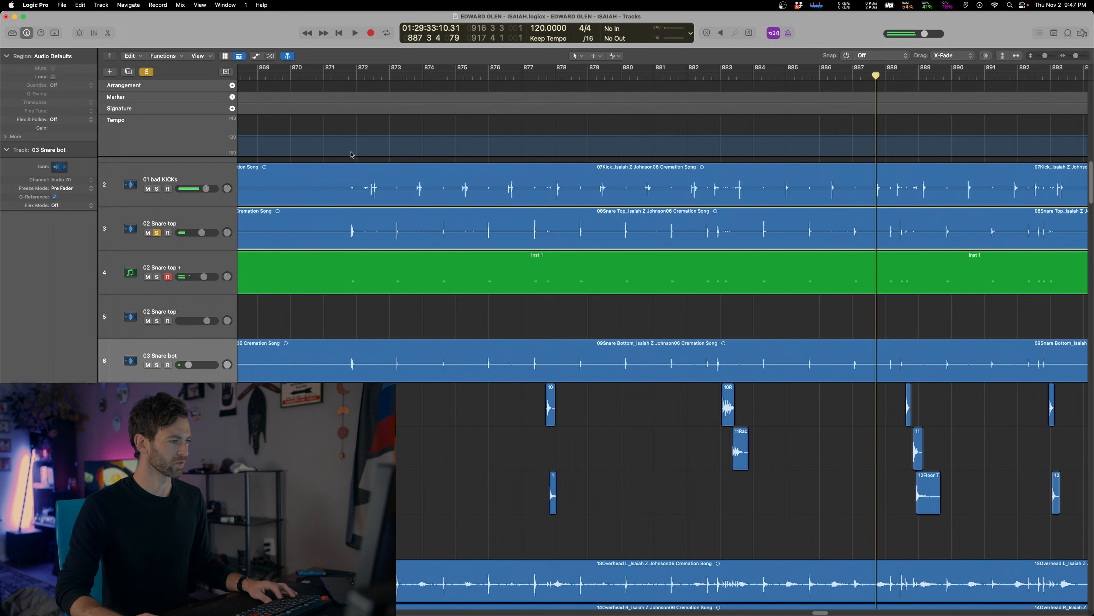
{"action": "left_click", "coordinate": [388, 76]}
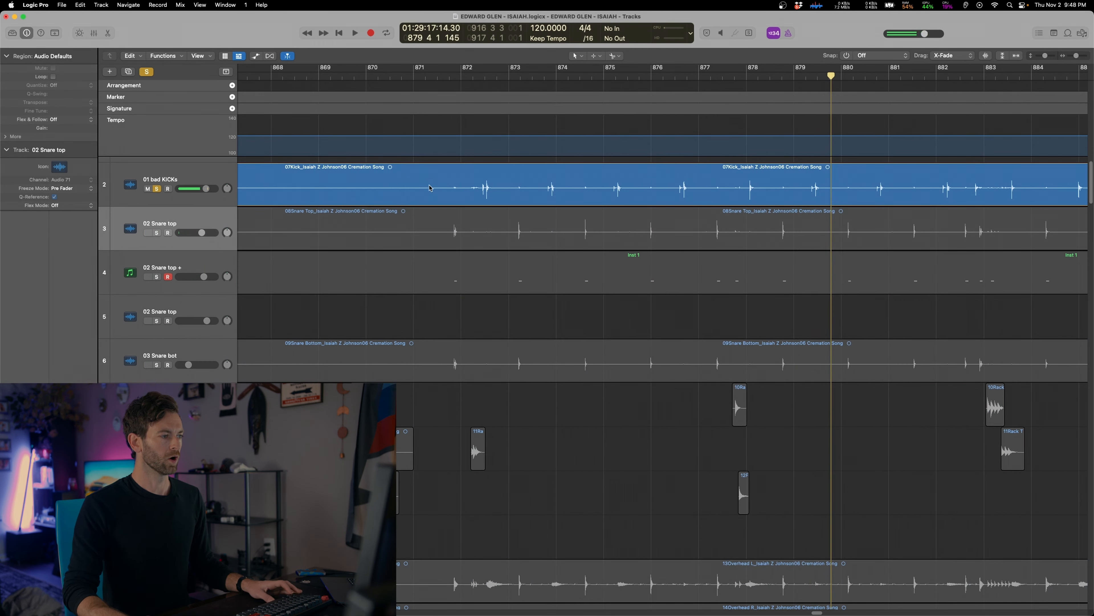
{"action": "scroll", "coordinate": [149, 219], "scroll_direction": "up", "scroll_amount": 2}
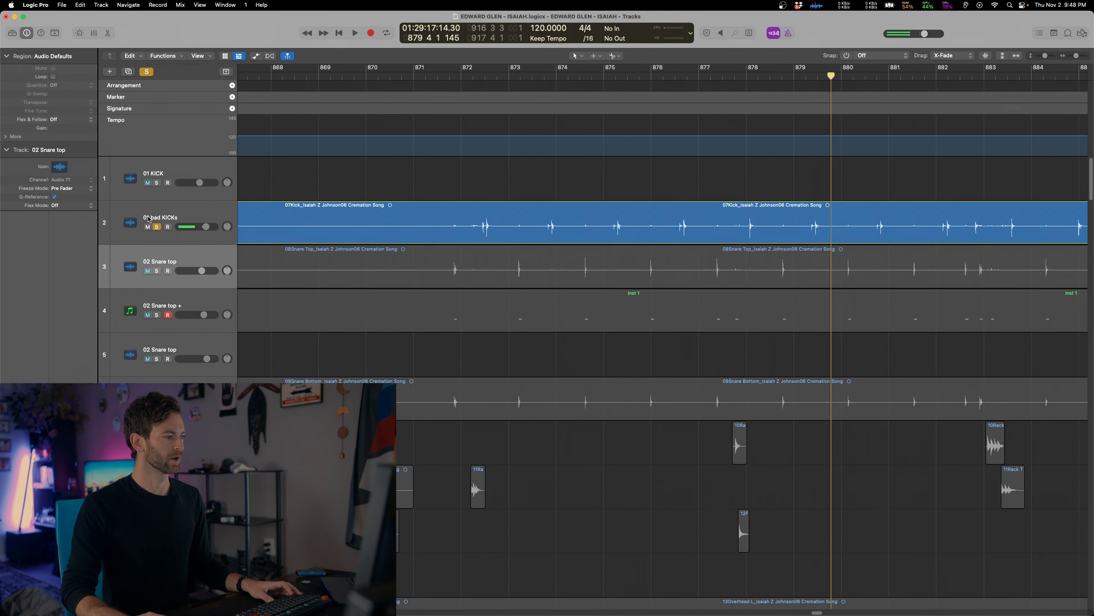
{"action": "left_click", "coordinate": [157, 227]}
Check Trigger 2 on the 01 bad KICKs track, then lower that track's volume slightly
{"action": "left_click", "coordinate": [149, 219]}
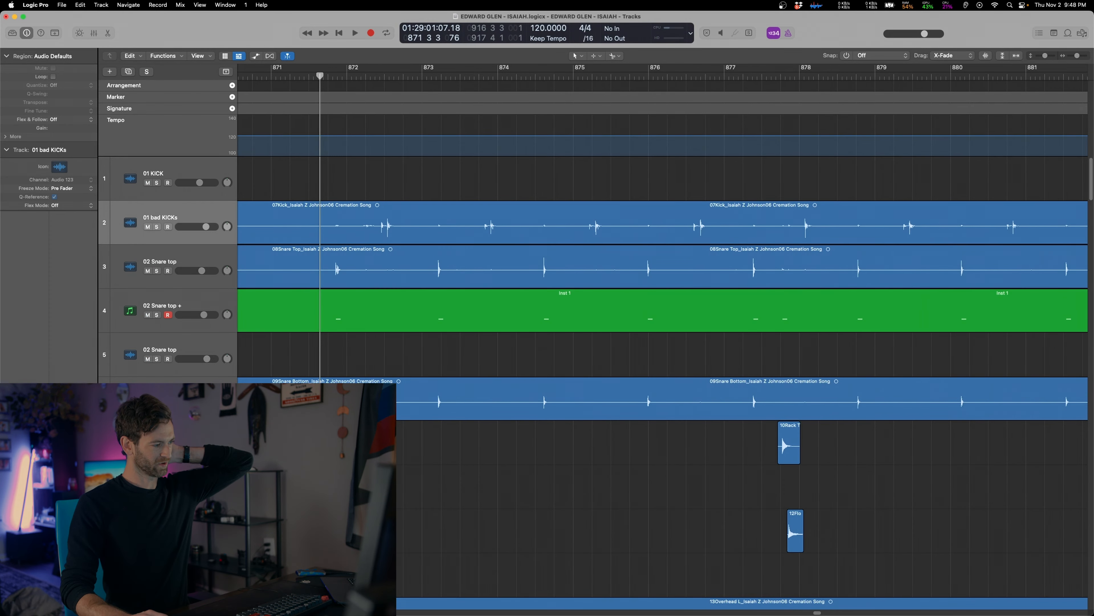
{"action": "key", "text": "v"}
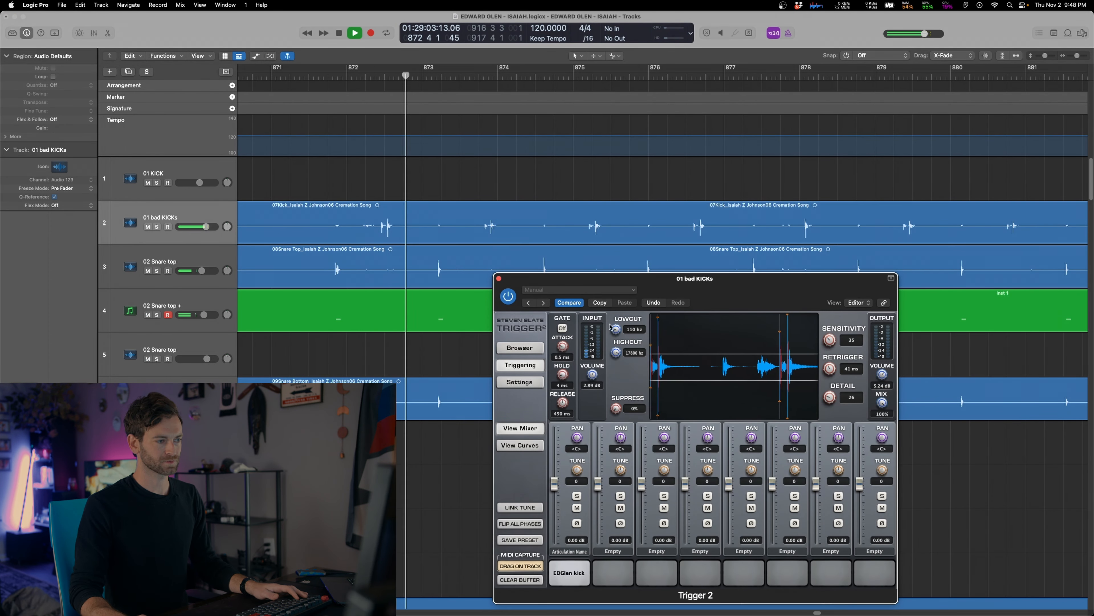
{"action": "key", "text": "v"}
{"action": "left_click_drag", "start_coordinate": [206, 227], "coordinate": [202, 227]}
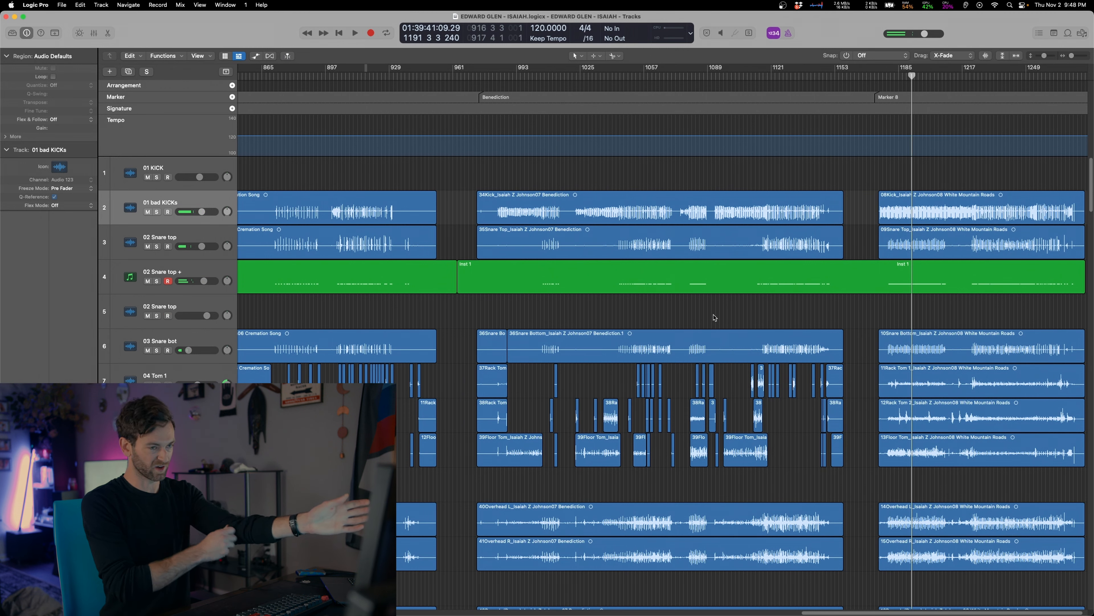
Solo the 09 ROOM and 10 ROOM tracks and play Benediction from about bar 1055
{"action": "left_click", "coordinate": [166, 515]}
{"action": "key", "text": "Down"}
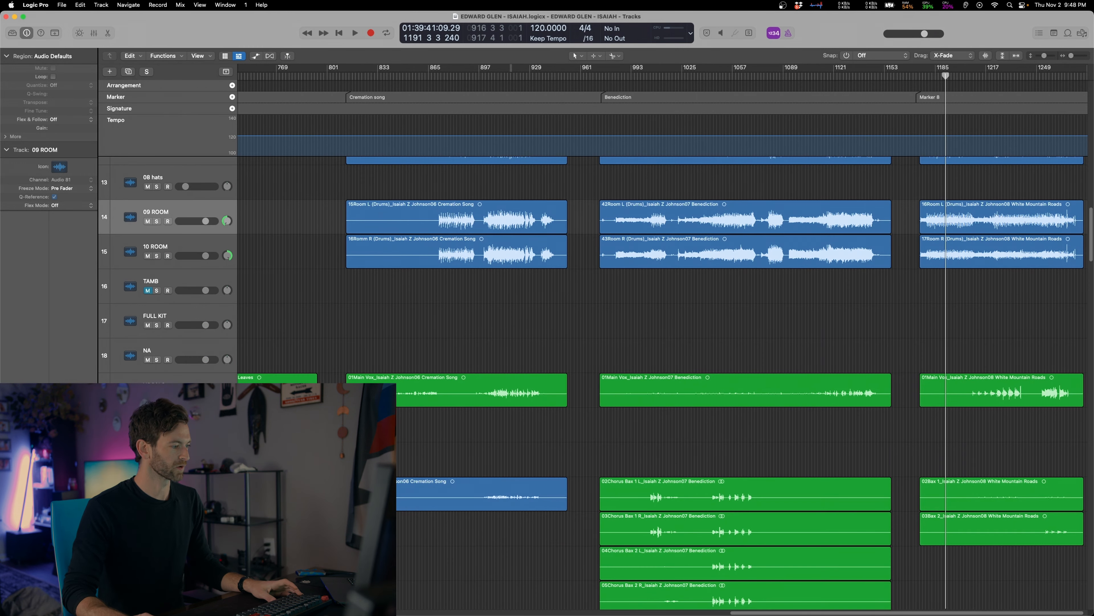
{"action": "key", "text": "ctrl+s"}
{"action": "key", "text": "space"}
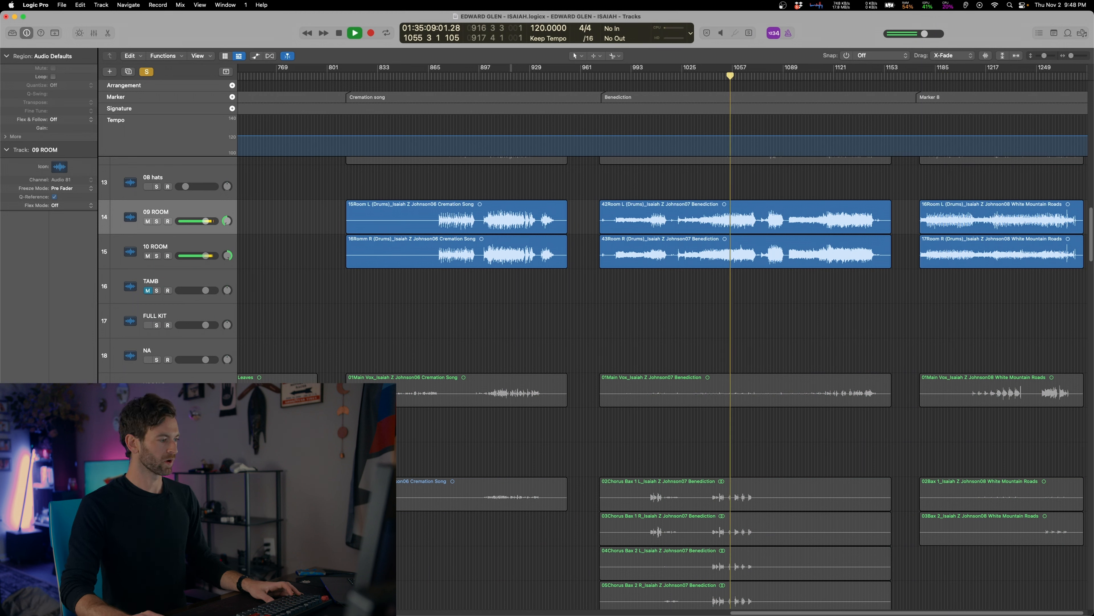
Make a wide cut of about 3.5 dB at 5900 Hz in the Channel EQ on 09 ROOM
{"action": "key", "text": "v"}
{"action": "left_click_drag", "start_coordinate": [623, 226], "coordinate": [671, 242]}
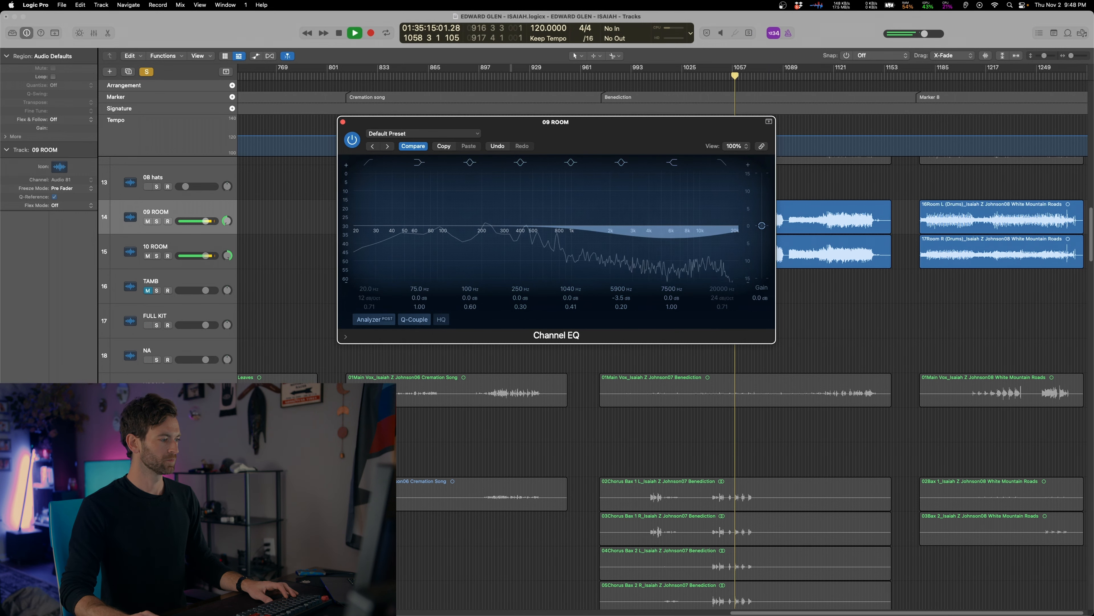
{"action": "key", "text": "v"}
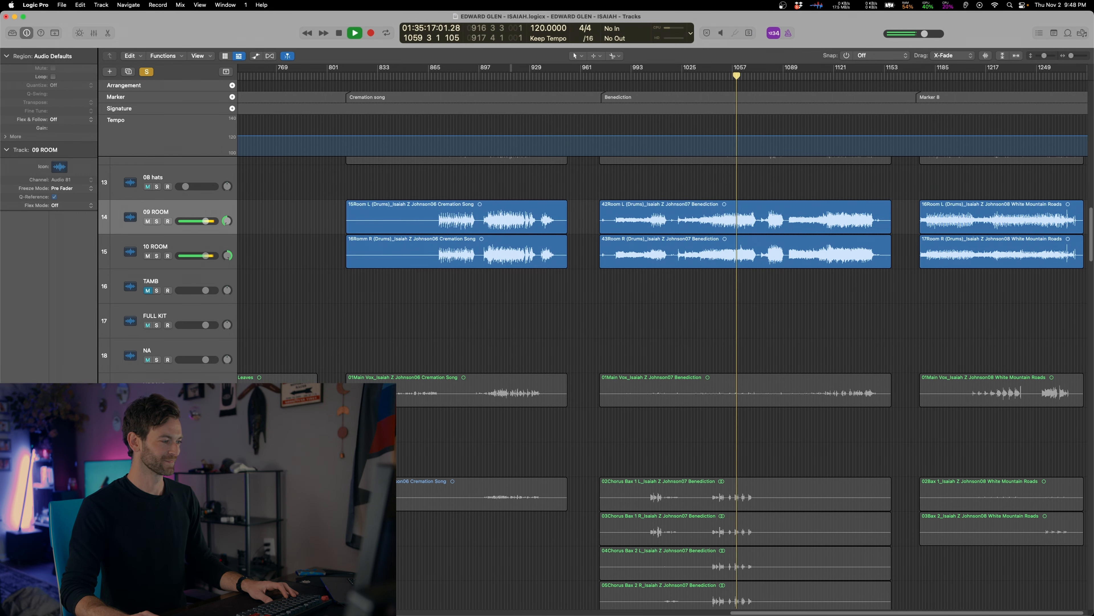
Make a wide cut of about 4.7 dB at 6400 Hz with a Q of 0.20 in Aux 4's Channel EQ
{"action": "left_click", "coordinate": [79, 433]}
{"action": "left_click", "coordinate": [163, 456]}
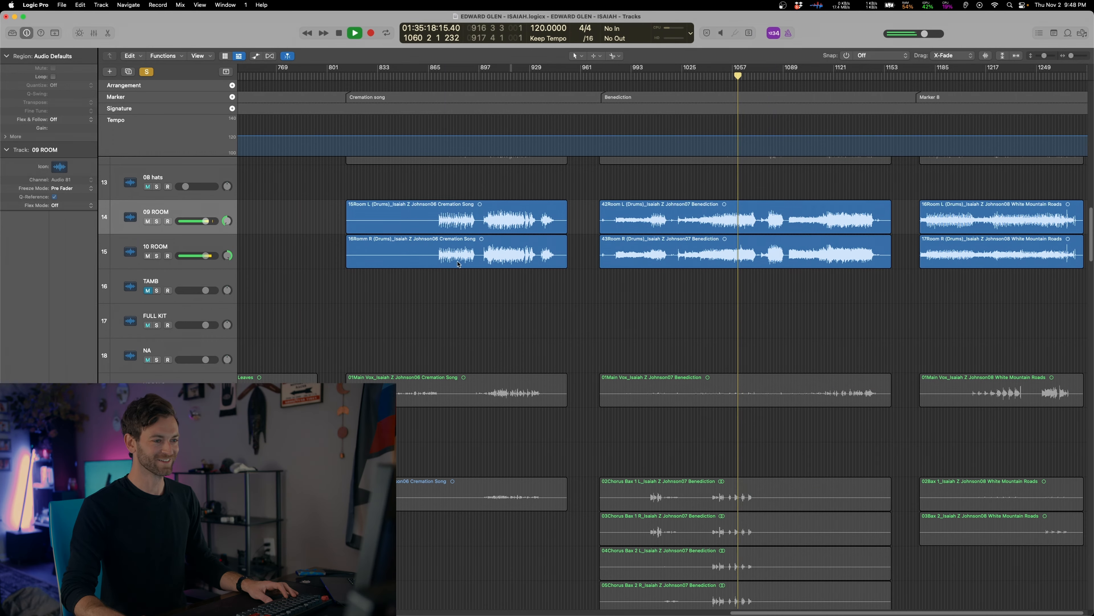
{"action": "left_click_drag", "start_coordinate": [675, 226], "coordinate": [677, 249]}
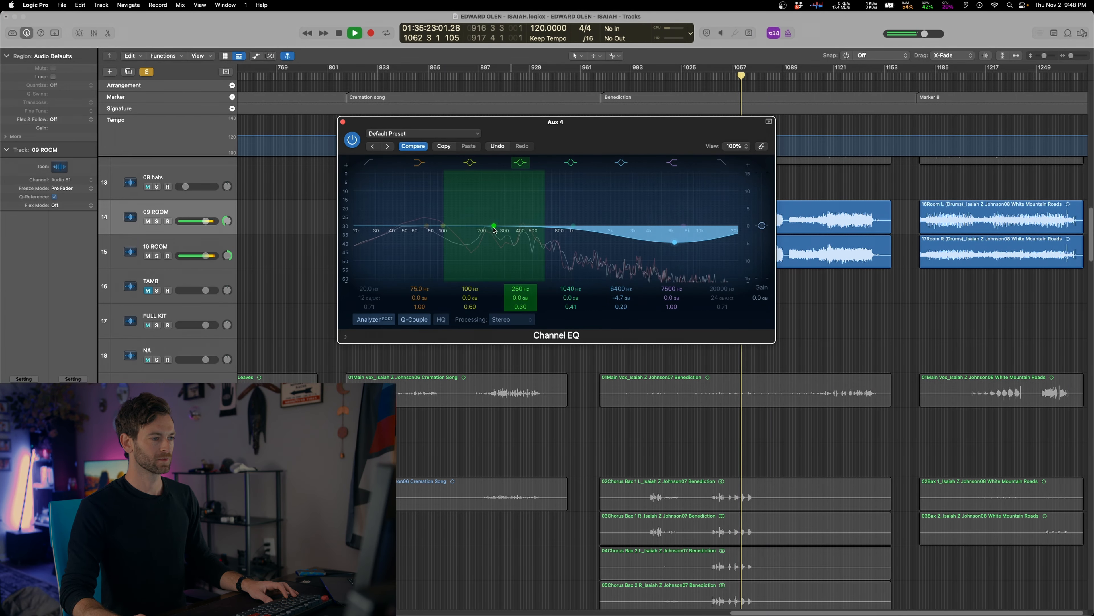
Insert the stereo L2 limiter on Aux 4
{"action": "left_click", "coordinate": [73, 427]}
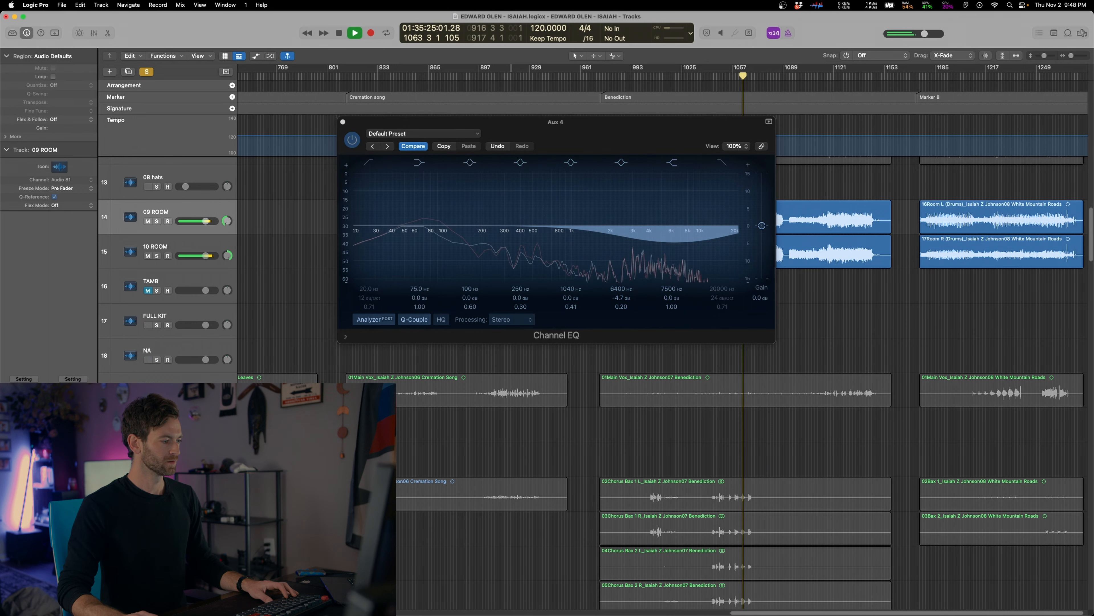
{"action": "mouse_move", "coordinate": [180, 518]}
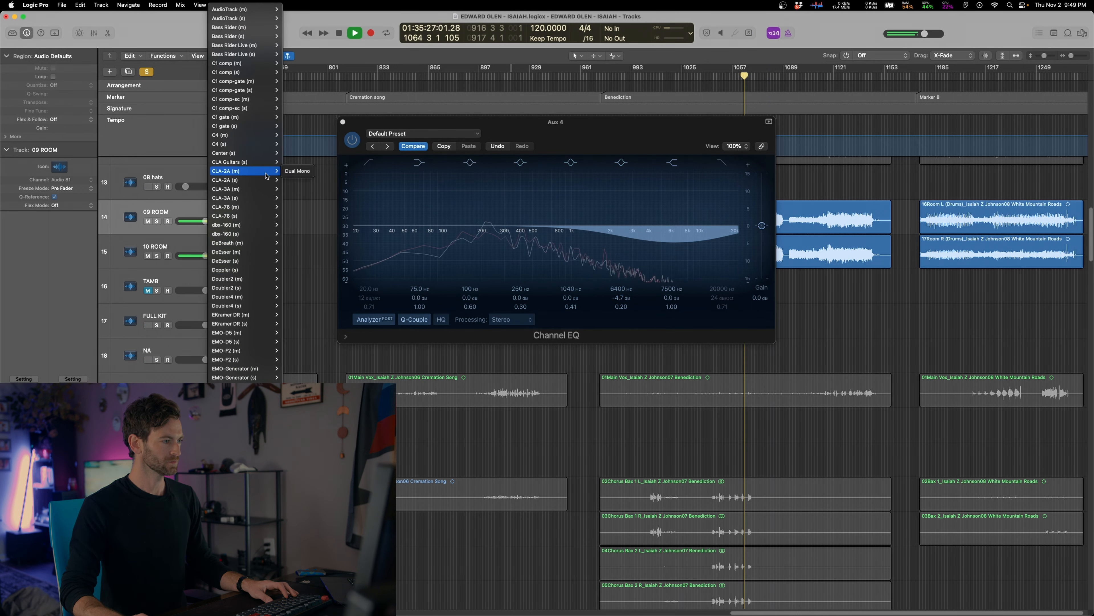
{"action": "scroll", "coordinate": [246, 496], "scroll_direction": "down", "scroll_amount": 5}
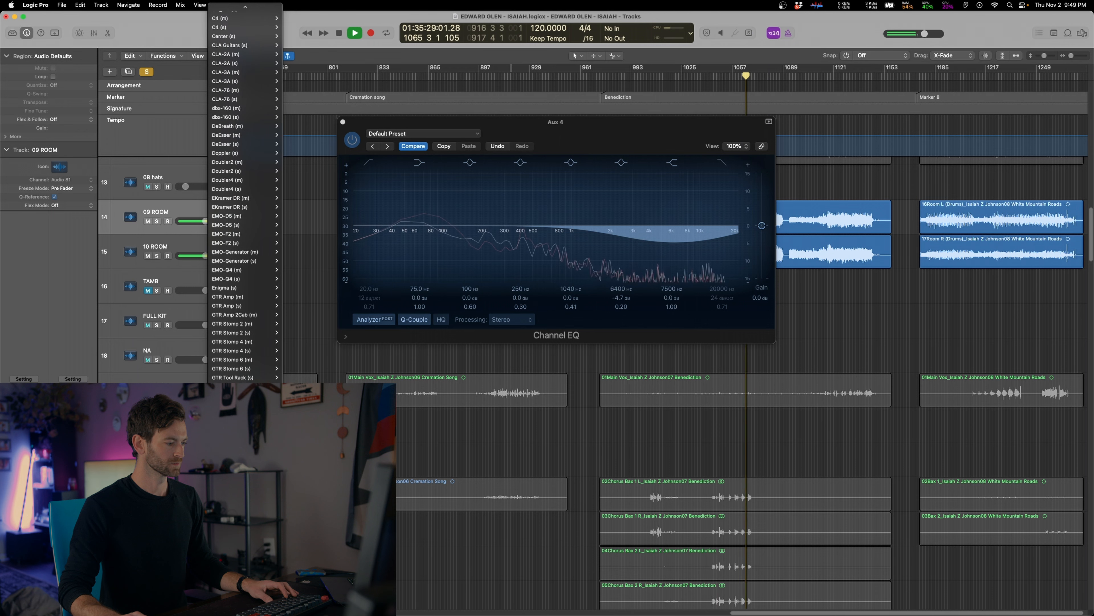
{"action": "left_click", "coordinate": [246, 496]}
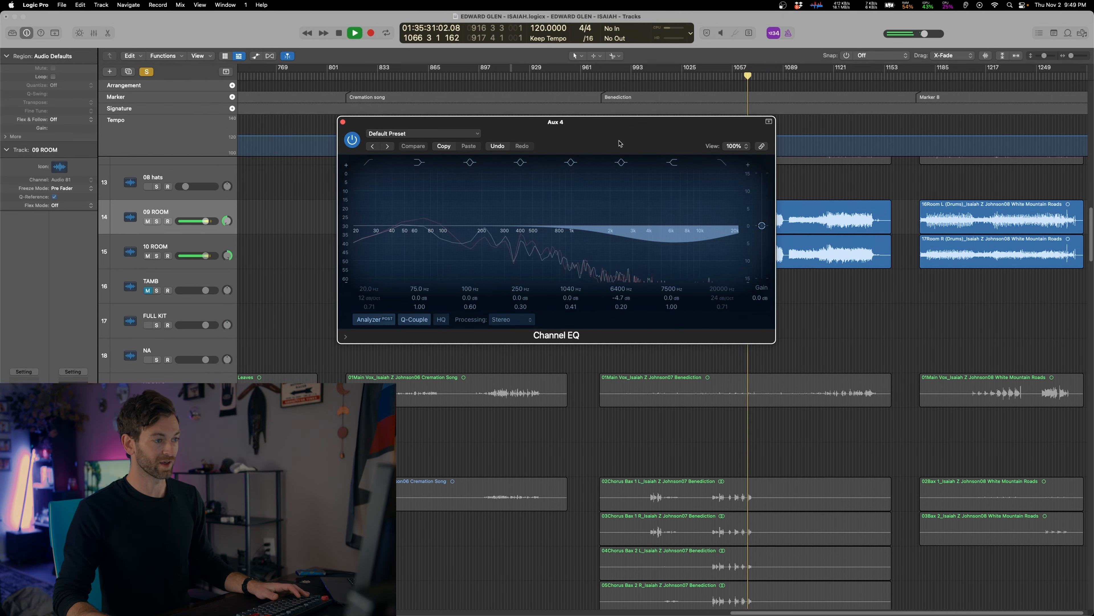
Lower the L2's linked threshold and out ceiling to about -20 dB while playing Cremation song from about bar 876
{"action": "left_click_drag", "start_coordinate": [620, 141], "coordinate": [851, 369]}
{"action": "key", "text": "space"}
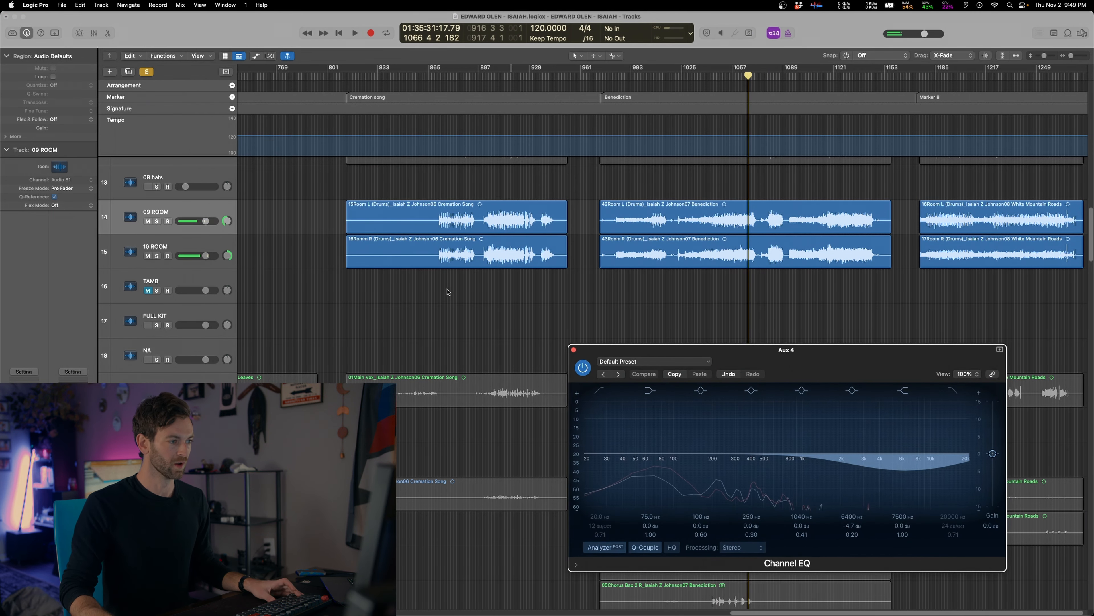
{"action": "left_click", "coordinate": [447, 293]}
{"action": "left_click", "coordinate": [73, 427]}
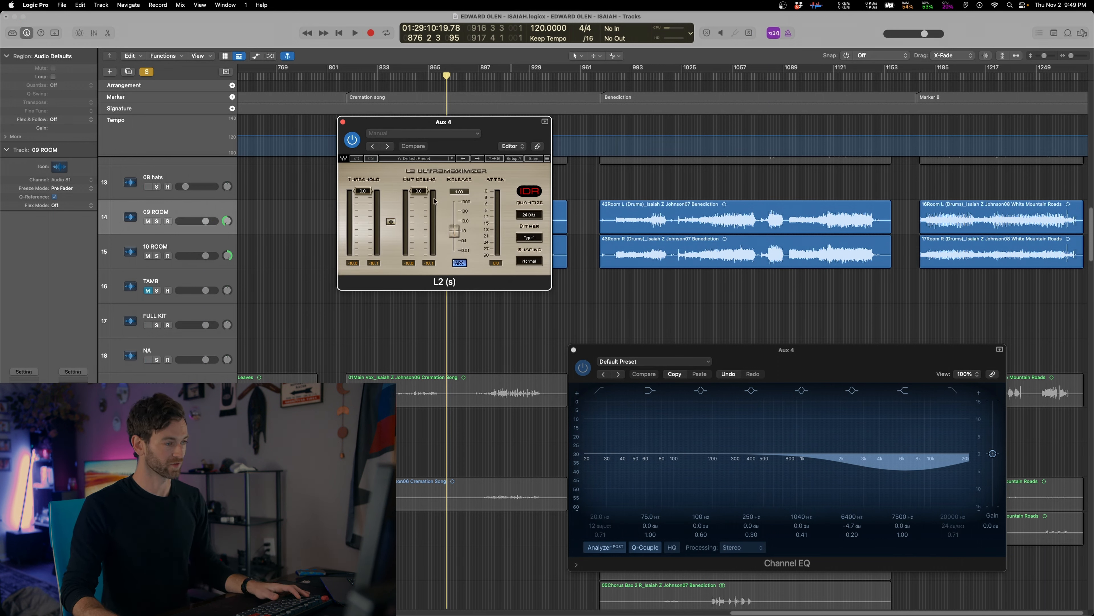
{"action": "left_click_drag", "start_coordinate": [392, 223], "coordinate": [386, 293]}
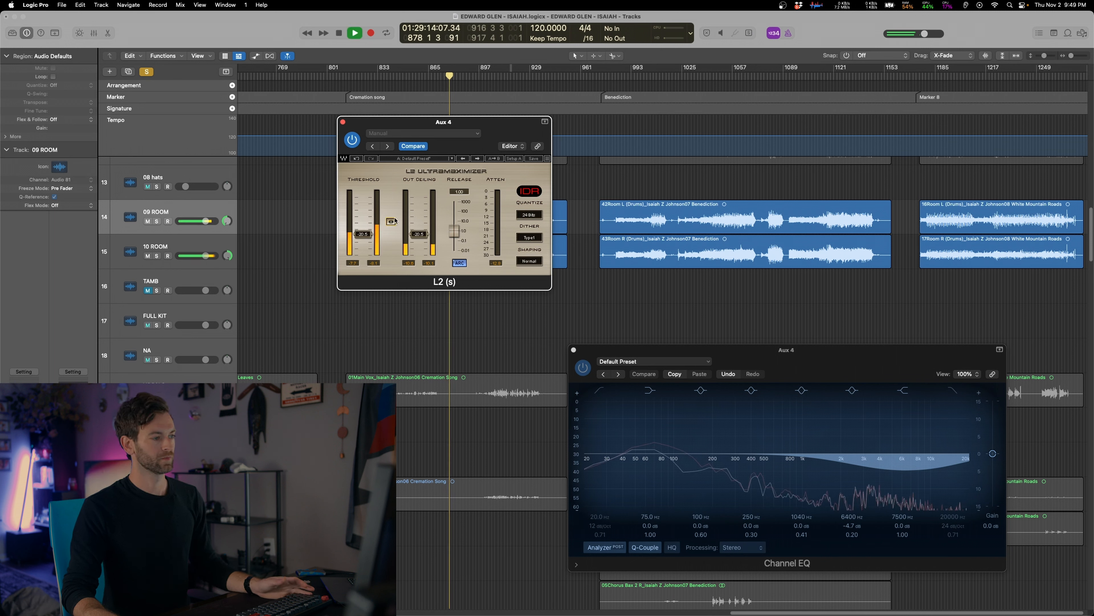
{"action": "key", "text": "space"}
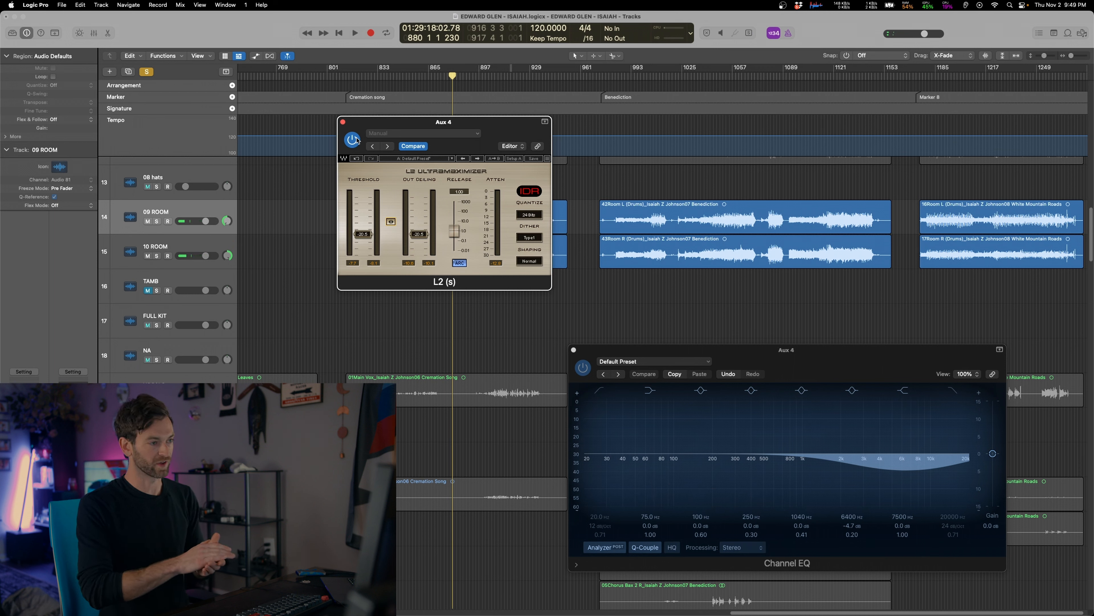
Compare the rooms with the L2 bypassed and active in Cremation song, leaving it enabled and closing its window
{"action": "left_click", "coordinate": [357, 140]}
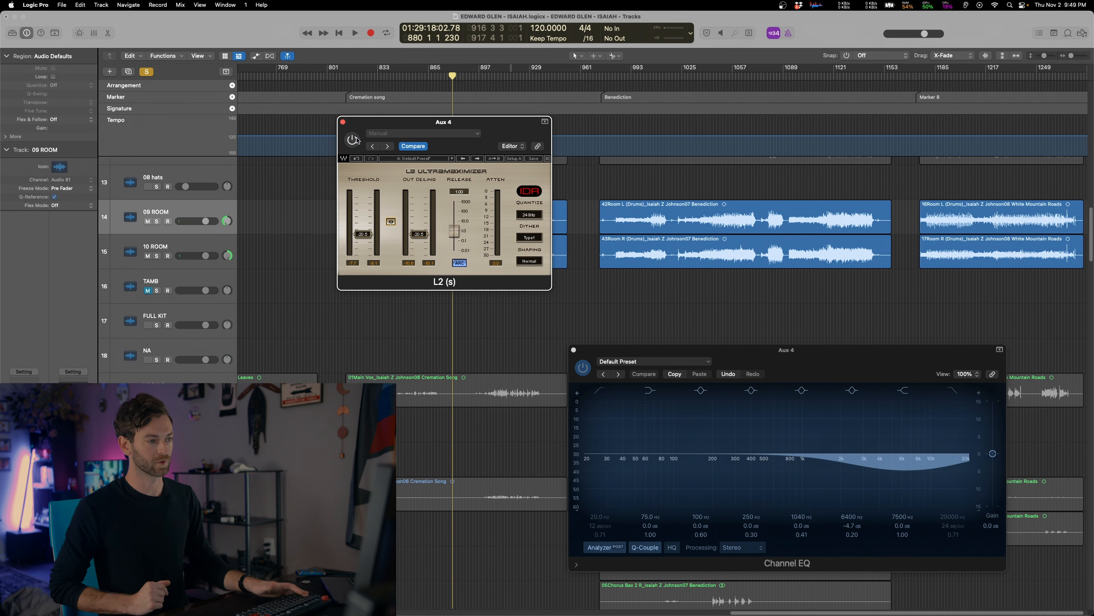
{"action": "key", "text": "space"}
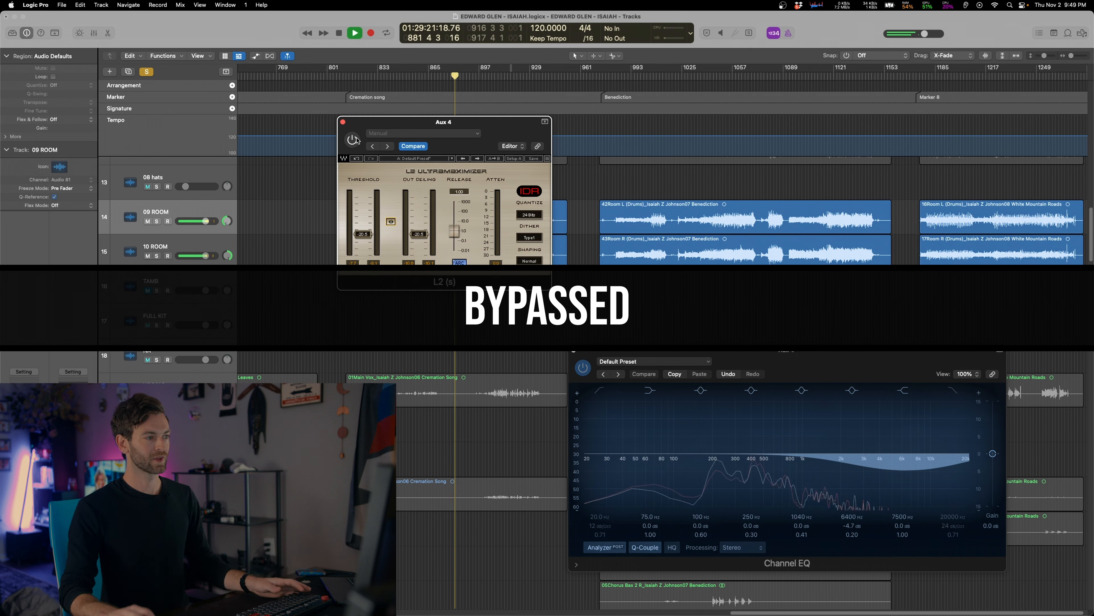
{"action": "left_click", "coordinate": [358, 140]}
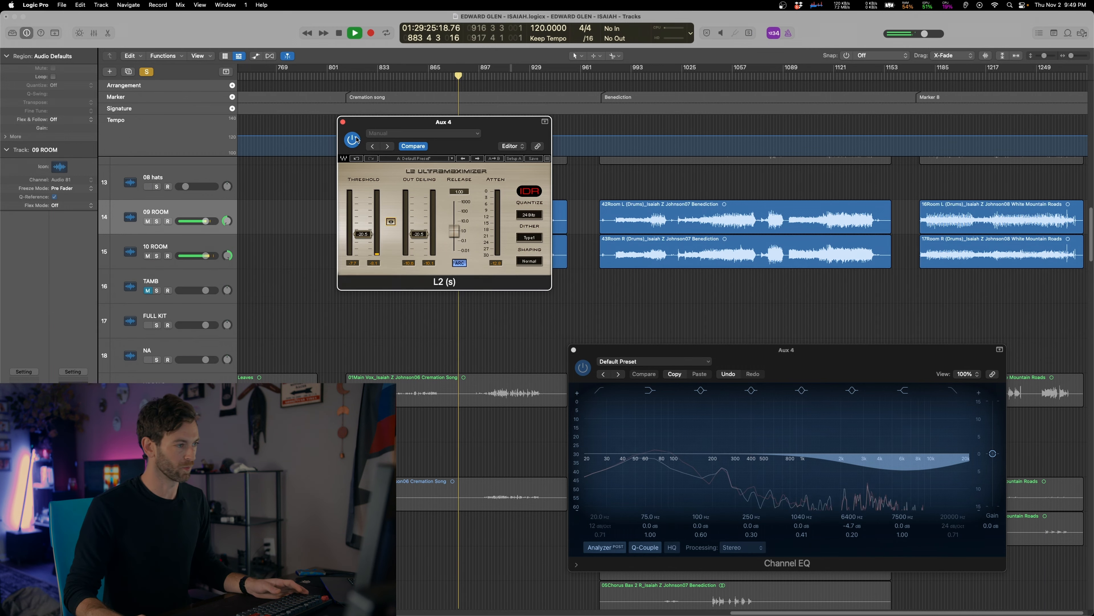
{"action": "left_click", "coordinate": [342, 121]}
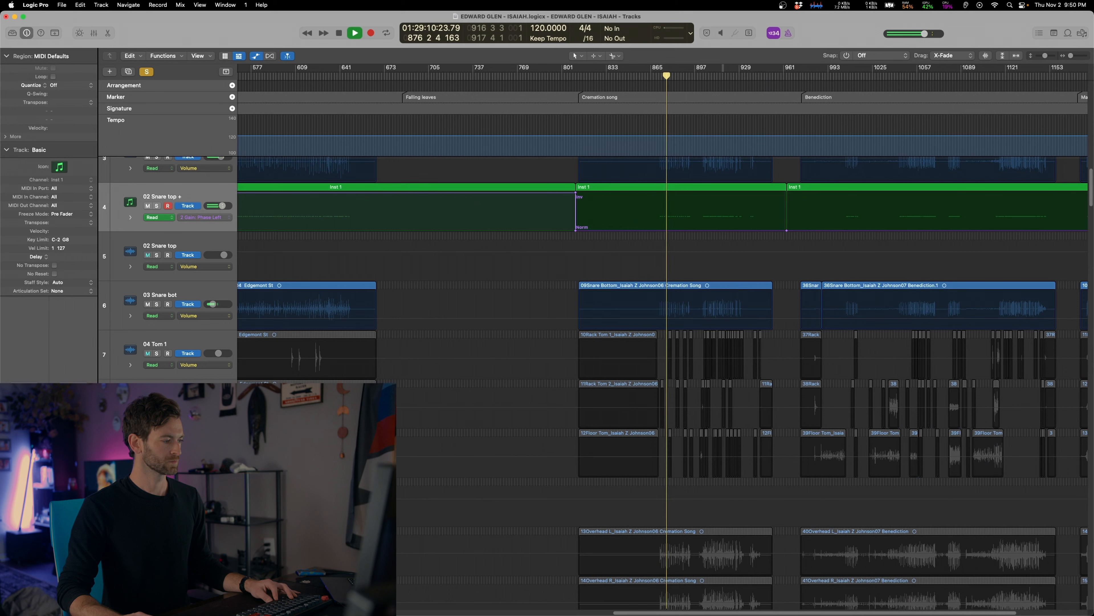
Set the snare bus Compressor to Vintage VCA and raise its ratio while playing Cremation song, moving its window lower
{"action": "key", "text": "v"}
{"action": "left_click", "coordinate": [506, 169]}
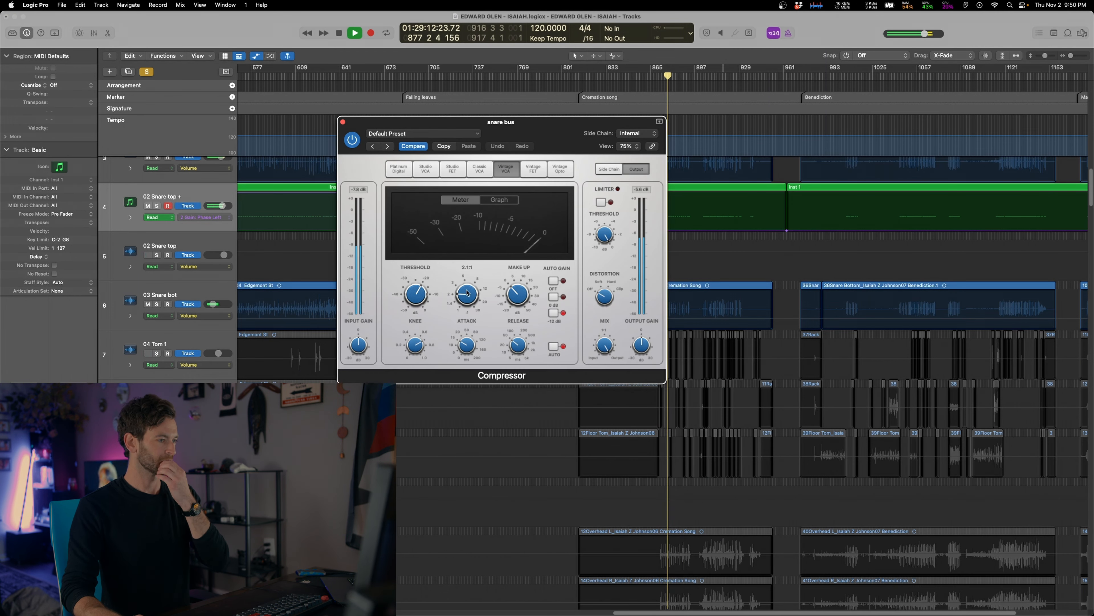
{"action": "left_click_drag", "start_coordinate": [468, 293], "coordinate": [477, 257]}
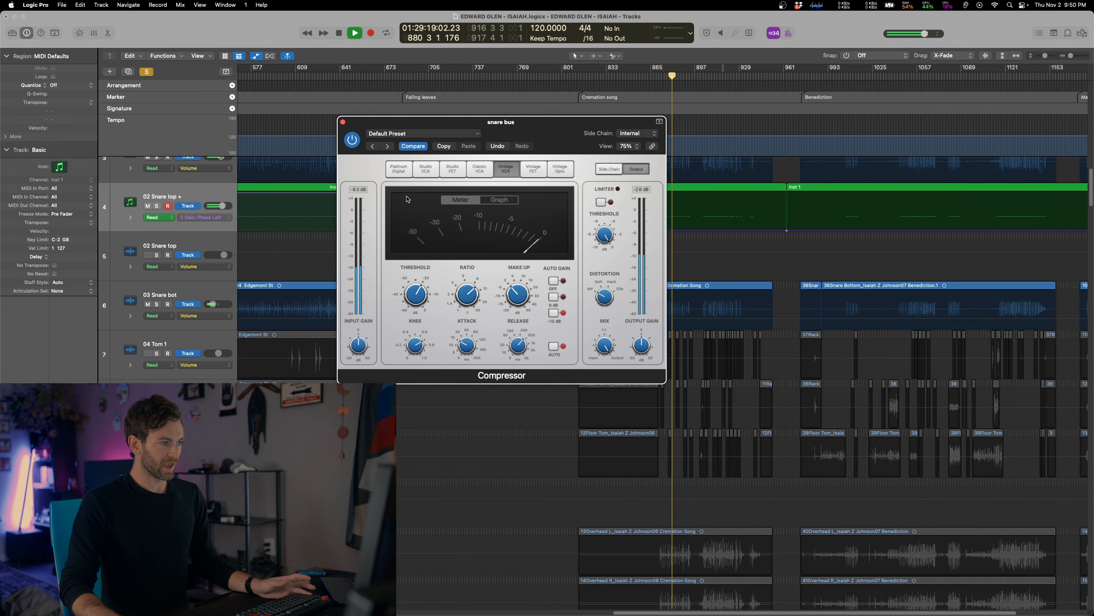
{"action": "left_click_drag", "start_coordinate": [396, 123], "coordinate": [401, 261]}
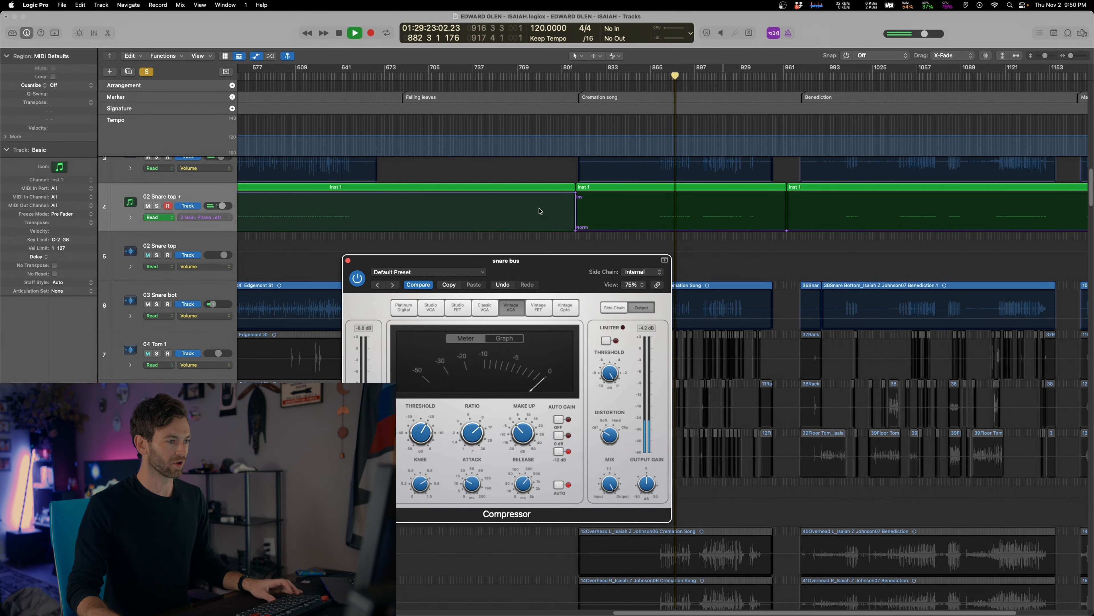
Listen to the snare bus compression in Edgmont with the Compressor moved aside, and close its window
{"action": "scroll", "coordinate": [542, 219], "scroll_direction": "down", "scroll_amount": 5}
{"action": "left_click", "coordinate": [613, 84]}
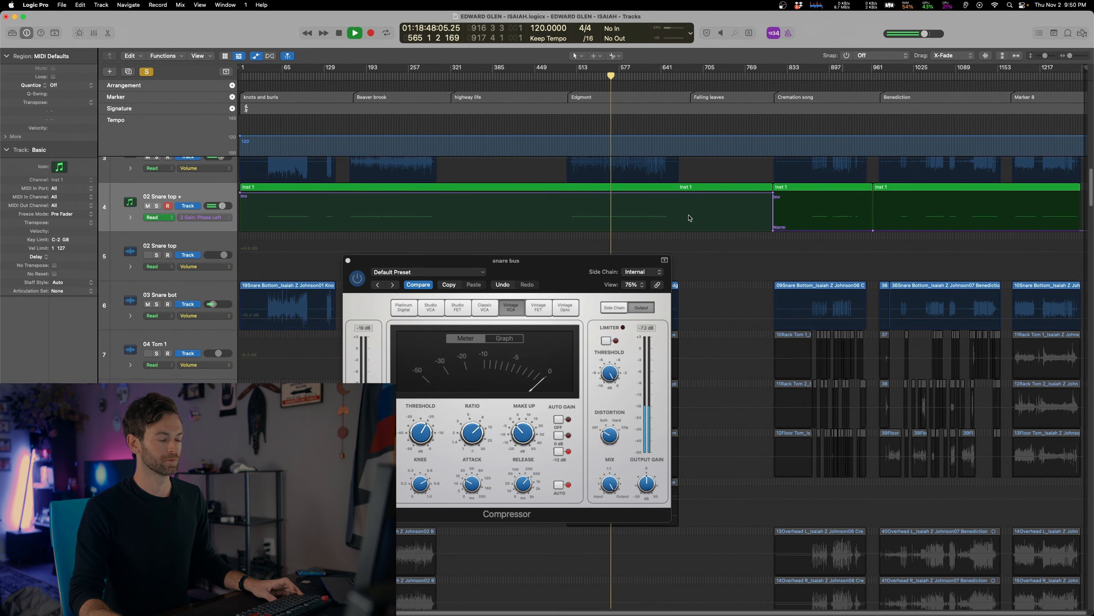
{"action": "scroll", "coordinate": [689, 219], "scroll_direction": "up", "scroll_amount": 5}
{"action": "left_click_drag", "start_coordinate": [585, 261], "coordinate": [546, 480]}
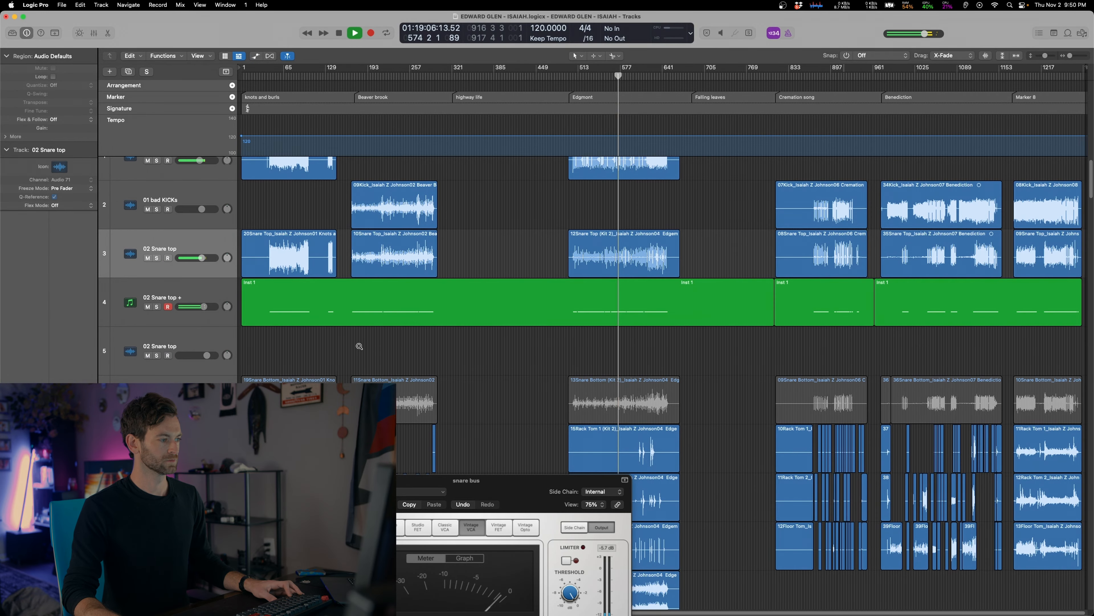
{"action": "scroll", "coordinate": [360, 346], "scroll_direction": "down", "scroll_amount": 5}
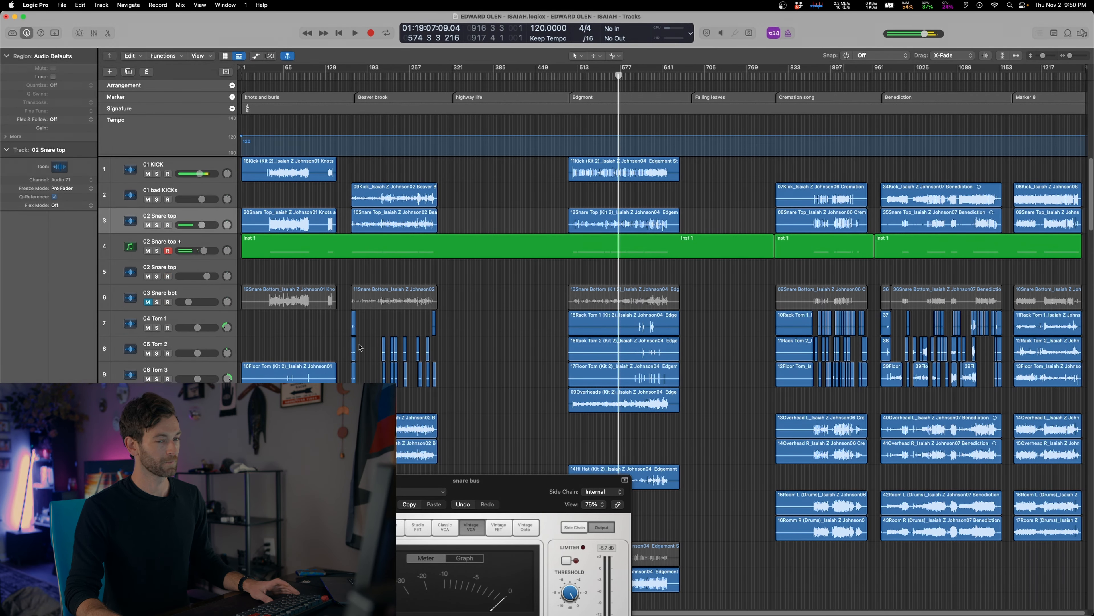
{"action": "key", "text": "super+w"}
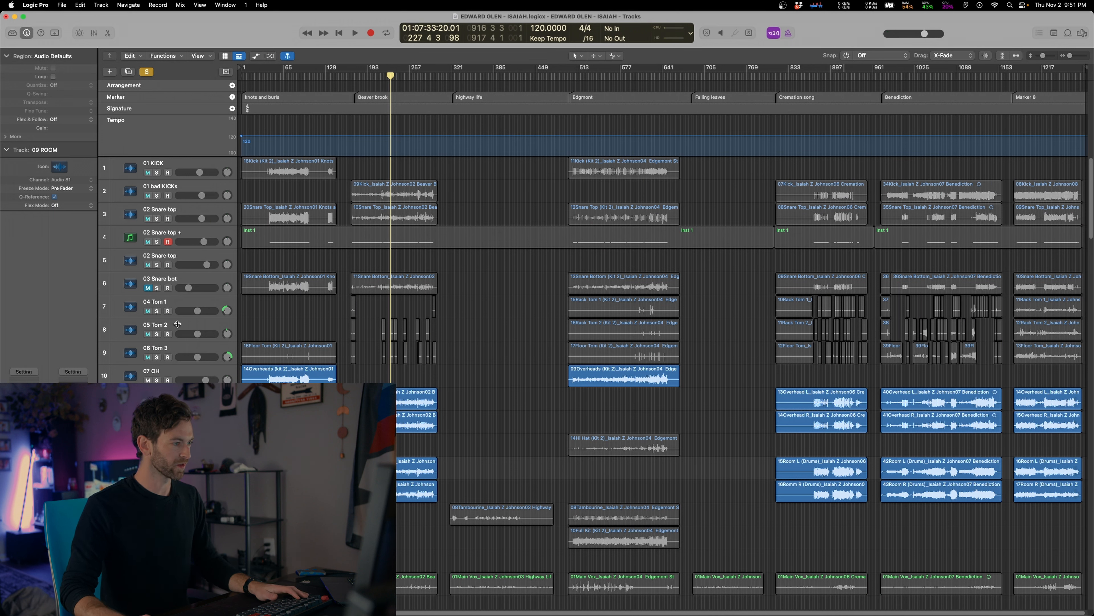
Enable the Gain plug-in on OVERHEADS while checking its phase against the snare top in Beaver brook, and play the first song
{"action": "left_click", "coordinate": [179, 236]}
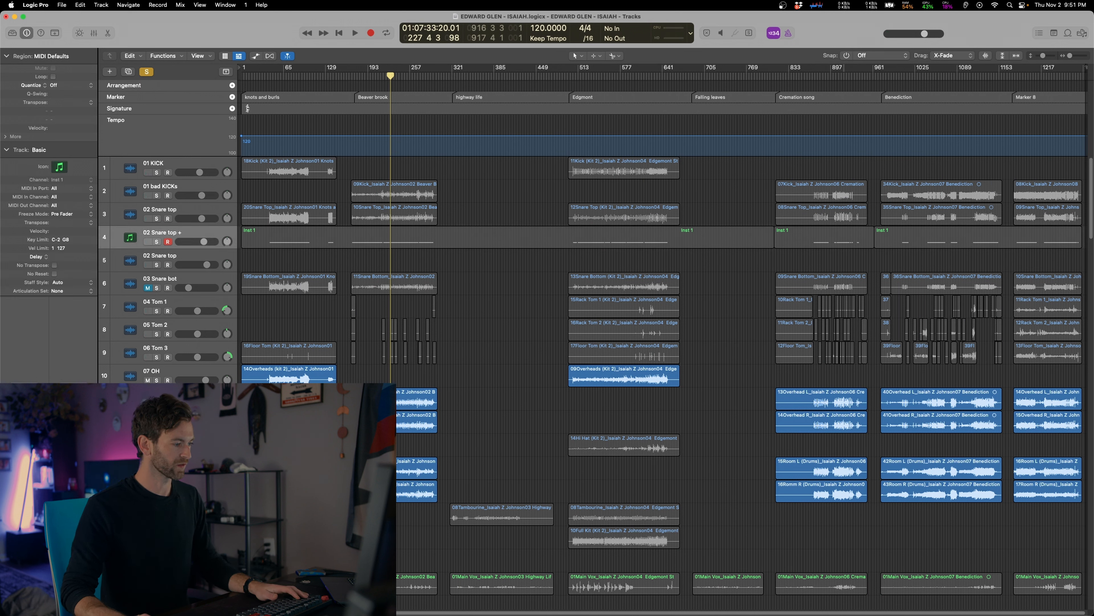
{"action": "left_click", "coordinate": [161, 397]}
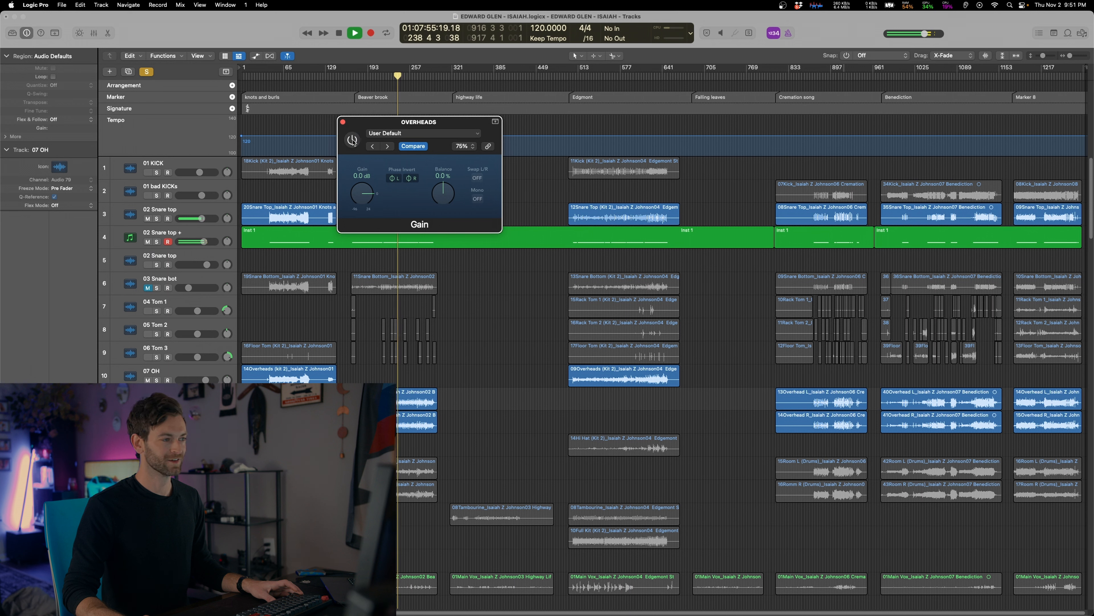
{"action": "left_click", "coordinate": [353, 141]}
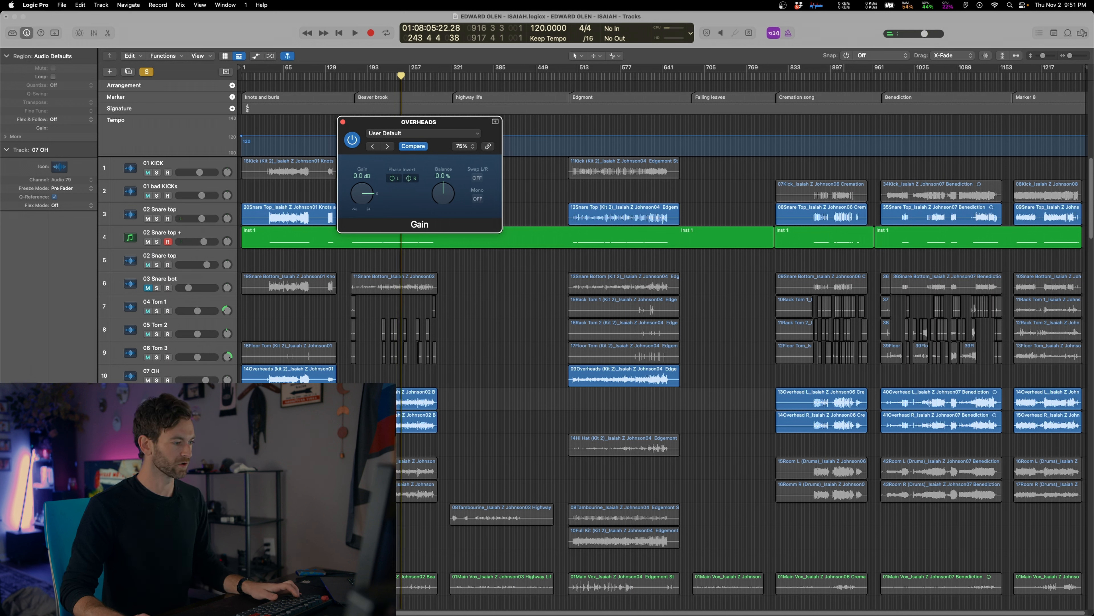
{"action": "left_click", "coordinate": [289, 77]}
{"action": "key", "text": "space"}
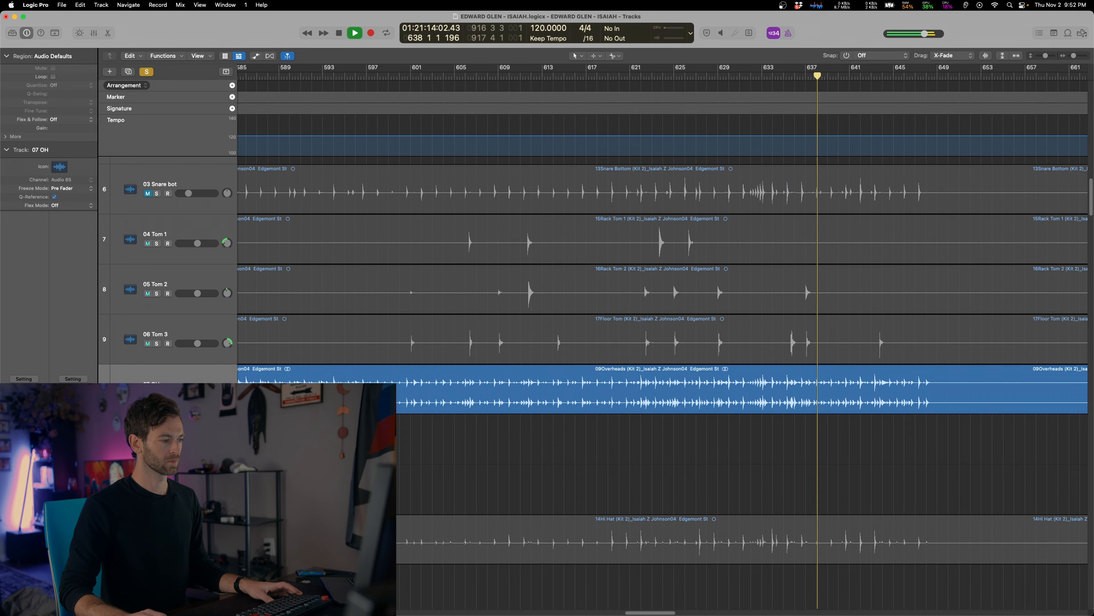
Examine the overhead waveforms up close around bar 906 in Cremation song with the OVERHEADS Gain active
{"action": "key", "text": "space"}
{"action": "key", "text": "z"}
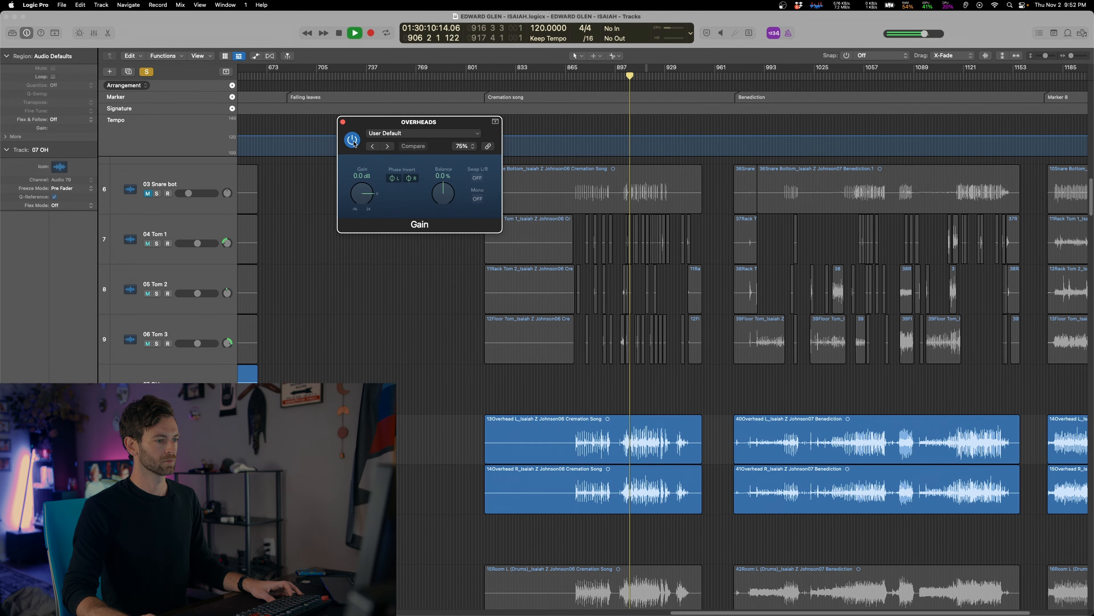
{"action": "key", "text": "super+Right"}
{"action": "key", "text": "super+Right"}
{"action": "key", "text": "super+Right"}
{"action": "key", "text": "super+Right"}
{"action": "key", "text": "super+Right"}
{"action": "key", "text": "super+Right"}
{"action": "key", "text": "super+Right"}
{"action": "key", "text": "super+Right"}
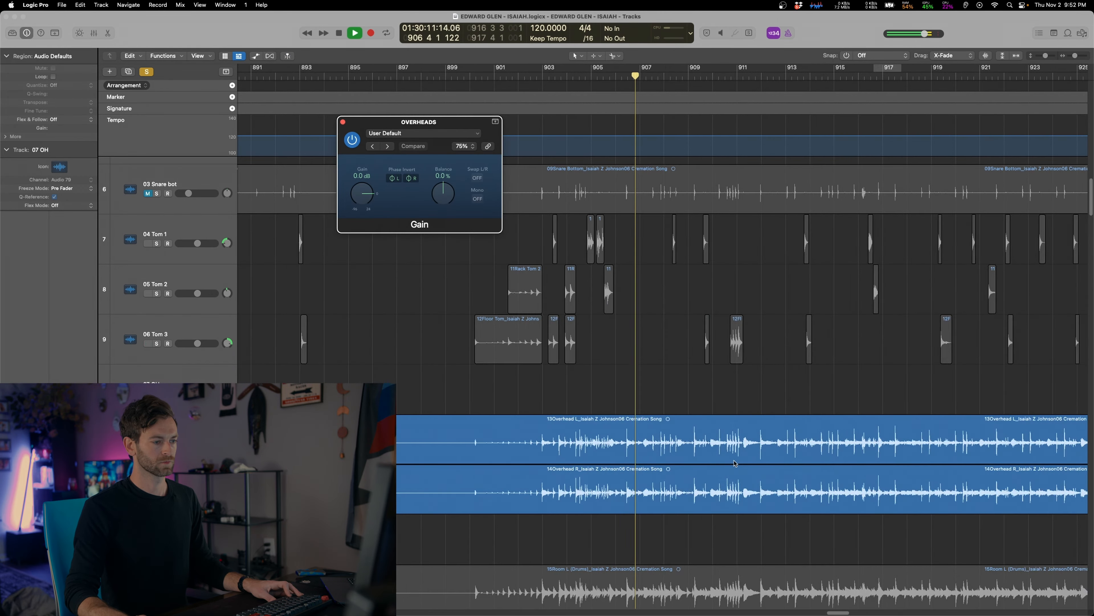
{"action": "scroll", "coordinate": [732, 458], "scroll_direction": "right", "scroll_amount": 2}
{"action": "scroll", "coordinate": [731, 459], "scroll_direction": "right", "scroll_amount": 2}
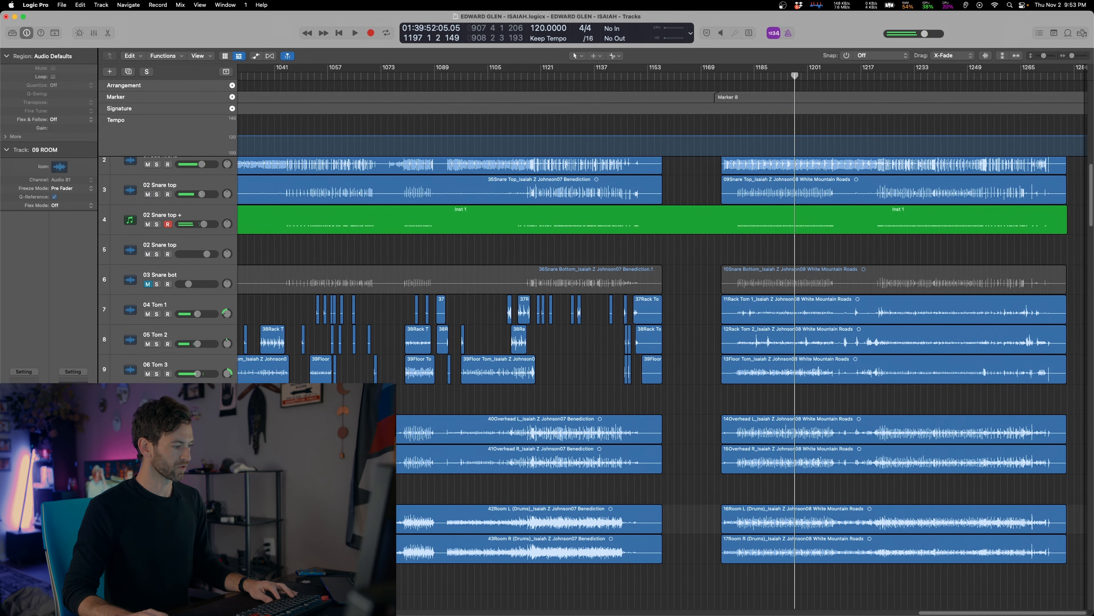
Loop the snare hit in Cremation song with a cycle range from 929 4 4 42 to 930 1 4 197
{"action": "key", "text": "ctrl+s"}
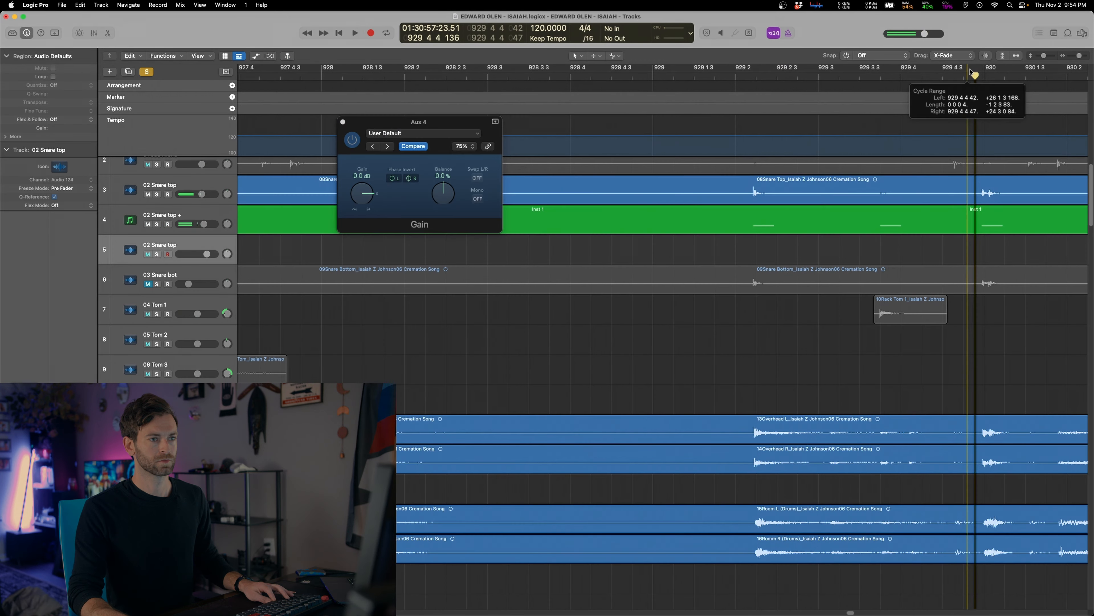
{"action": "left_click_drag", "start_coordinate": [971, 73], "coordinate": [1066, 74]}
{"action": "key", "text": "space"}
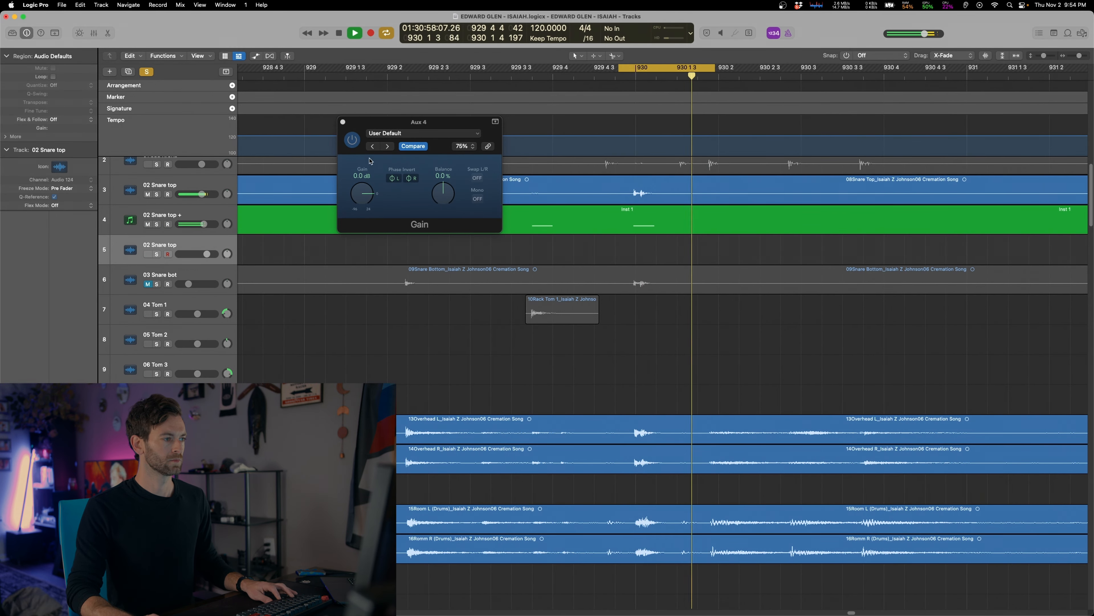
Compare the looped snare and rooms with Aux 4's Gain bypassed and active, leave it enabled and turn the cycle off
{"action": "left_click", "coordinate": [352, 140]}
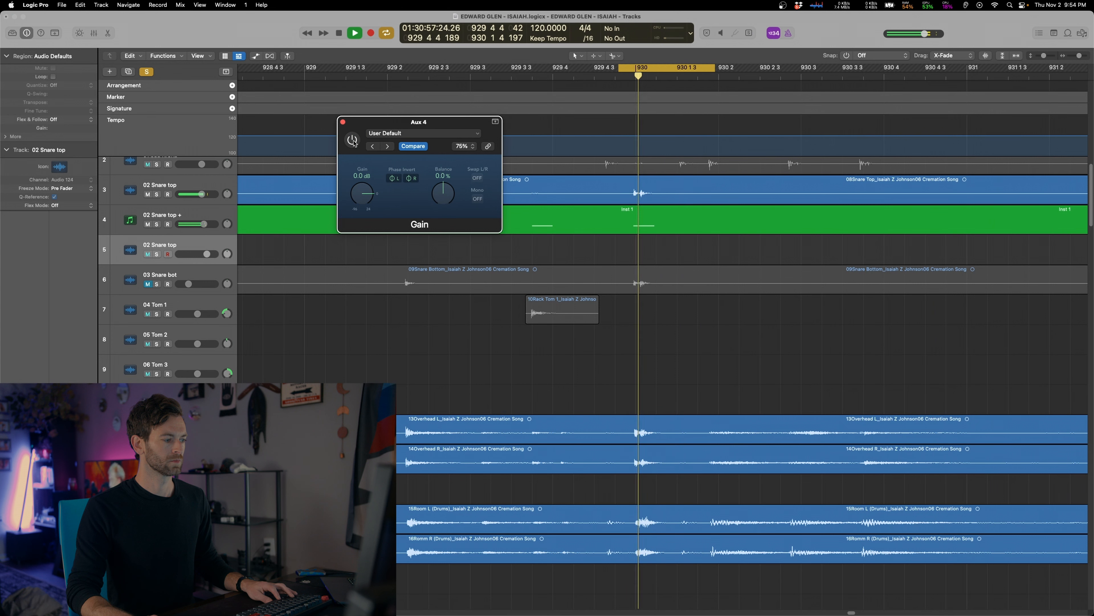
{"action": "left_click", "coordinate": [353, 141]}
{"action": "left_click", "coordinate": [159, 517]}
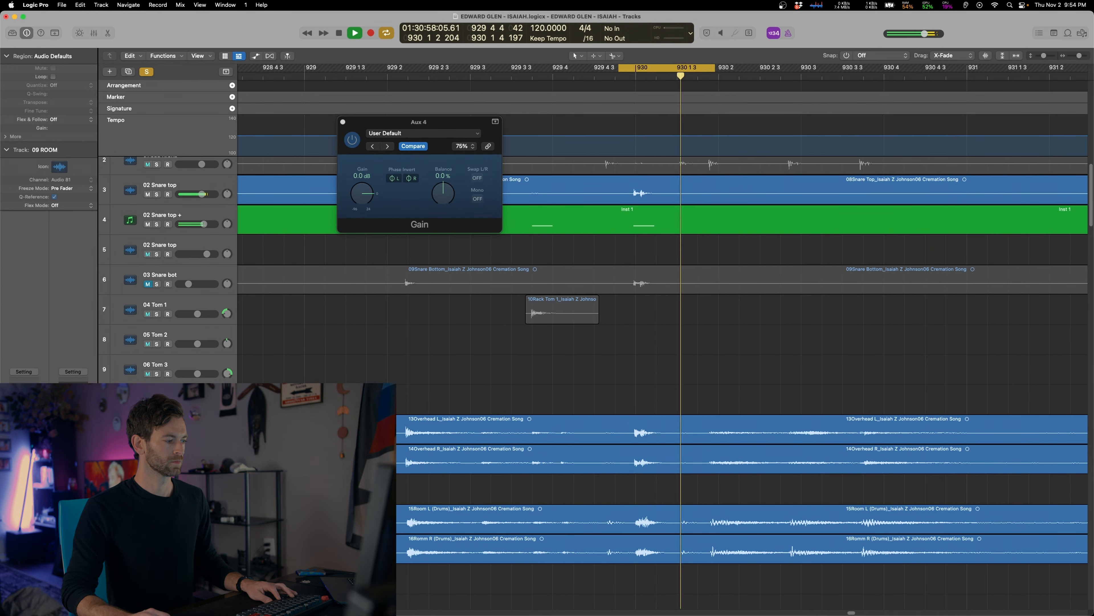
{"action": "left_click", "coordinate": [353, 141]}
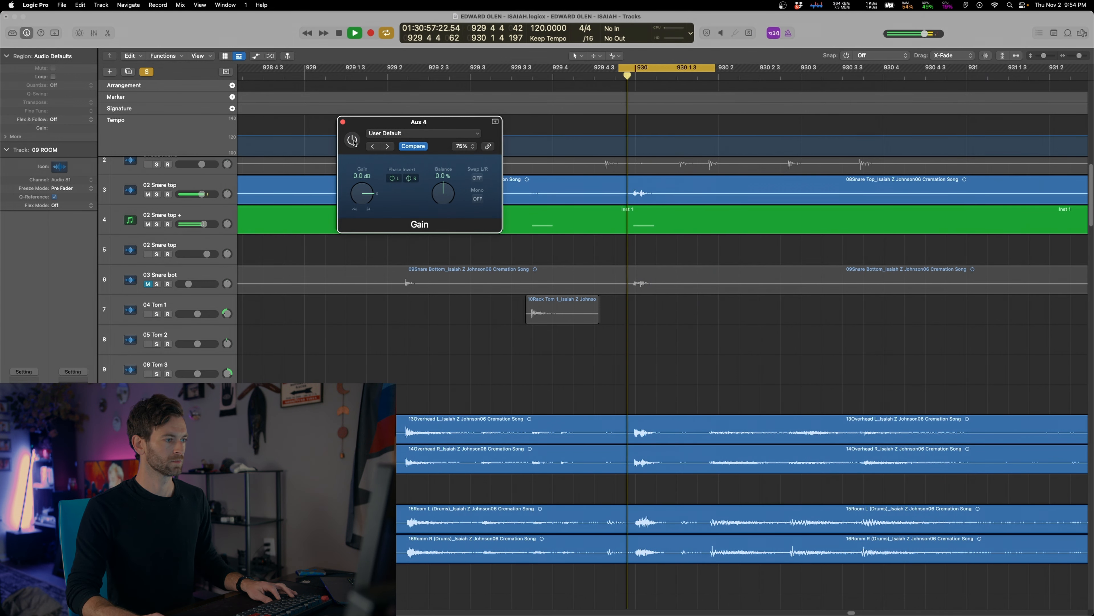
{"action": "left_click", "coordinate": [352, 140]}
{"action": "key", "text": "space"}
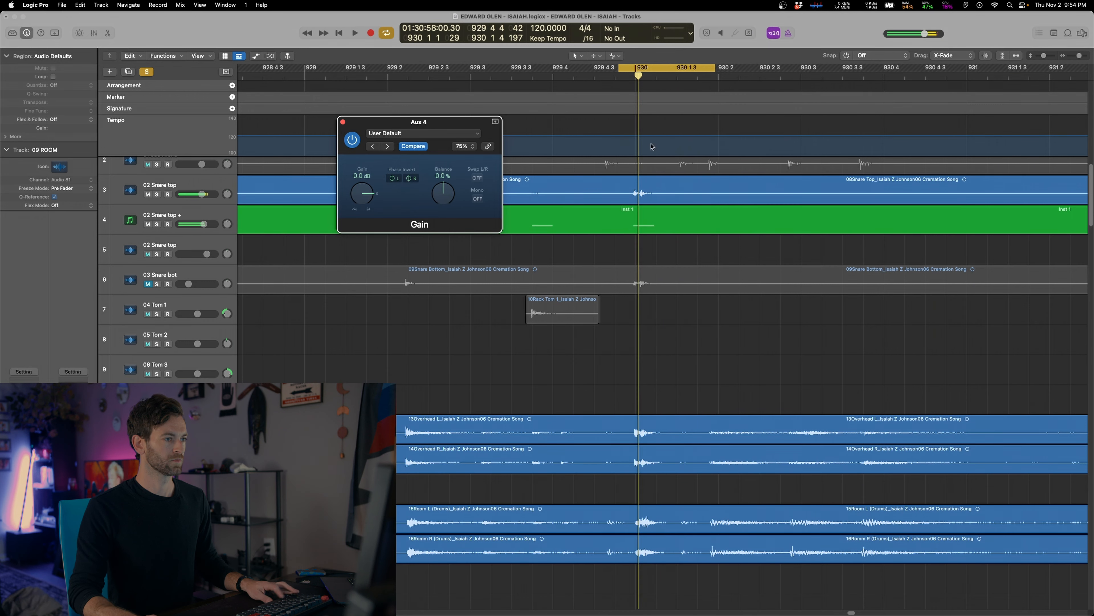
{"action": "key", "text": "c"}
Review the overhead and room regions from Beaver brook to Cremation song, picking out the Cremation song rooms
{"action": "key", "text": "super+Left"}
{"action": "key", "text": "super+Left"}
{"action": "key", "text": "super+Left"}
{"action": "key", "text": "super+Left"}
{"action": "key", "text": "super+Left"}
{"action": "key", "text": "super+Left"}
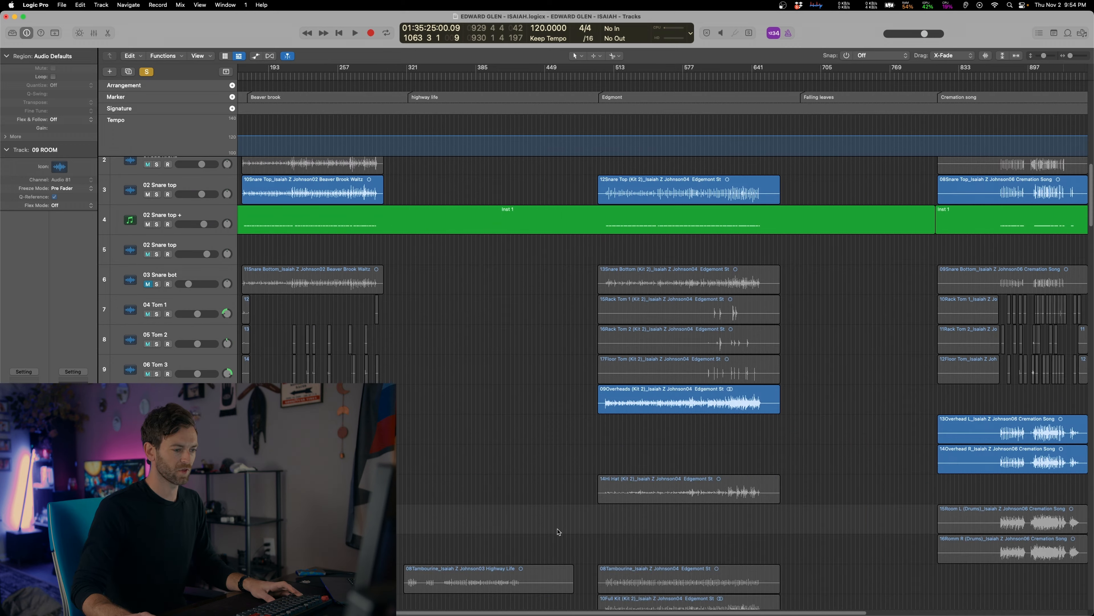
{"action": "scroll", "coordinate": [603, 538], "scroll_direction": "down", "scroll_amount": 4}
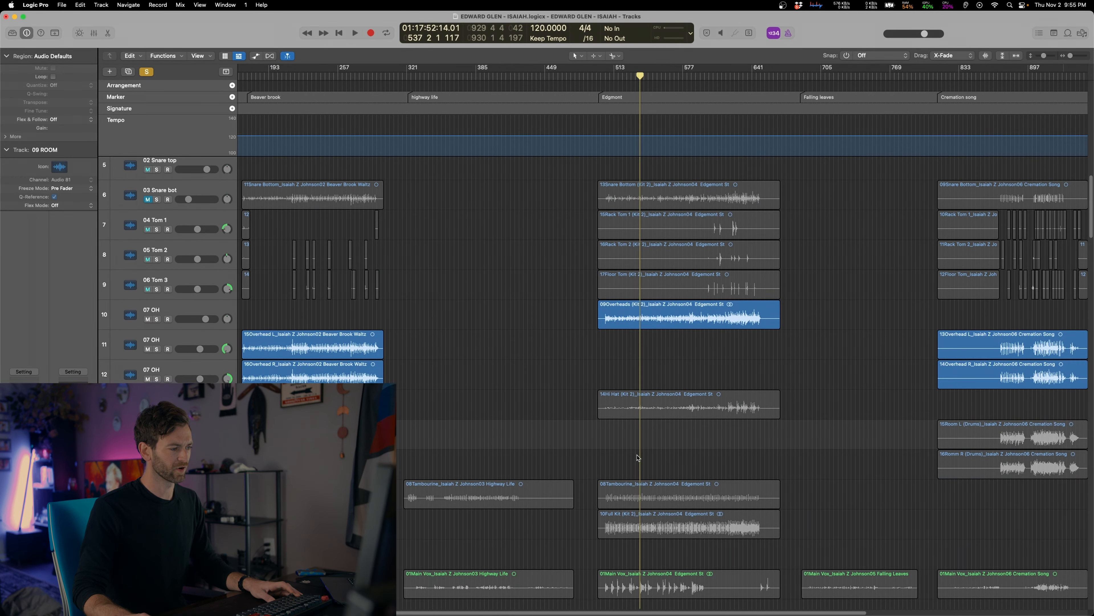
{"action": "left_click", "coordinate": [1013, 435], "text": "shift"}
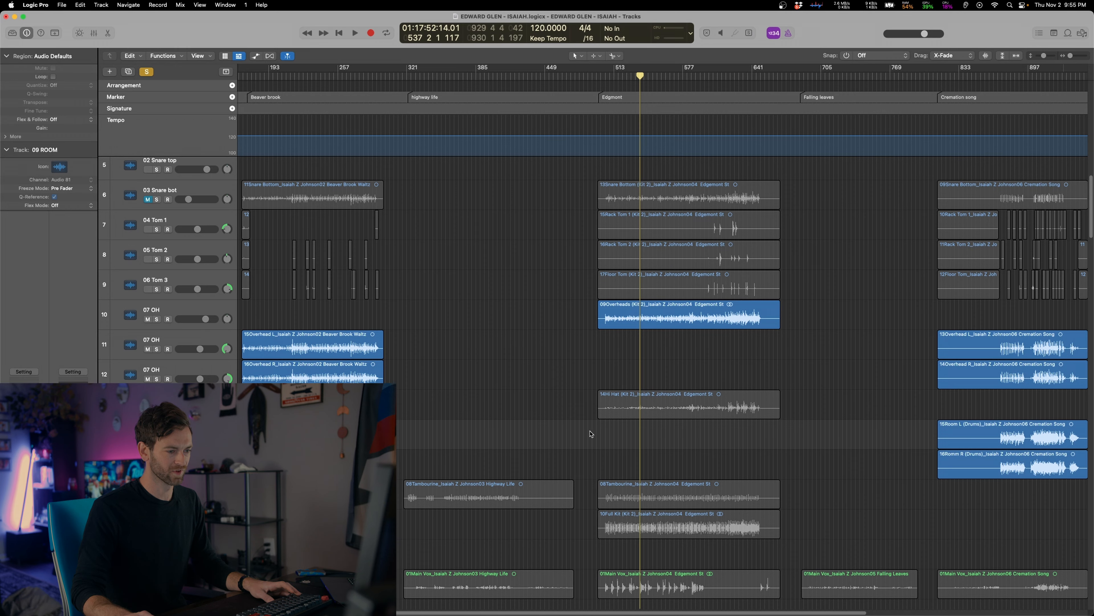
{"action": "scroll", "coordinate": [590, 434], "scroll_direction": "up", "scroll_amount": 3}
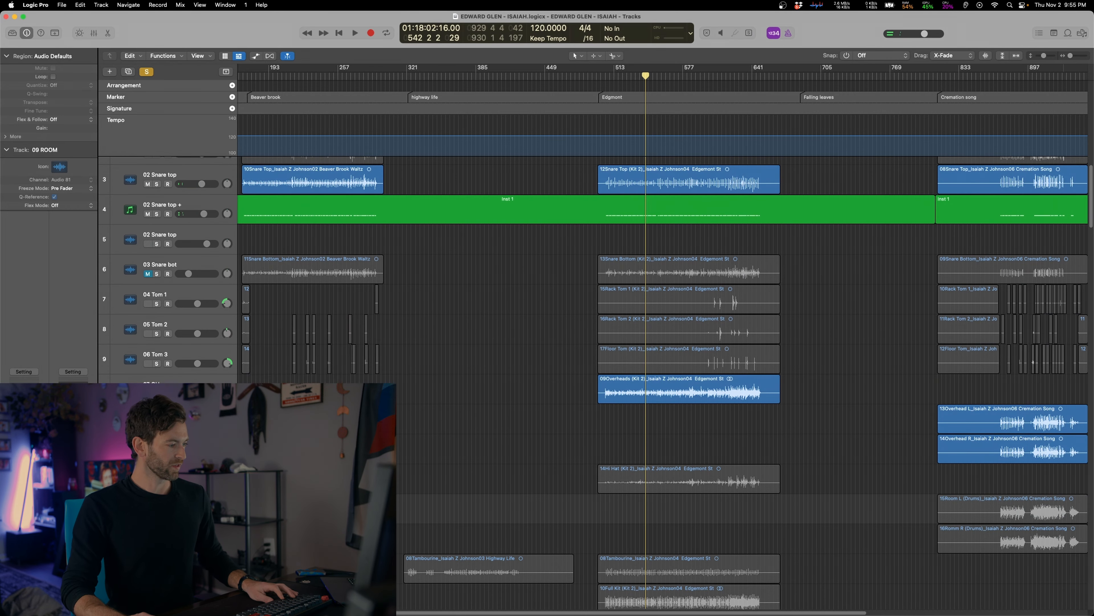
Play the full drum kit in Beaver brook with the drum tracks enlarged and pick the 09 ROOM track
{"action": "key", "text": "space"}
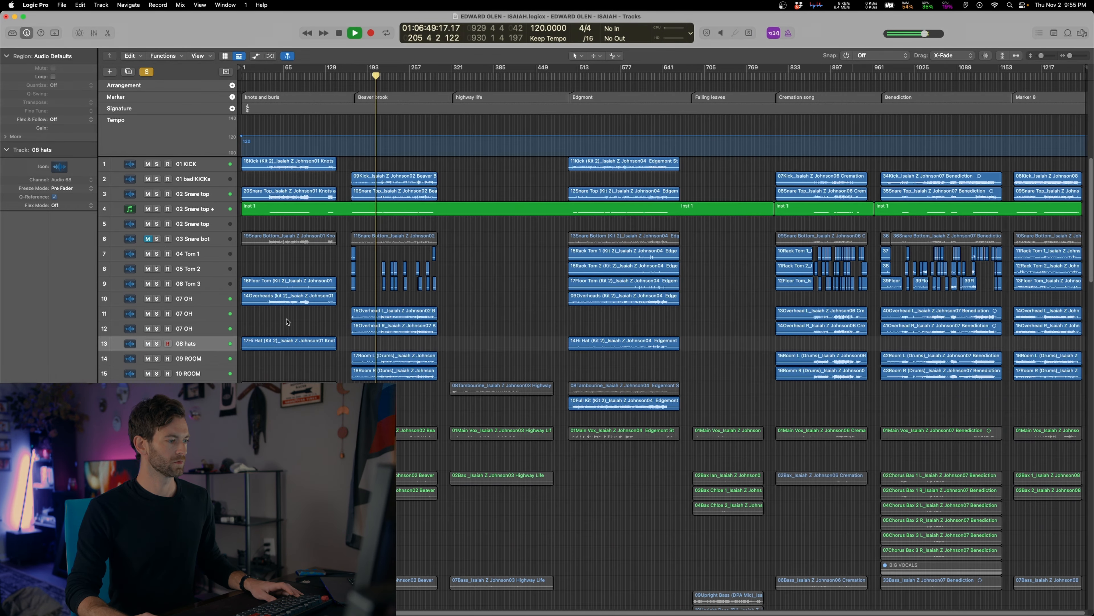
{"action": "key", "text": "super+Down"}
{"action": "key", "text": "super+Down"}
{"action": "key", "text": "super+Down"}
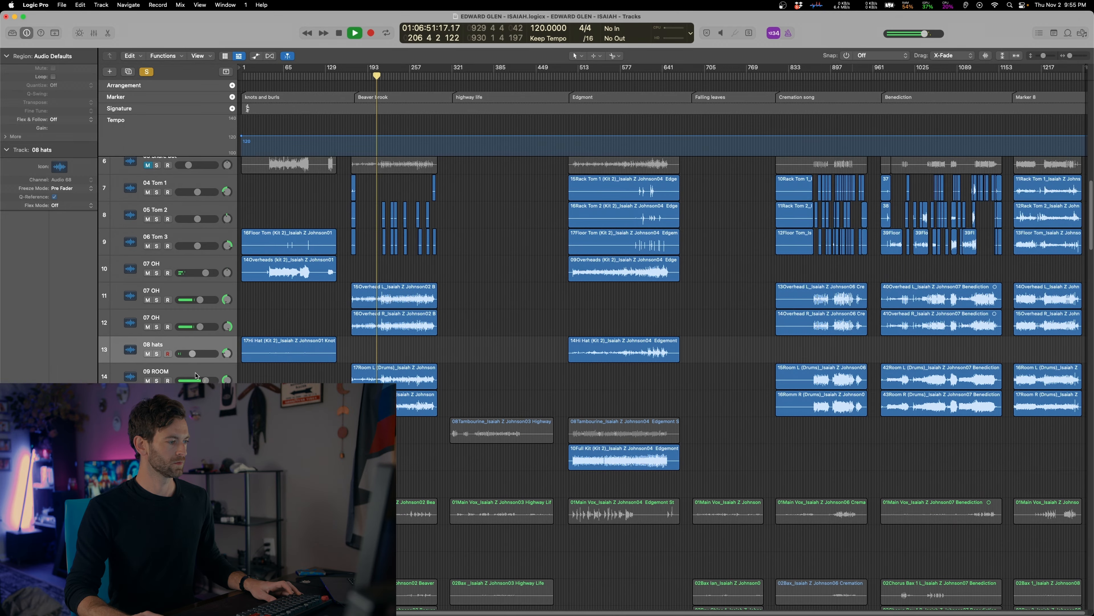
{"action": "left_click", "coordinate": [196, 382]}
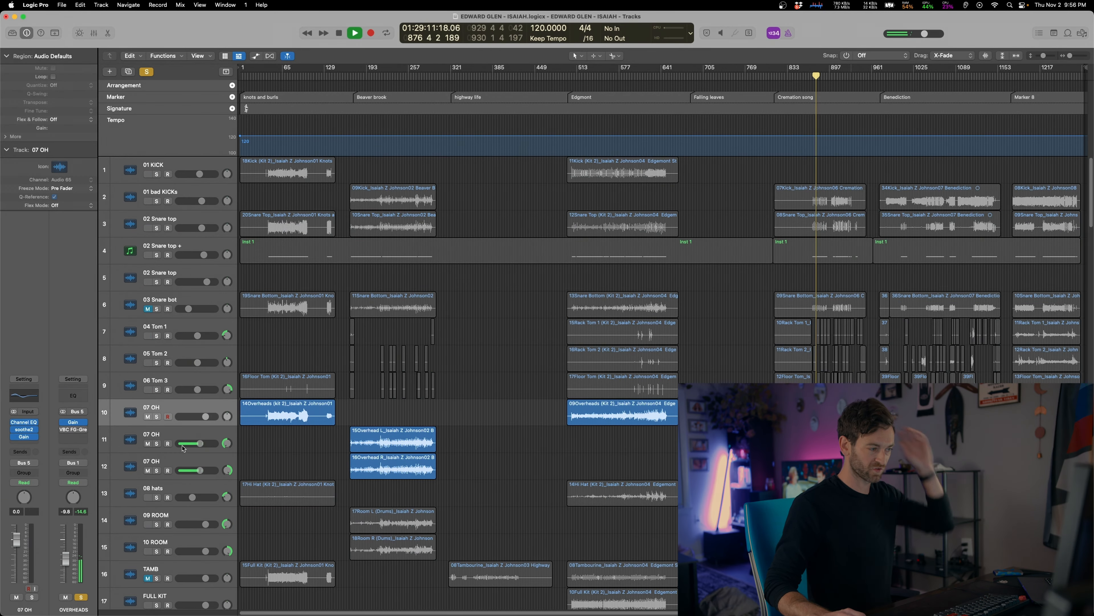
Unsolo the OVERHEADS bus and bypass the L2 and Channel EQ on the 09 ROOM track's Aux 4
{"action": "left_click", "coordinate": [80, 597]}
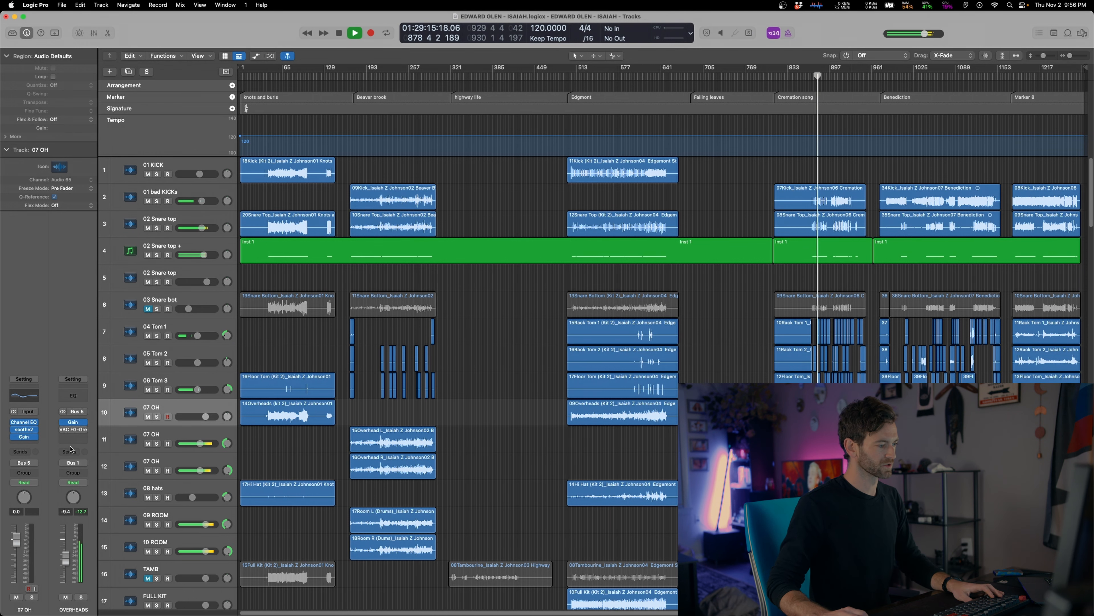
{"action": "left_click", "coordinate": [124, 519]}
{"action": "left_click", "coordinate": [63, 430]}
{"action": "left_click", "coordinate": [63, 423]}
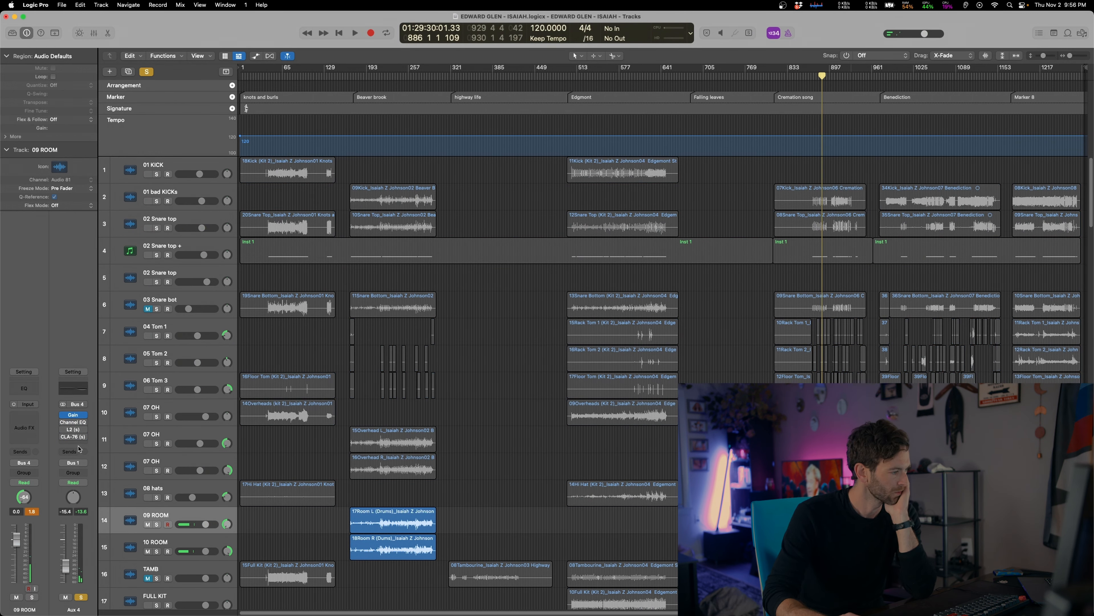
Insert Soundtoys Devil-Loc Deluxe on Aux 4 and lower the CLA-76 input while playing Cremation song
{"action": "left_click", "coordinate": [79, 443]}
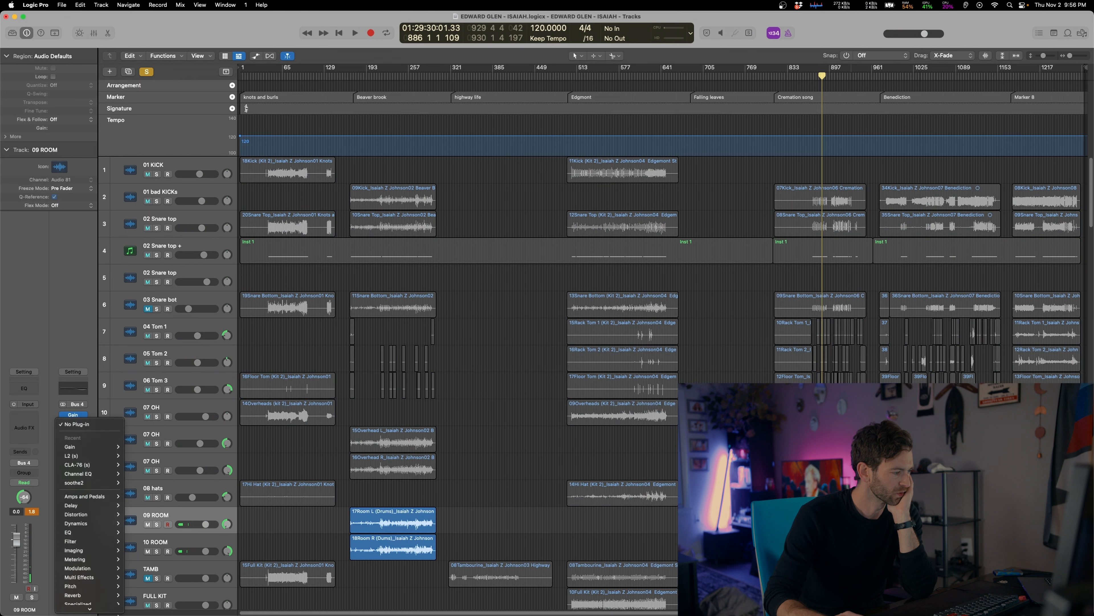
{"action": "mouse_move", "coordinate": [99, 605]}
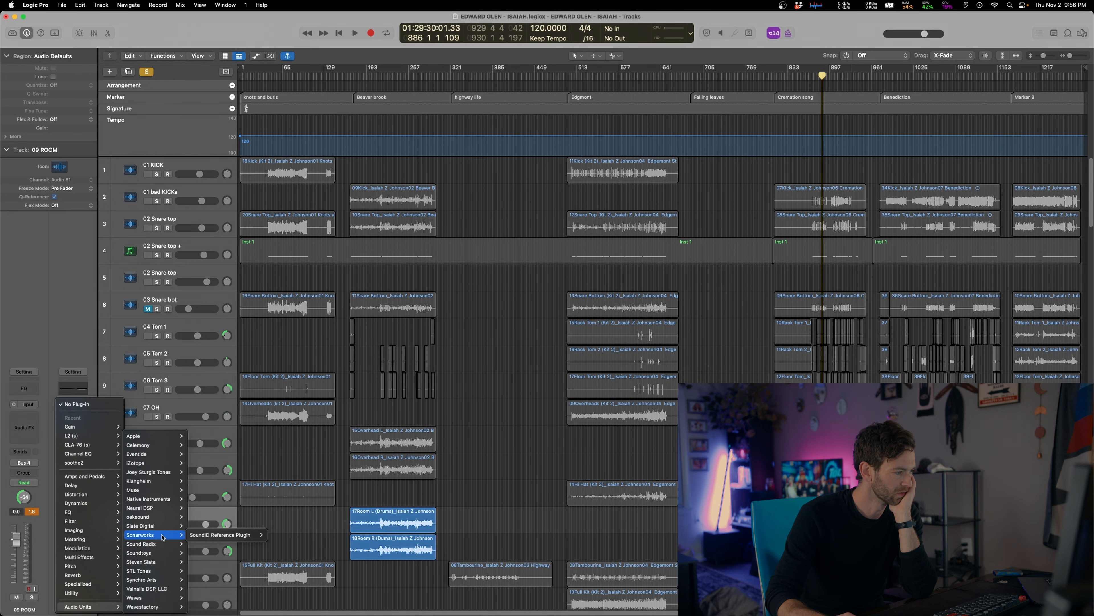
{"action": "mouse_move", "coordinate": [164, 526]}
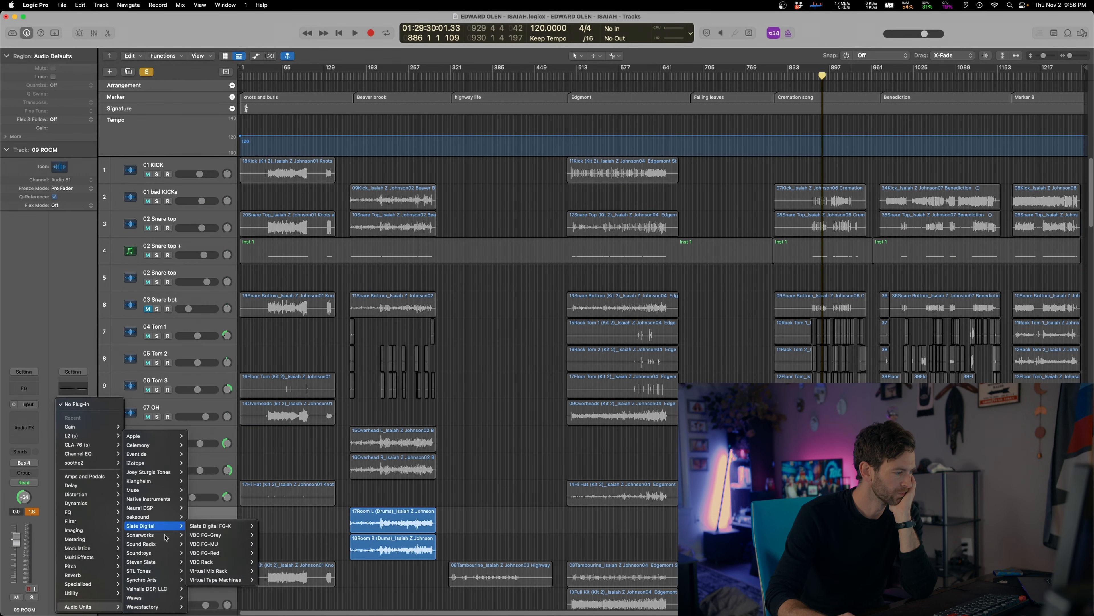
{"action": "mouse_move", "coordinate": [159, 553]}
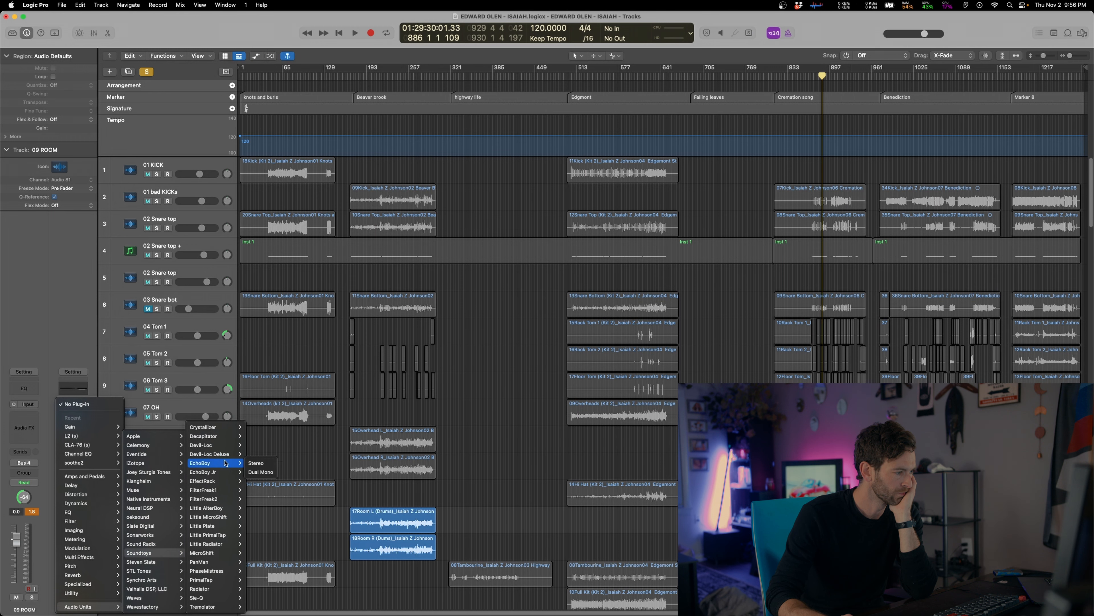
{"action": "left_click", "coordinate": [210, 454]}
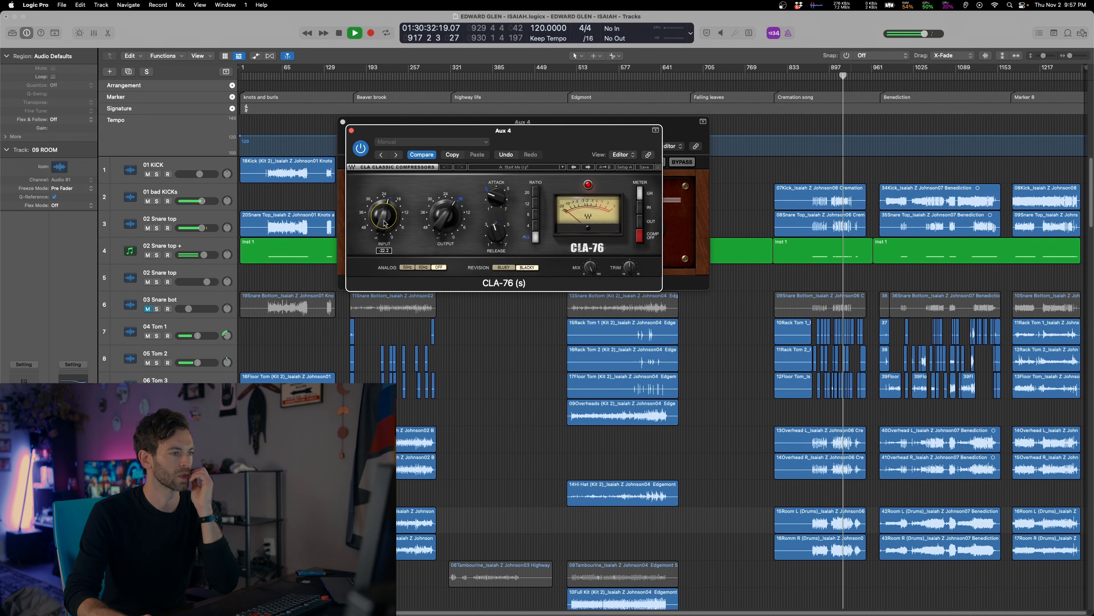
{"action": "left_click_drag", "start_coordinate": [385, 222], "coordinate": [373, 266]}
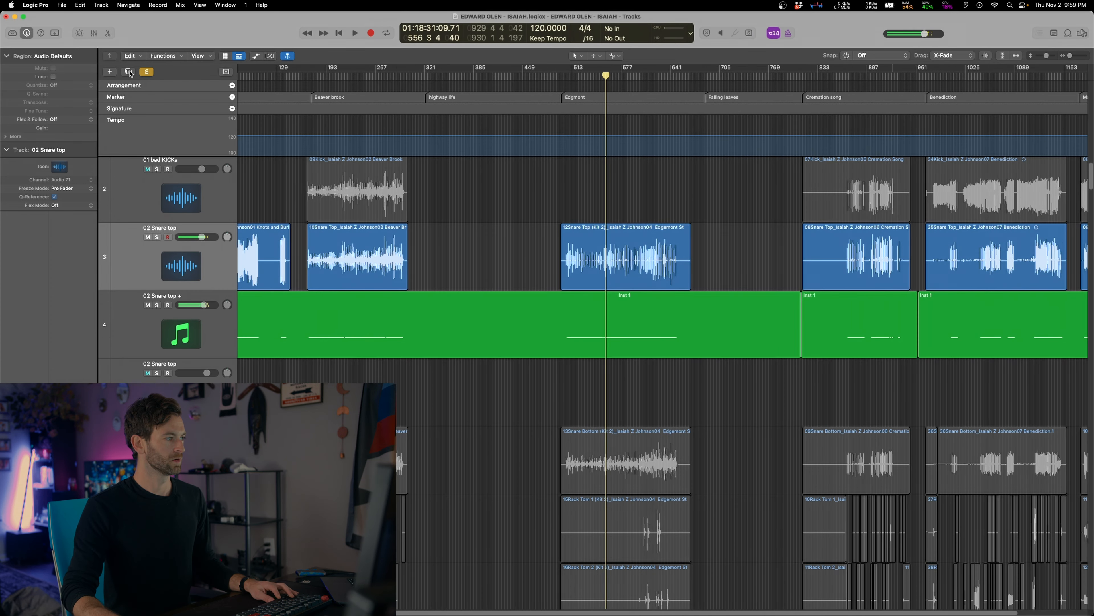
Move the Edgmont snare top region onto its own new 02 Snare top track
{"action": "left_click_drag", "start_coordinate": [637, 279], "coordinate": [636, 348]}
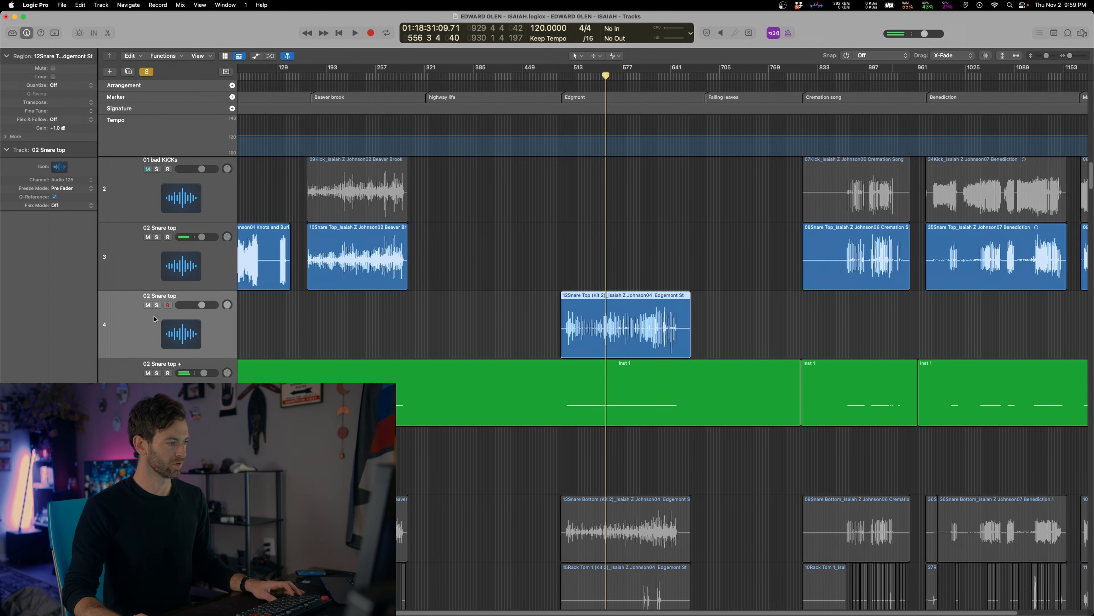
{"action": "key", "text": "s"}
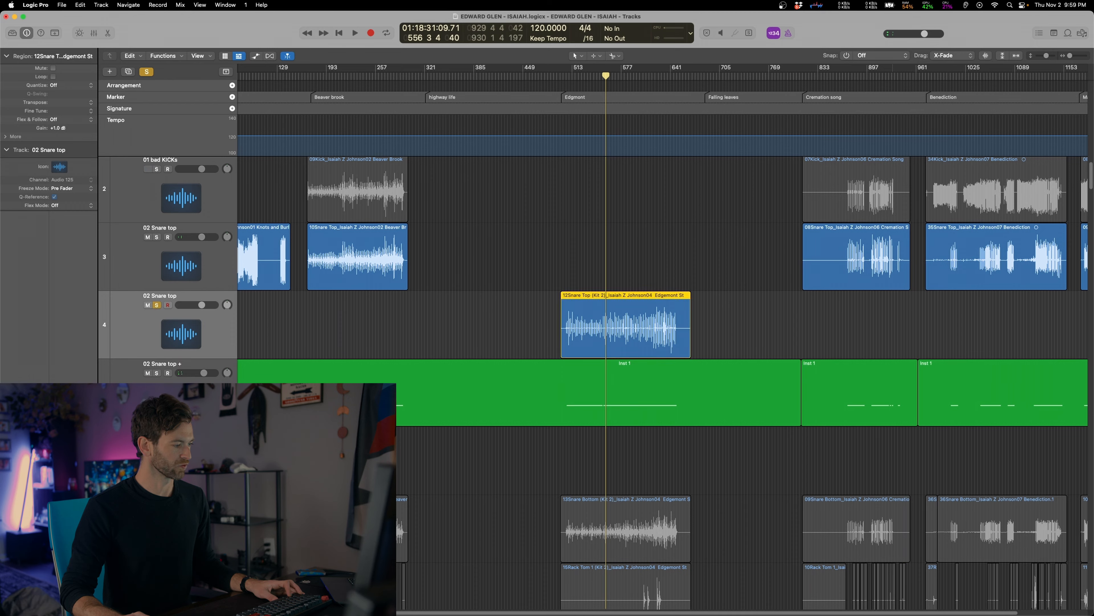
{"action": "key", "text": "s"}
{"action": "scroll", "coordinate": [597, 247], "scroll_direction": "up", "scroll_amount": 5}
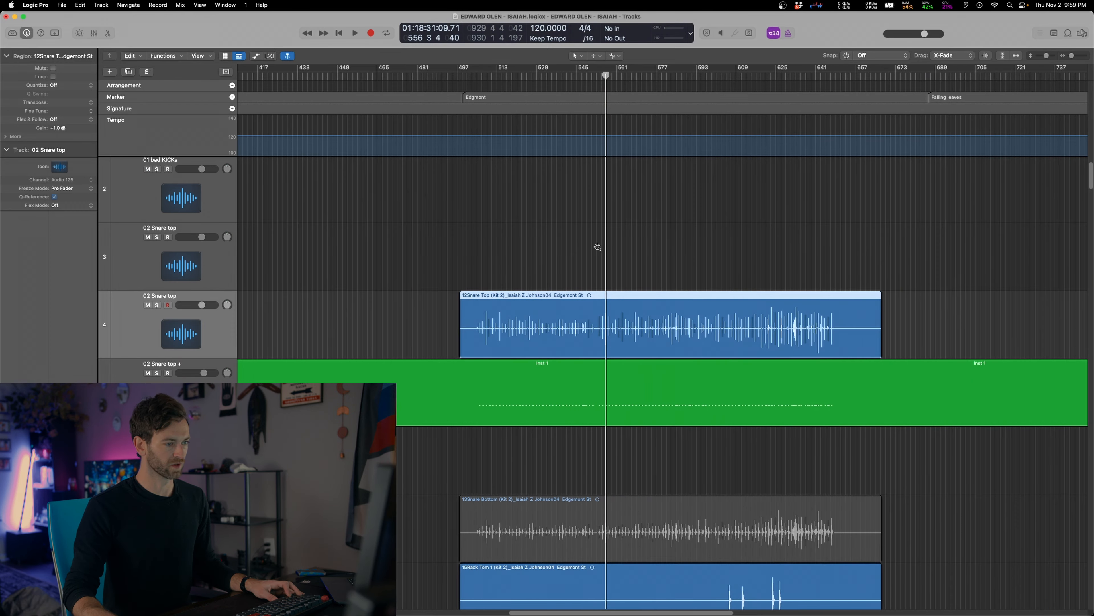
Play the Edgmont snare top soloed and loop the short passage around bar 568
{"action": "left_click", "coordinate": [157, 306]}
{"action": "left_click", "coordinate": [642, 230], "text": "shift"}
{"action": "key", "text": "space"}
{"action": "scroll", "coordinate": [648, 258], "scroll_direction": "up", "scroll_amount": 5}
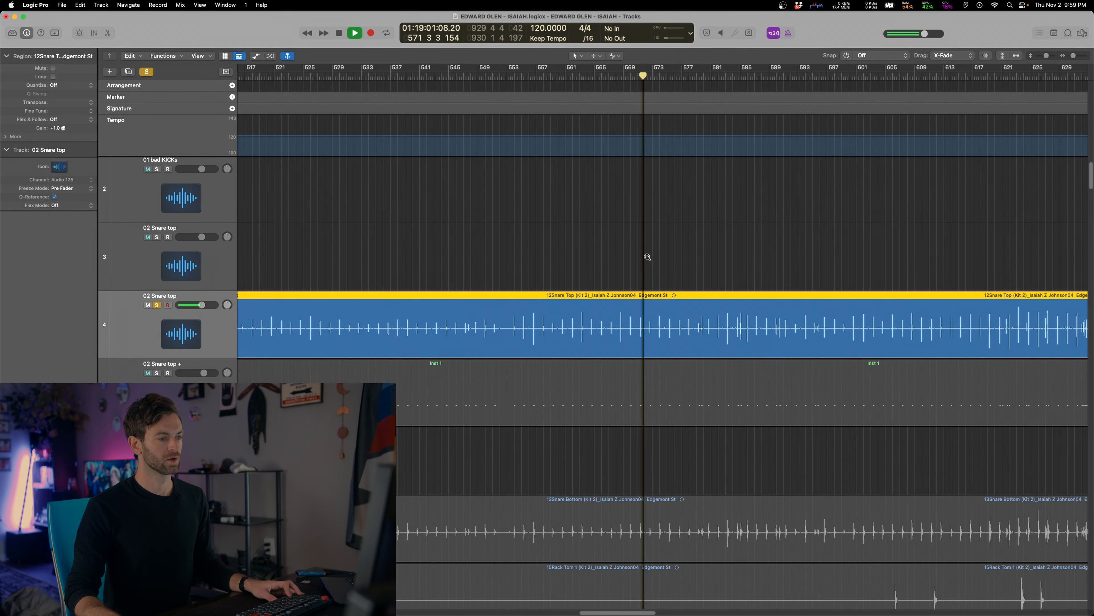
{"action": "scroll", "coordinate": [647, 257], "scroll_direction": "up", "scroll_amount": 10}
{"action": "key", "text": "space"}
{"action": "left_click_drag", "start_coordinate": [524, 71], "coordinate": [606, 73]}
{"action": "key", "text": "space"}
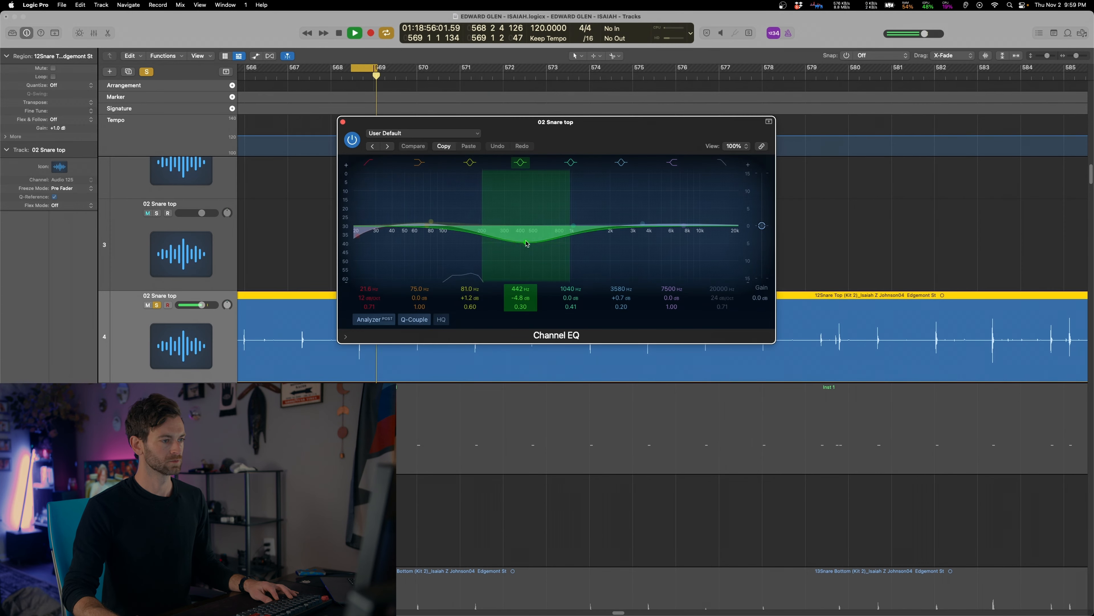
Change the Edgmont snare top's Channel EQ band to a broad +6.4 dB boost at 4260 Hz and unsolo the track
{"action": "left_click_drag", "start_coordinate": [527, 240], "coordinate": [652, 194]}
{"action": "left_click", "coordinate": [156, 305]}
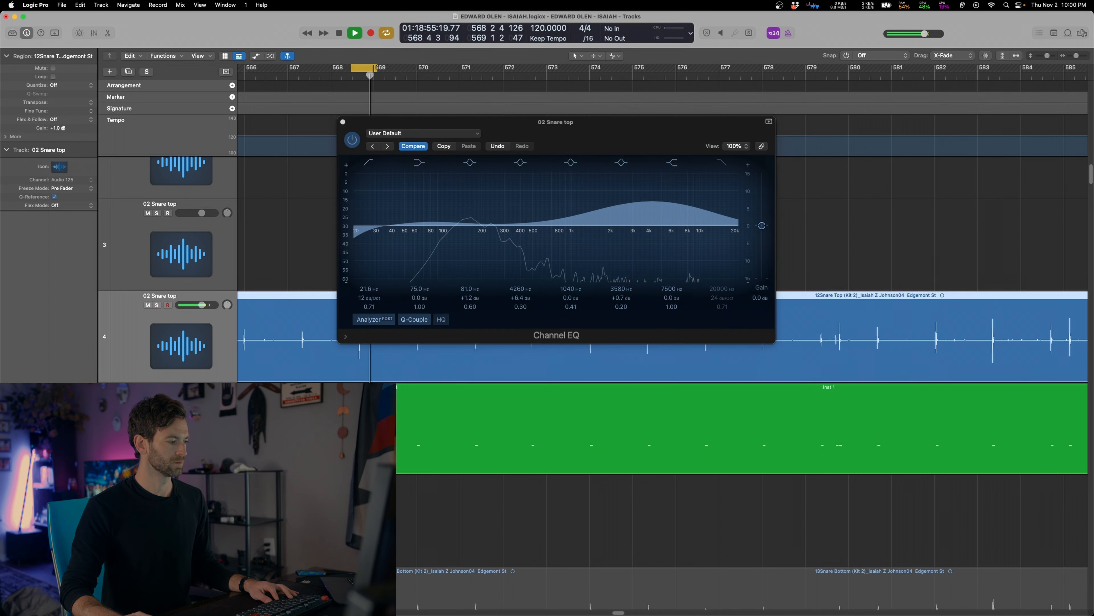
{"action": "left_click", "coordinate": [343, 122]}
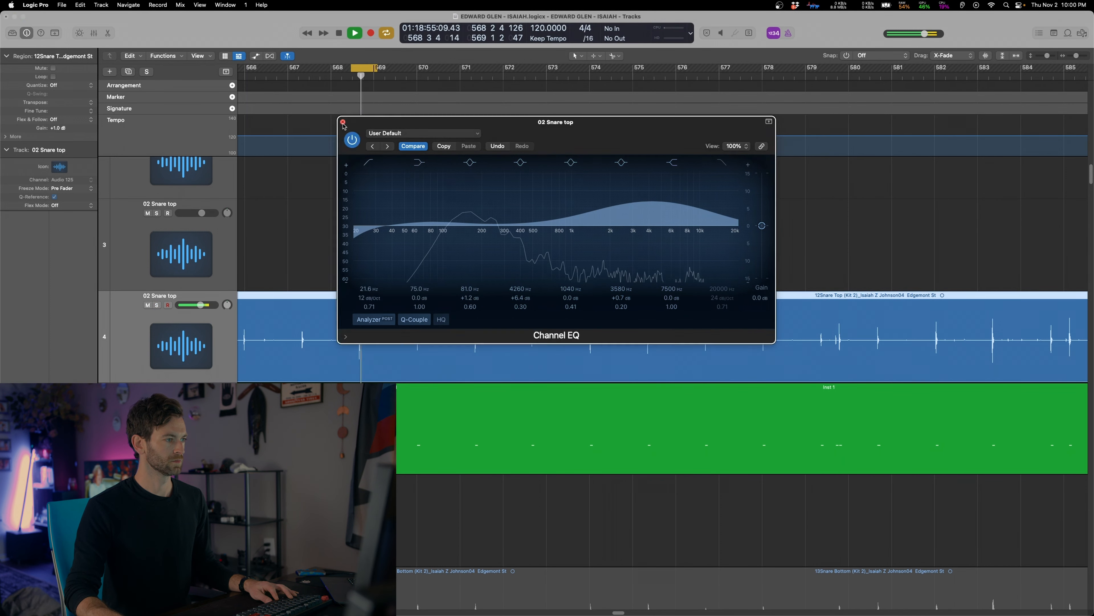
{"action": "key", "text": "space"}
Play Edgmont with the full drum kit and review the drum regions across the neighbouring songs
{"action": "scroll", "coordinate": [456, 237], "scroll_direction": "down", "scroll_amount": 10}
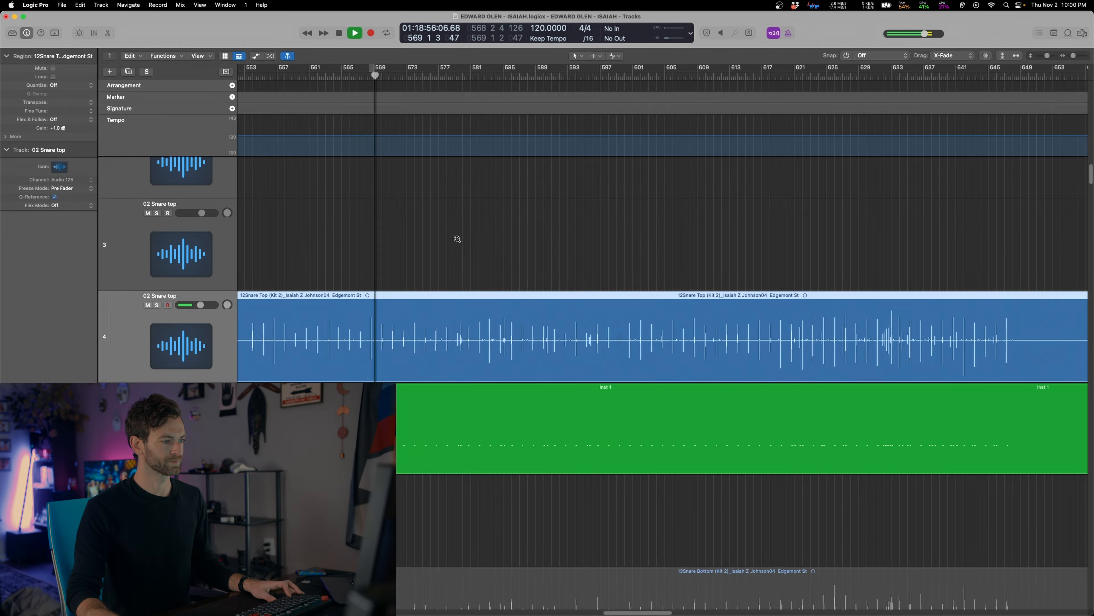
{"action": "key", "text": "super+Left"}
{"action": "key", "text": "super+Left"}
{"action": "key", "text": "super+Left"}
{"action": "key", "text": "super+Up"}
{"action": "key", "text": "super+Up"}
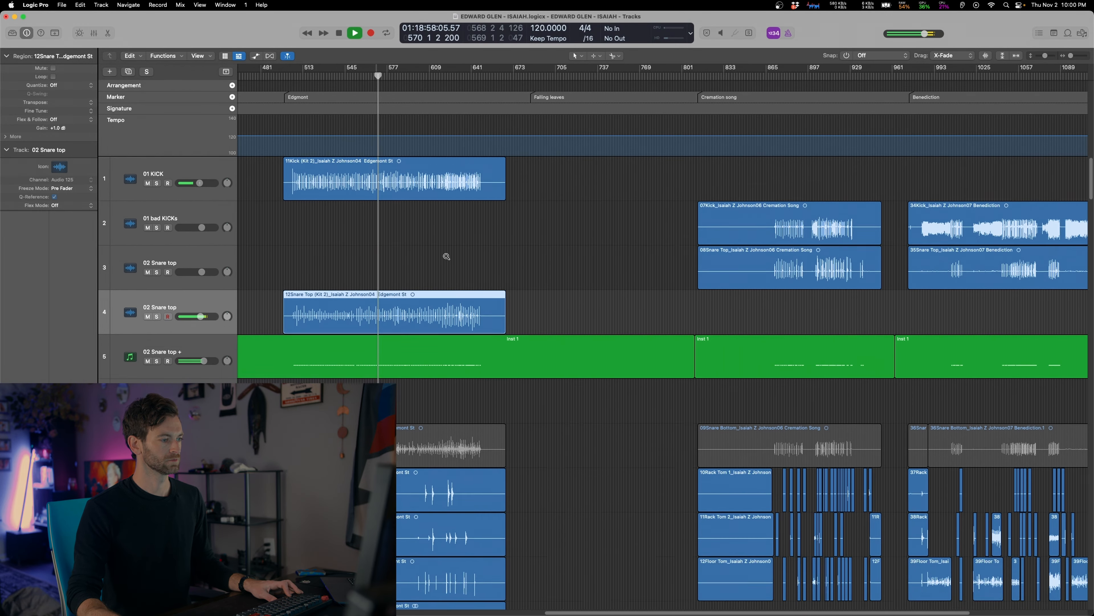
{"action": "key", "text": "super+Left"}
{"action": "key", "text": "super+Left"}
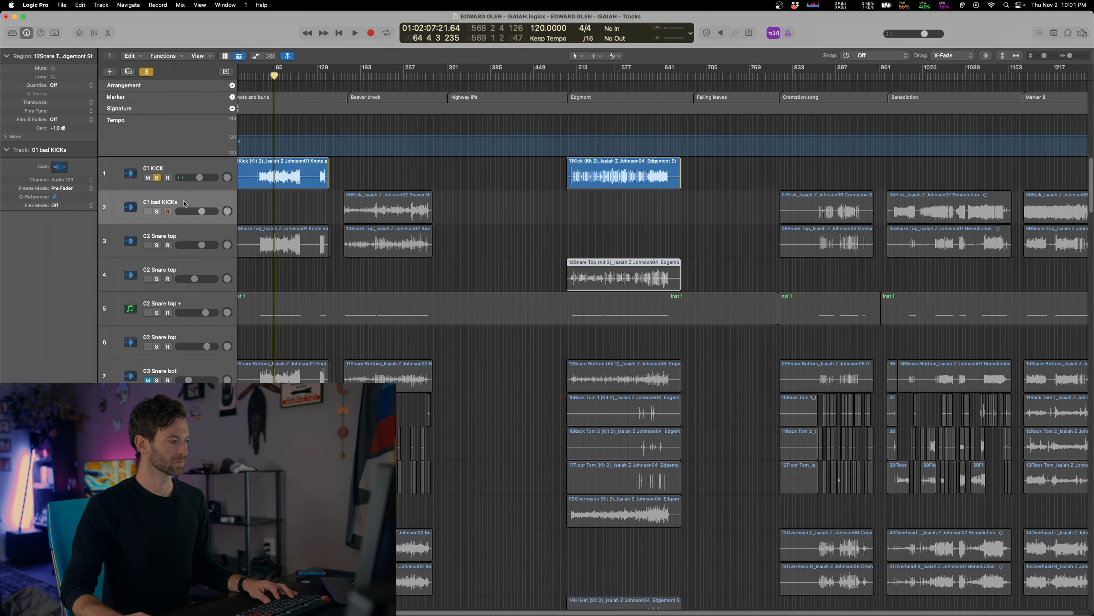
{"action": "scroll", "coordinate": [374, 232], "scroll_direction": "down", "scroll_amount": 2}
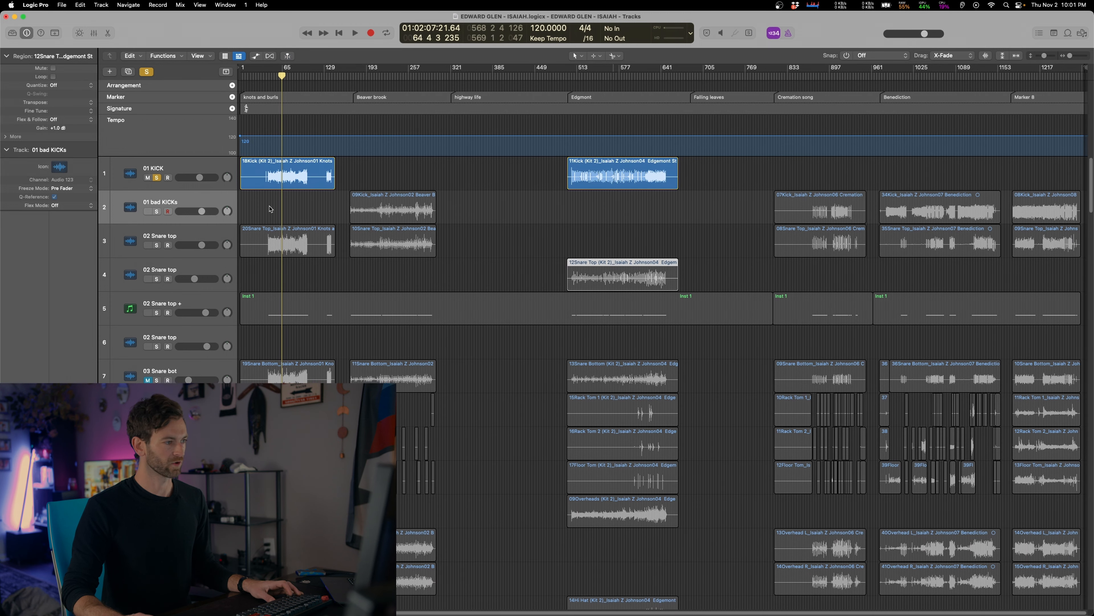
Check the 01 KICK track's bus routing, unsolo it and play knots and burls with the full drum kit
{"action": "left_click", "coordinate": [176, 169]}
{"action": "left_click", "coordinate": [26, 436]}
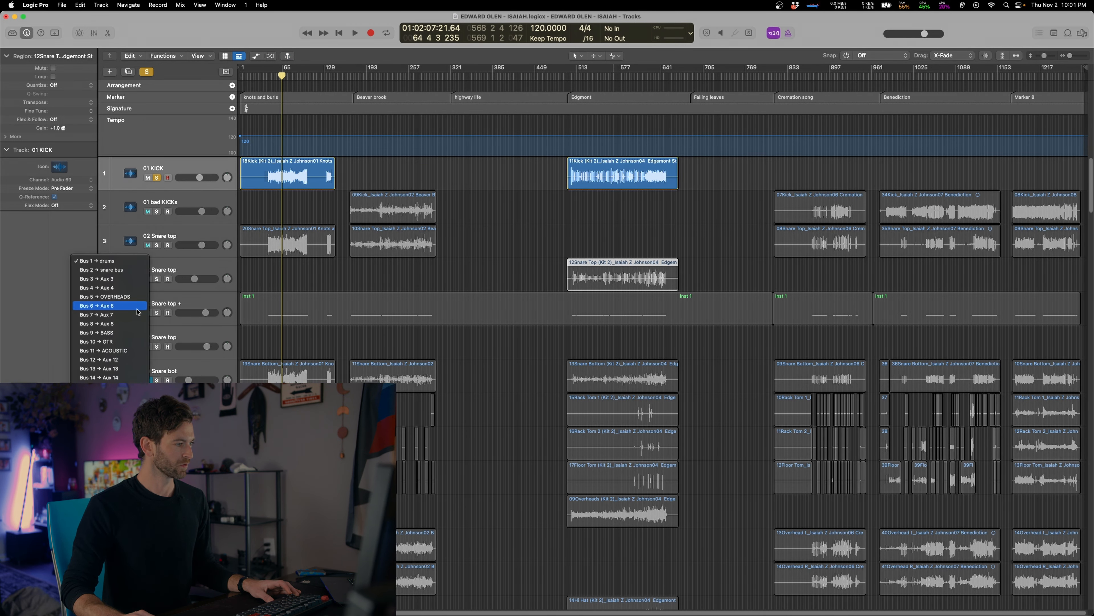
{"action": "left_click", "coordinate": [157, 178]}
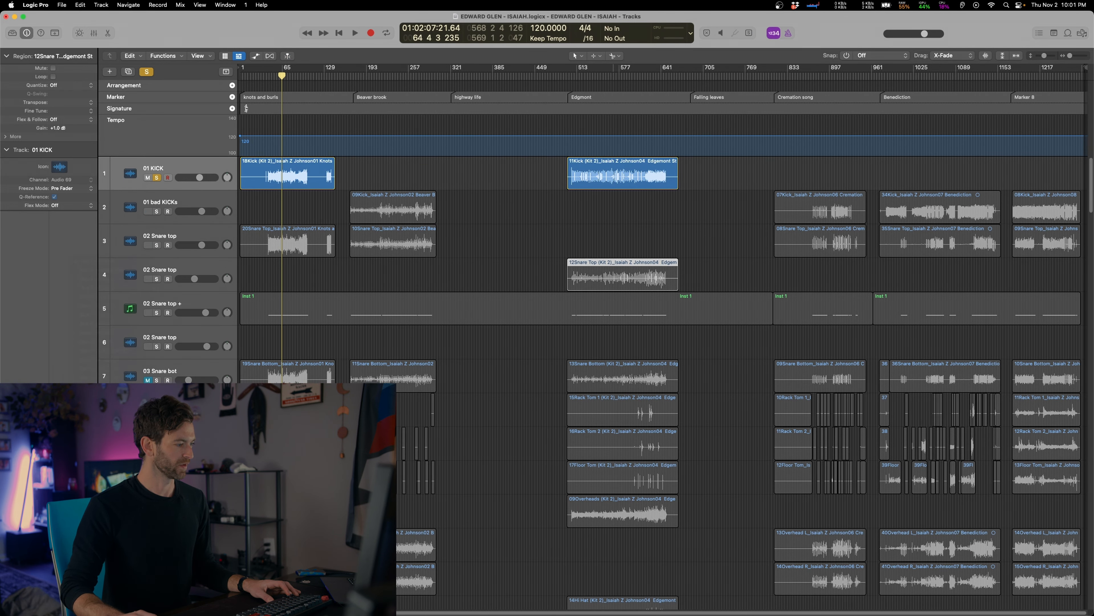
{"action": "left_click", "coordinate": [156, 177]}
{"action": "key", "text": "space"}
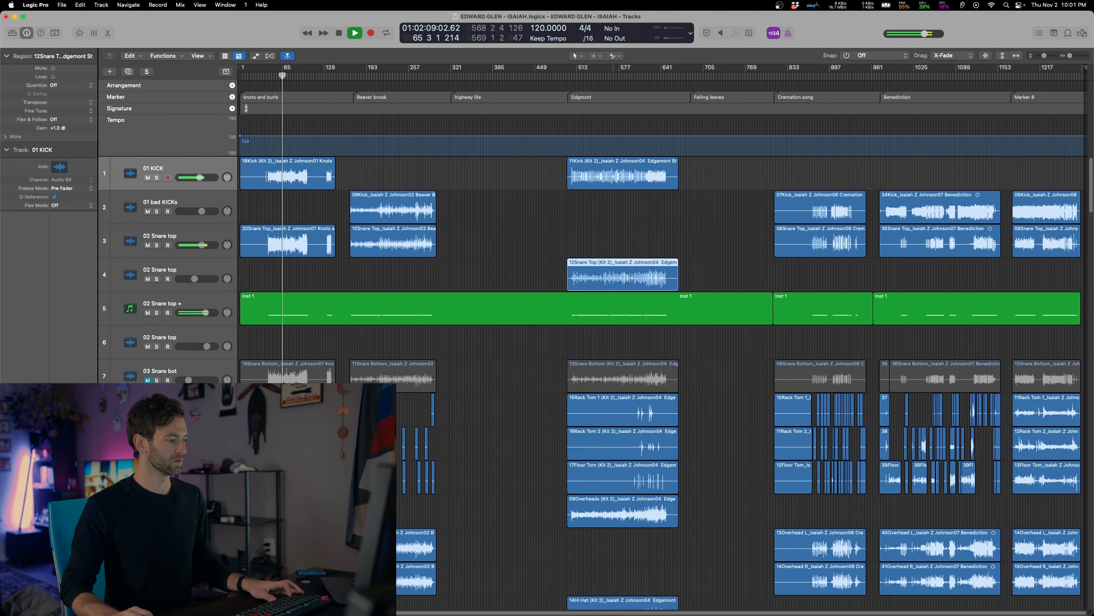
Solo the 01 KICK track and set its Drum Leveler to a -2.2 dB target level and a -22 dB gate range
{"action": "key", "text": "s"}
{"action": "key", "text": "z"}
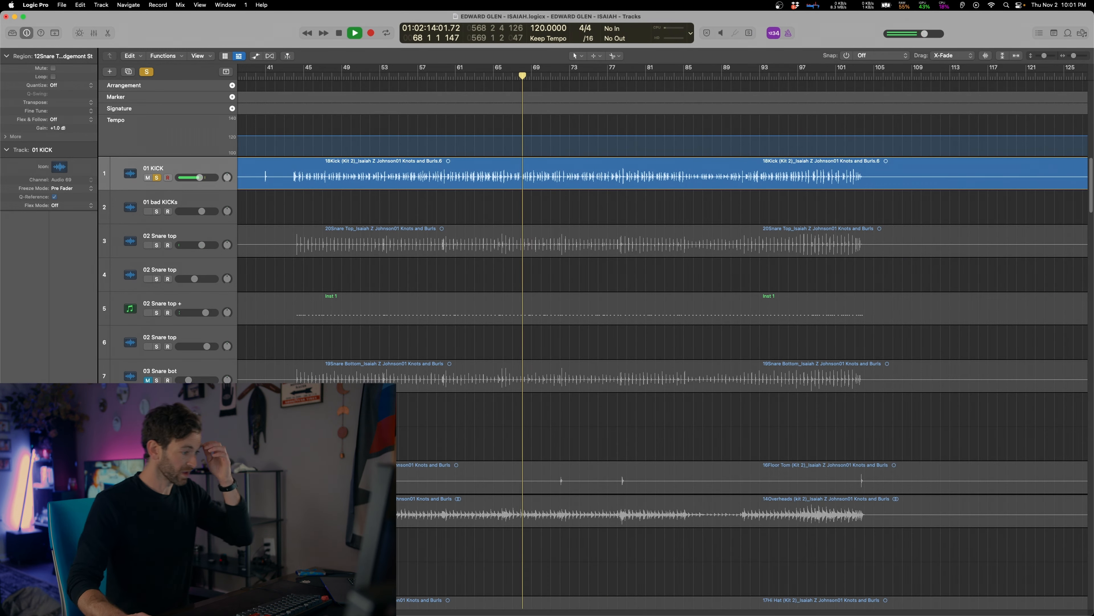
{"action": "key", "text": "v"}
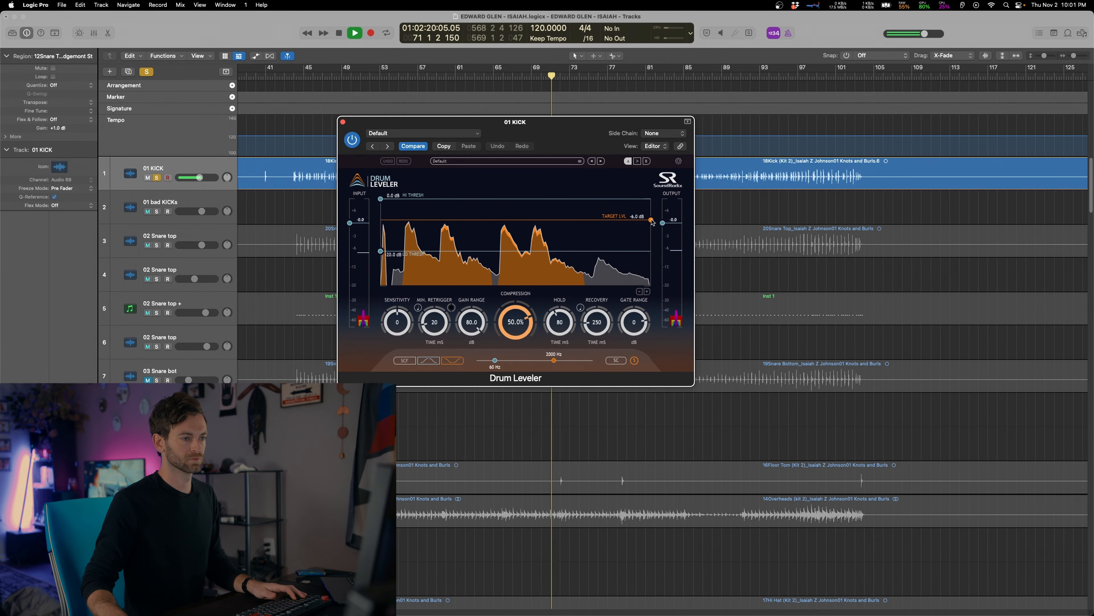
{"action": "left_click_drag", "start_coordinate": [651, 219], "coordinate": [651, 207]}
{"action": "left_click_drag", "start_coordinate": [634, 324], "coordinate": [633, 343]}
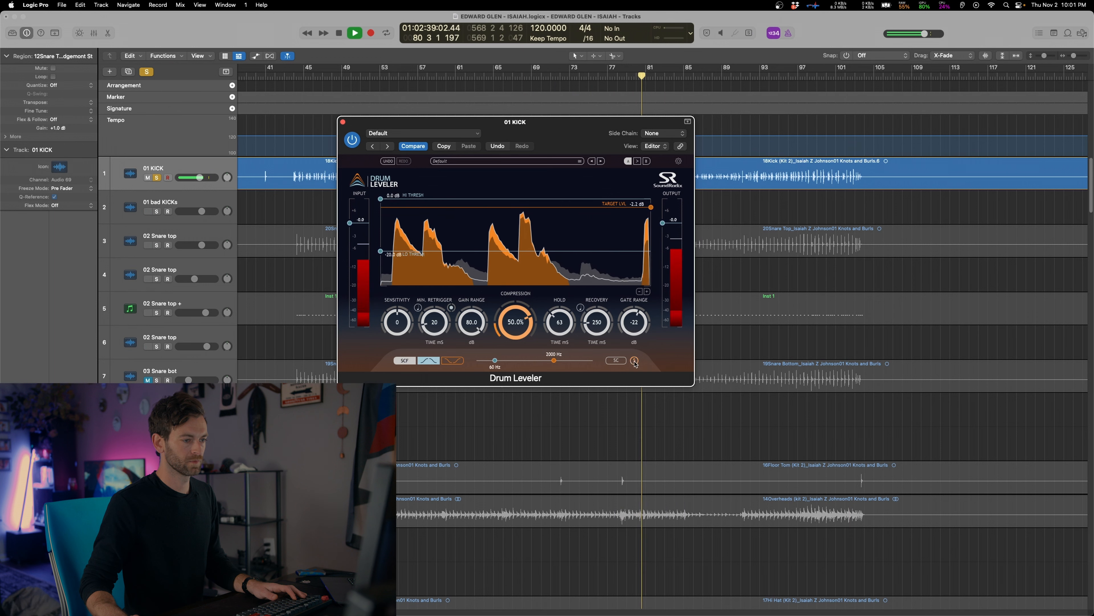
Set the kick's Drum Leveler sidechain filter to 31–509 Hz, with 50 ms hold, 250 ms recovery and a -14 dB gate range
{"action": "left_click", "coordinate": [634, 361]}
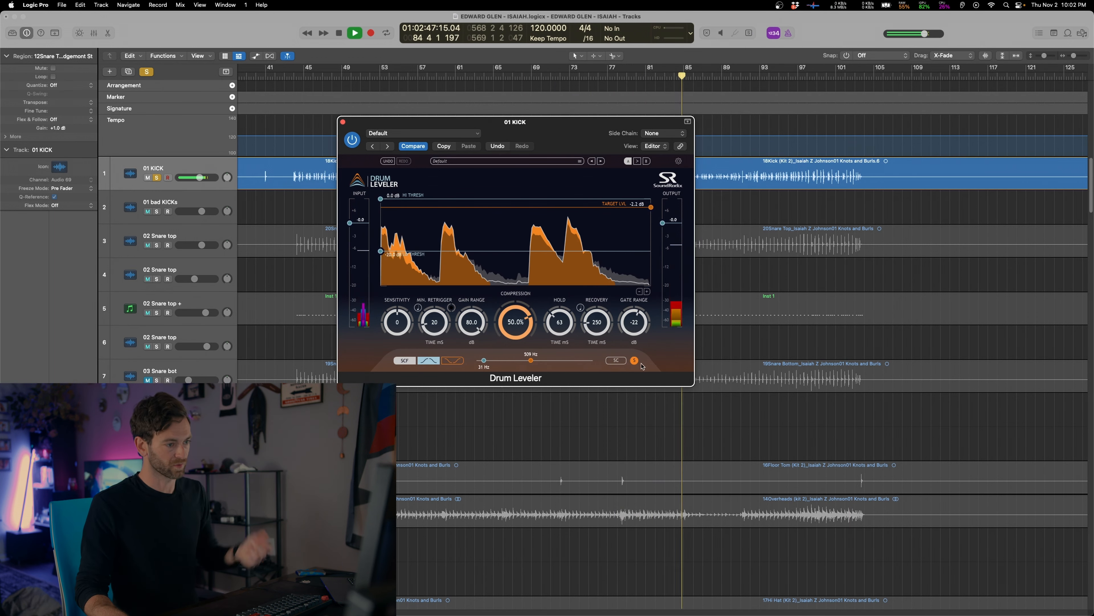
{"action": "left_click_drag", "start_coordinate": [571, 127], "coordinate": [566, 128]}
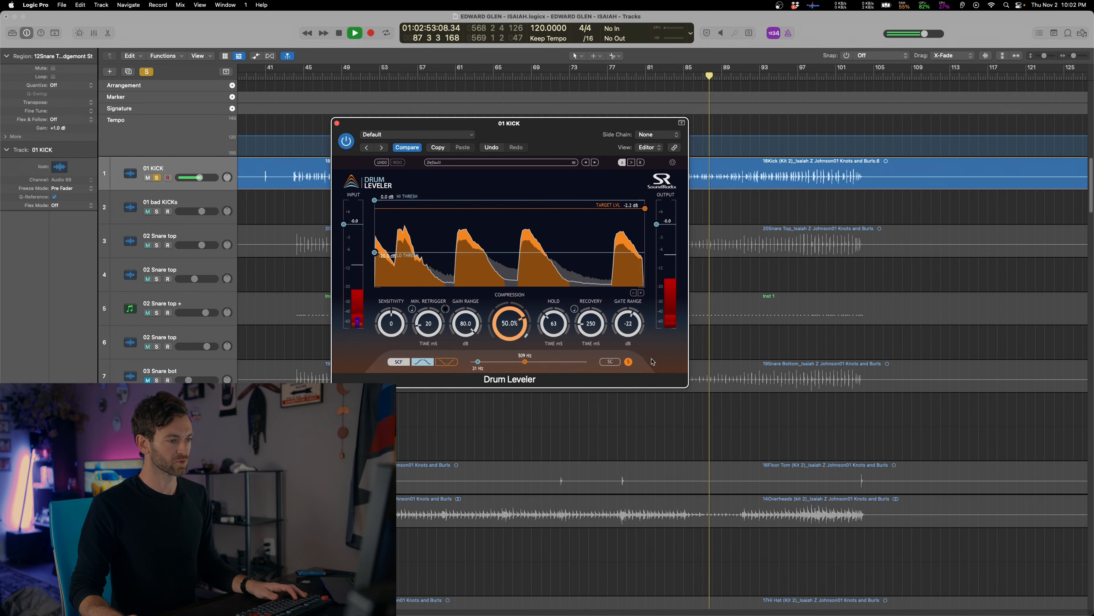
{"action": "left_click", "coordinate": [395, 364]}
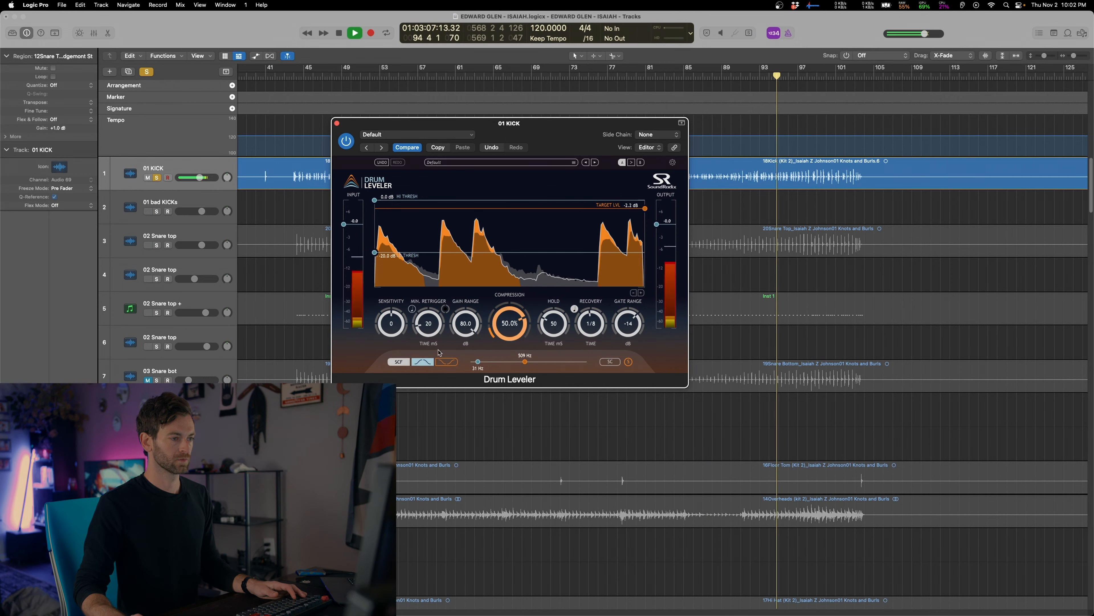
{"action": "left_click", "coordinate": [574, 309]}
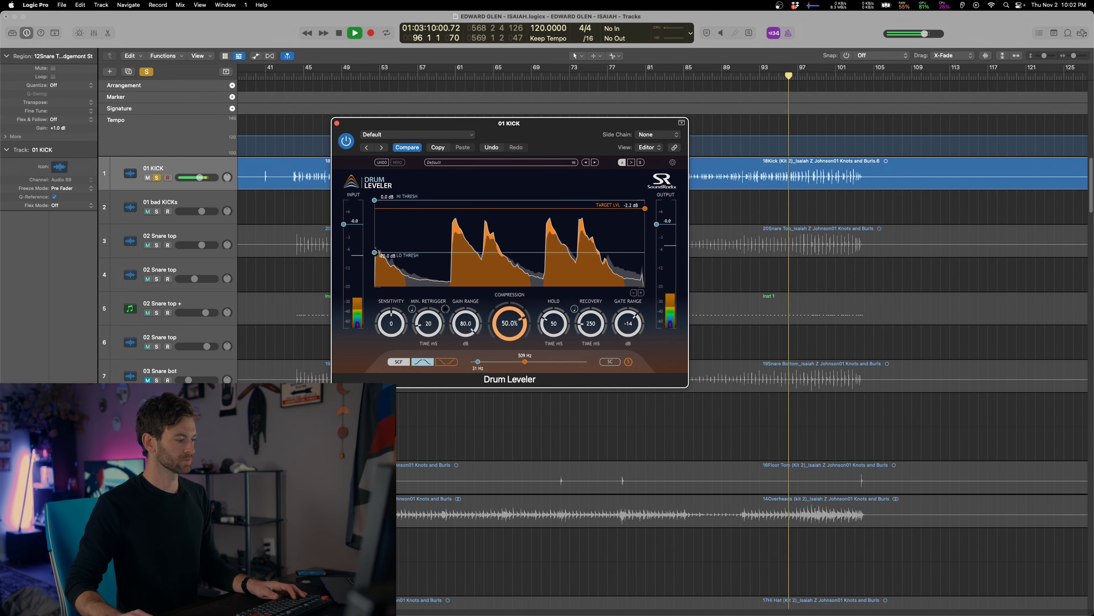
{"action": "left_click", "coordinate": [81, 597]}
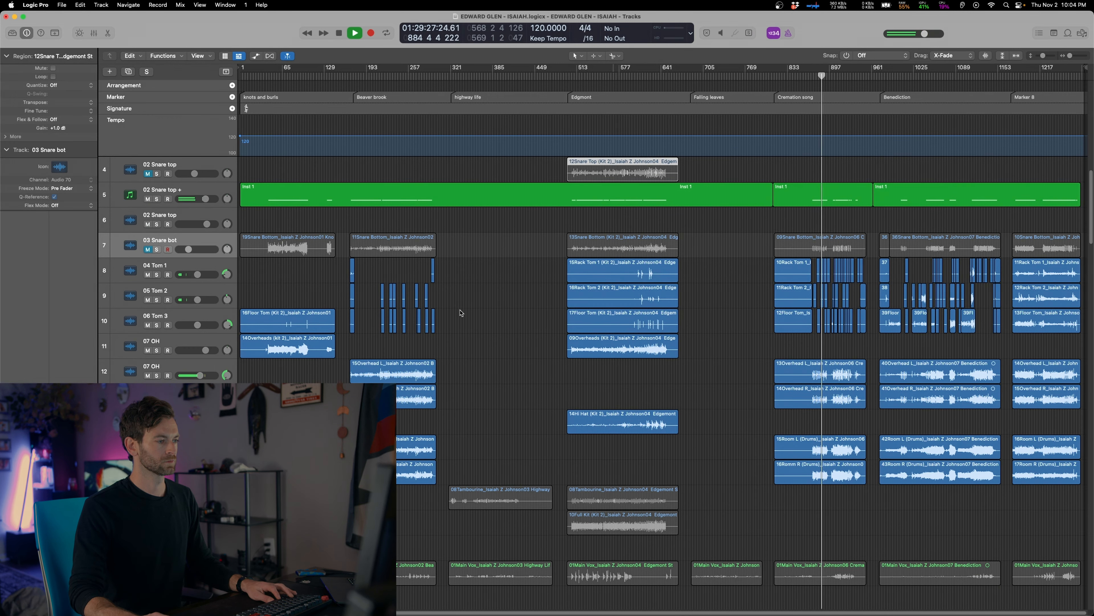
Stop playback and review the drum tracks across all songs, picking out 01 KICK and 02 Snare top +
{"action": "key", "text": "space"}
{"action": "left_click", "coordinate": [496, 306]}
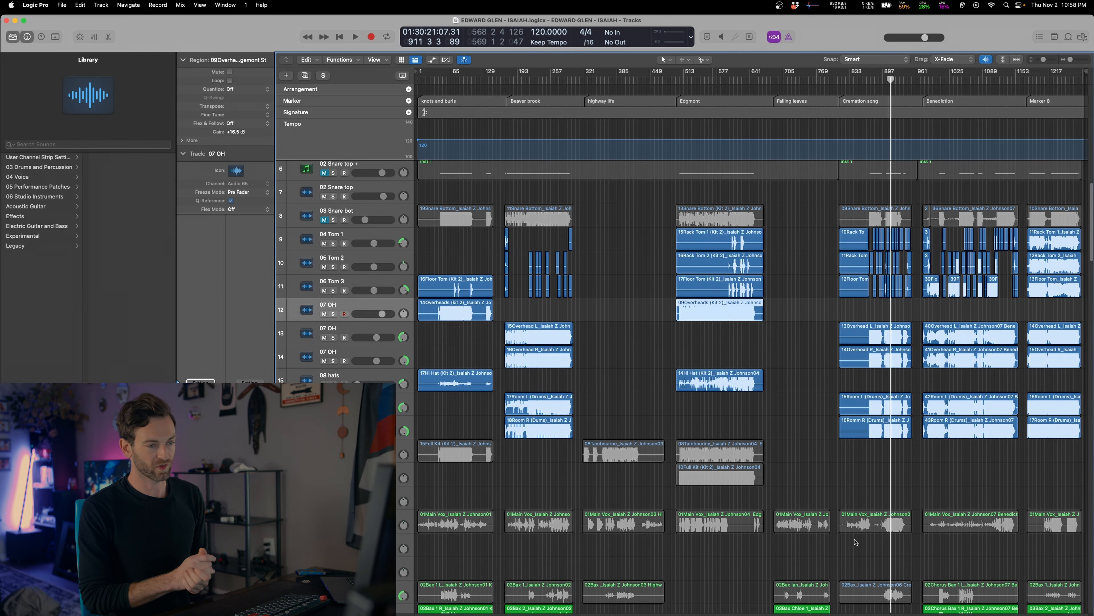
{"action": "key", "text": "super+Up"}
{"action": "key", "text": "super+Up"}
{"action": "key", "text": "super+Down"}
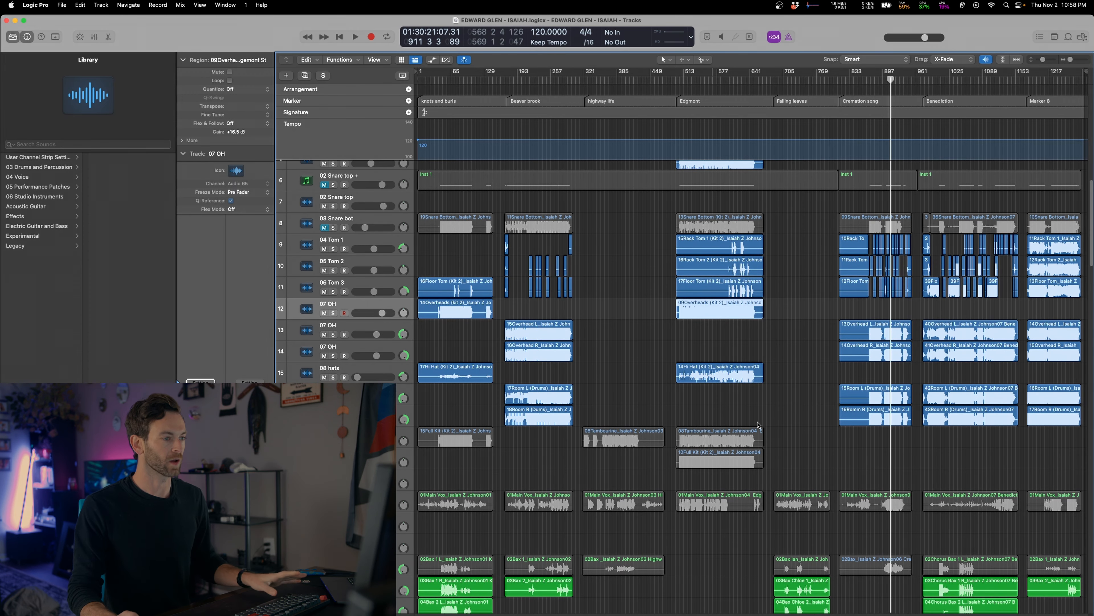
{"action": "scroll", "coordinate": [598, 394], "scroll_direction": "up", "scroll_amount": 5}
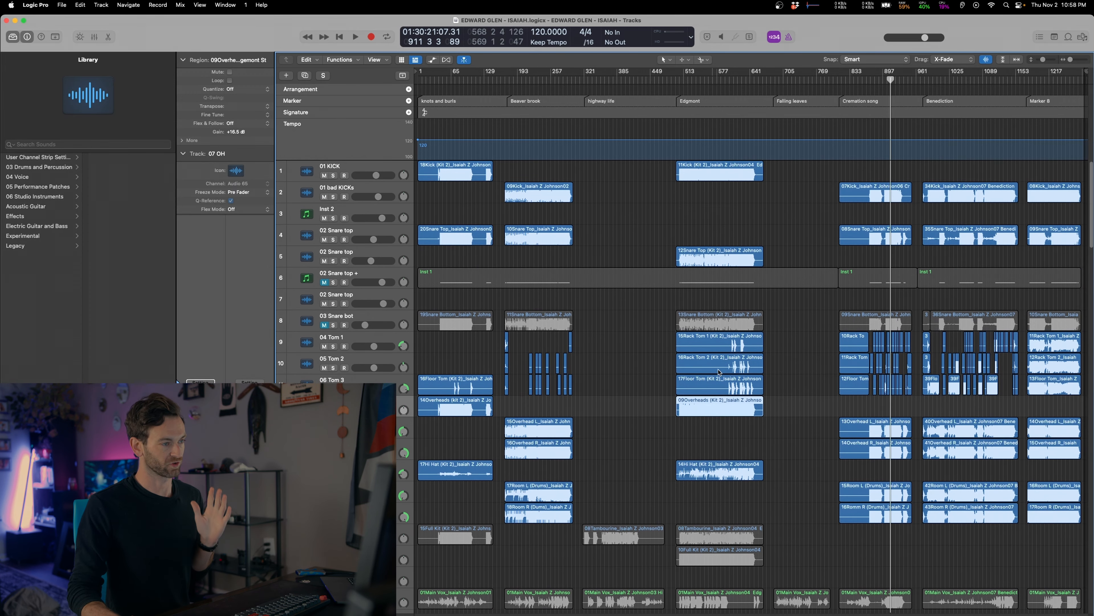
{"action": "left_click", "coordinate": [346, 169]}
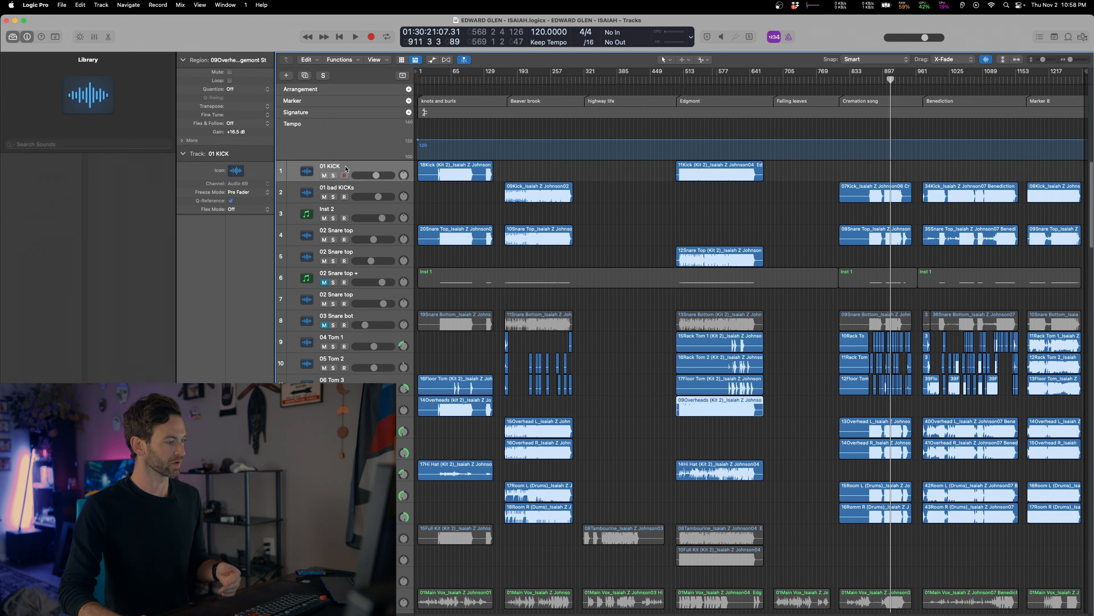
{"action": "left_click", "coordinate": [347, 279]}
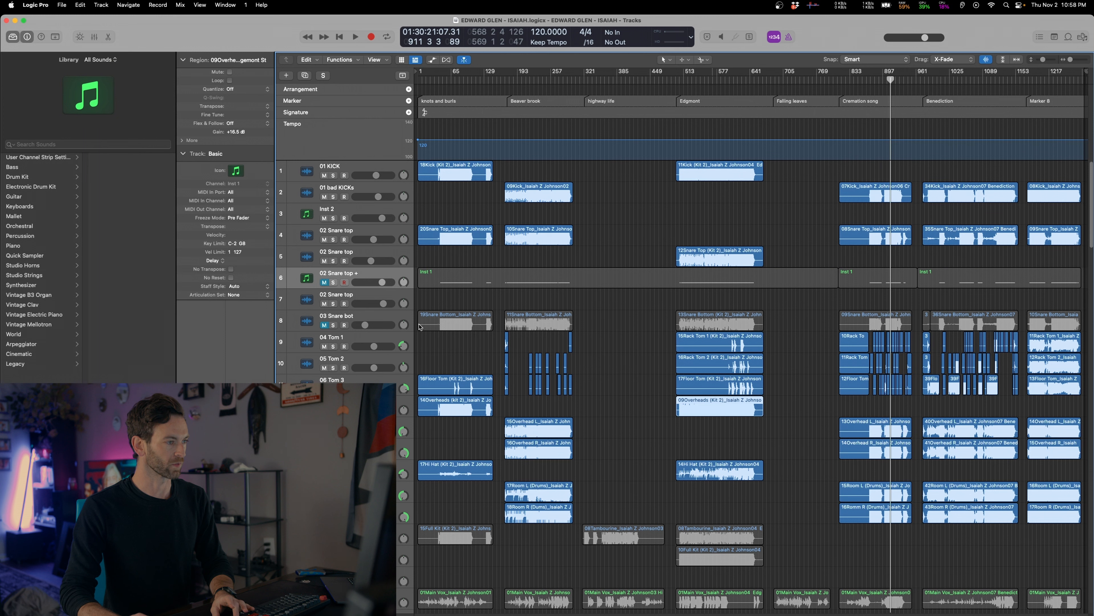
Set Trigger 2 on the 01 KICK track to 0% mix and 37 ms retrigger, adjusting sensitivity and detail while playing knots and burls
{"action": "left_click", "coordinate": [360, 170]}
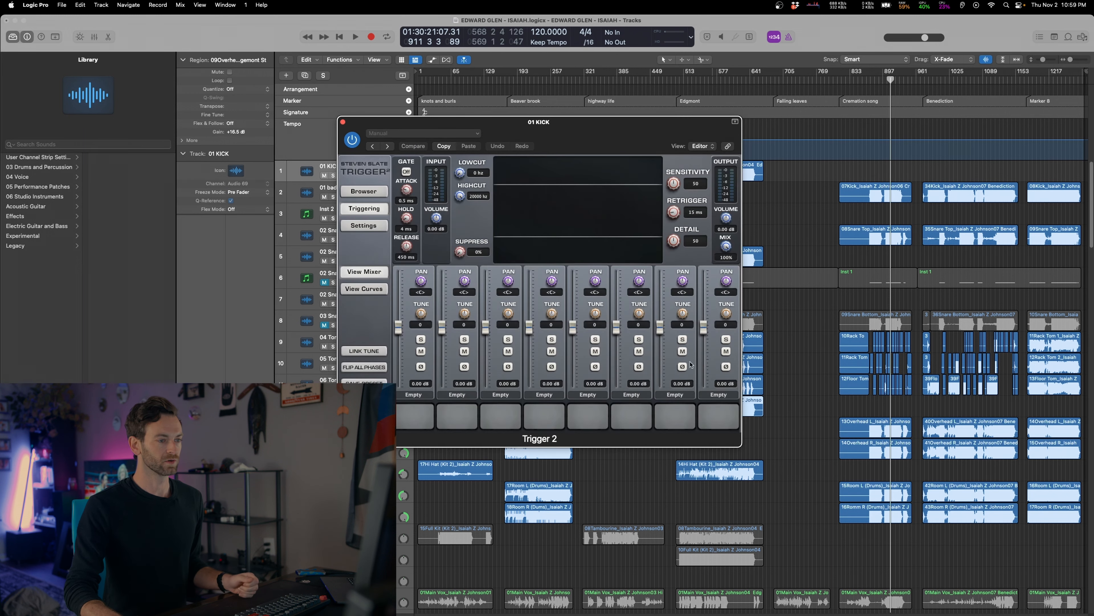
{"action": "left_click_drag", "start_coordinate": [727, 249], "coordinate": [726, 302]}
{"action": "left_click_drag", "start_coordinate": [597, 141], "coordinate": [589, 328]}
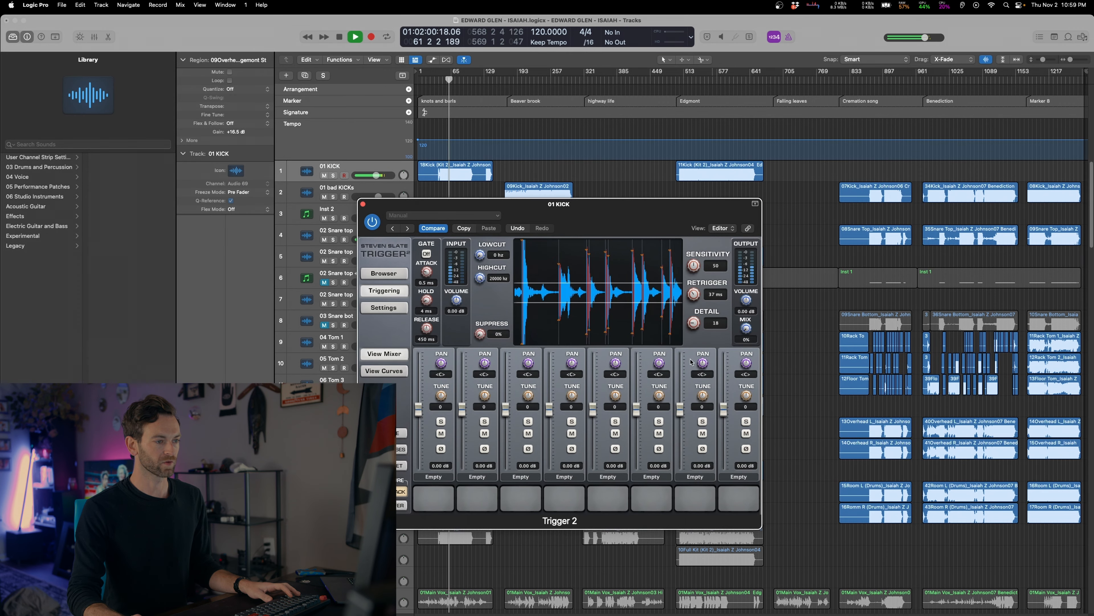
{"action": "left_click_drag", "start_coordinate": [693, 266], "coordinate": [693, 261]}
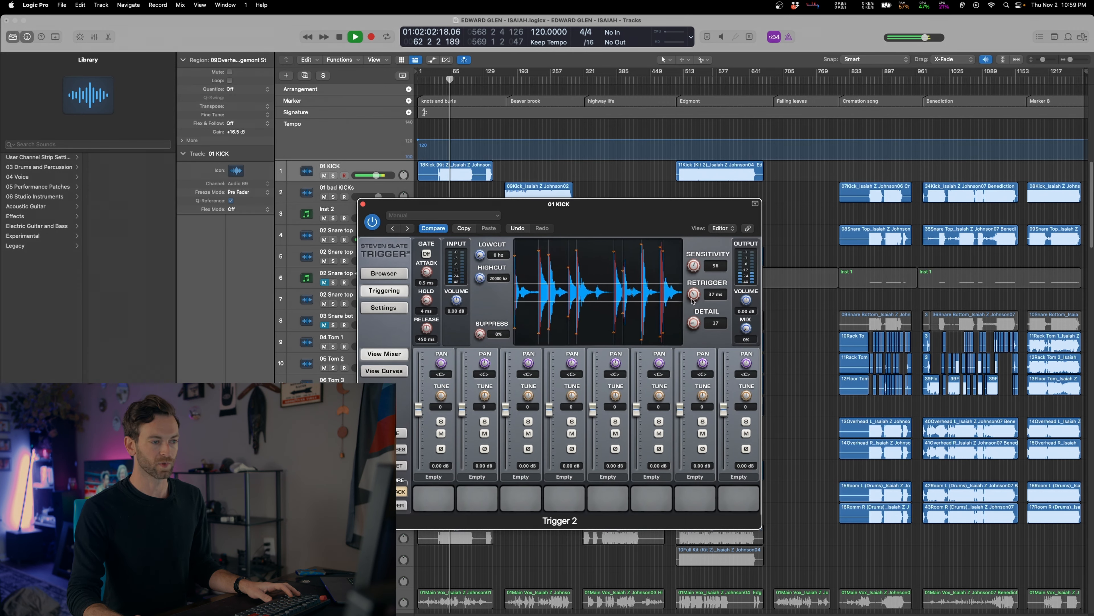
{"action": "left_click_drag", "start_coordinate": [692, 324], "coordinate": [692, 327]}
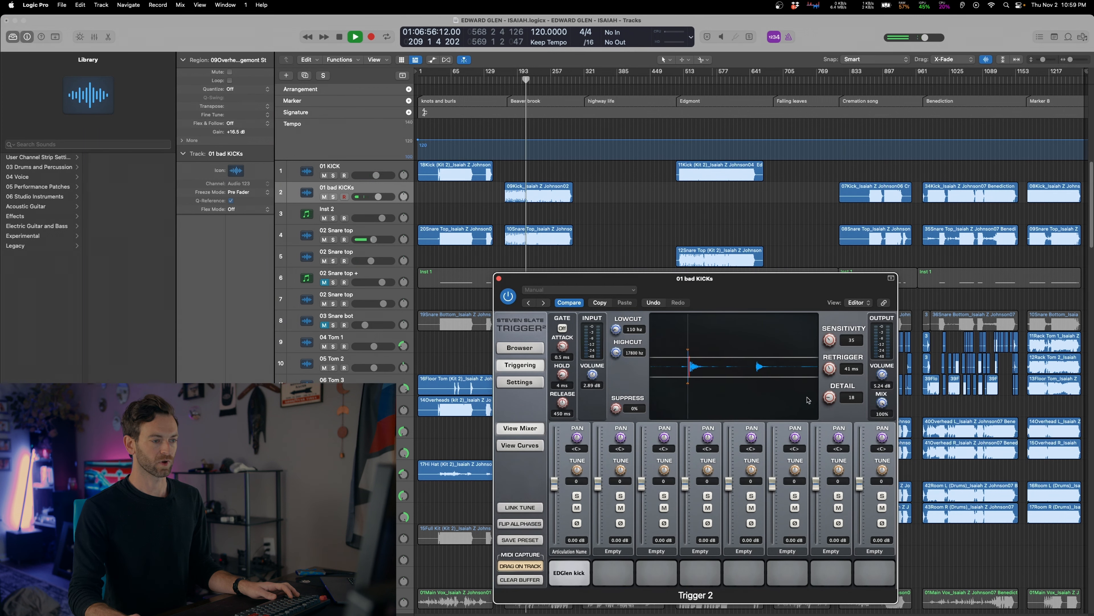
Set Trigger 2 on 01 bad KICKs to 2.95 dB input volume and detail 21, stop Beaver brook and pick the 03 Snare bot track
{"action": "left_click_drag", "start_coordinate": [591, 378], "coordinate": [590, 377]}
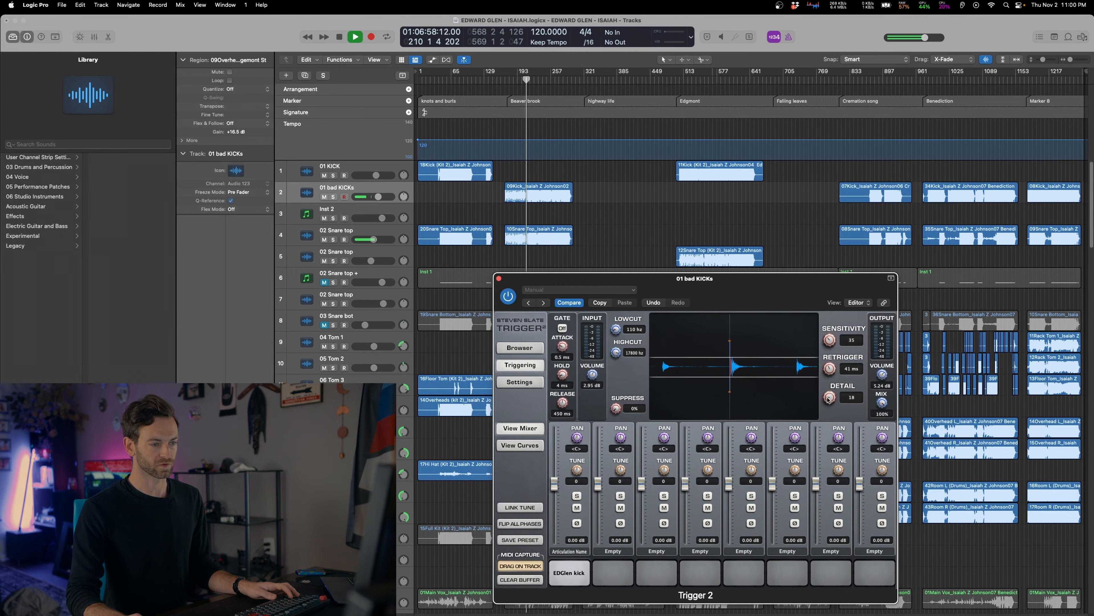
{"action": "left_click_drag", "start_coordinate": [829, 397], "coordinate": [829, 395]}
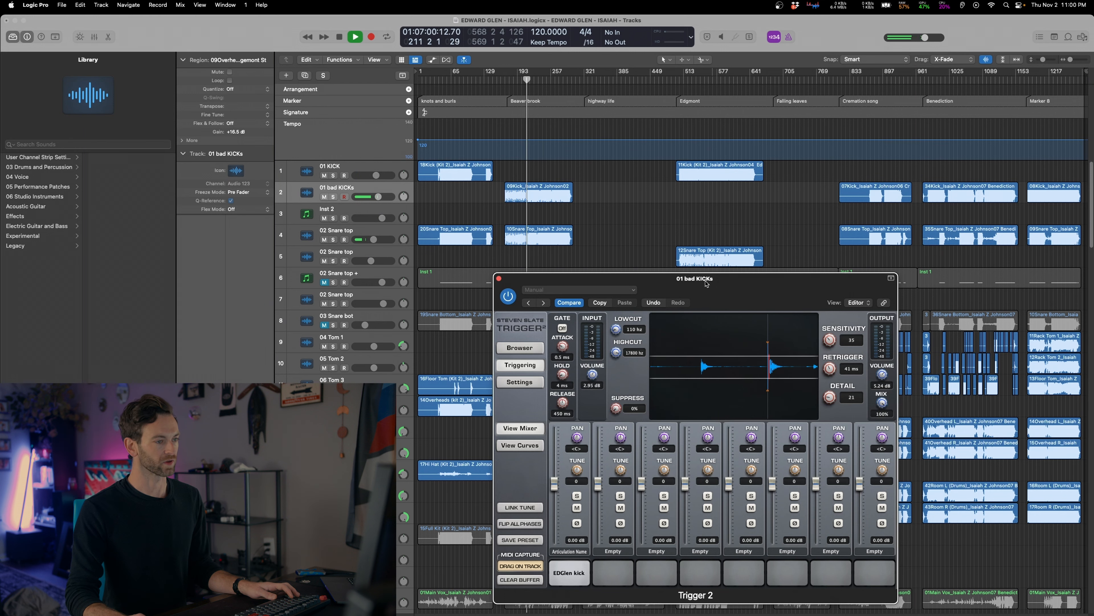
{"action": "key", "text": "space"}
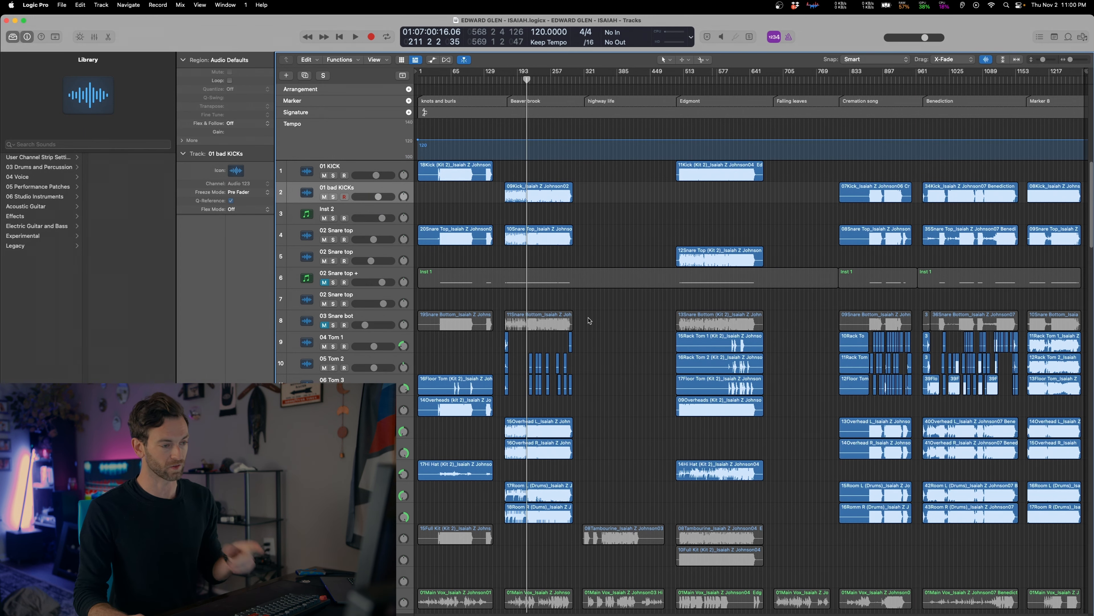
{"action": "left_click", "coordinate": [336, 317]}
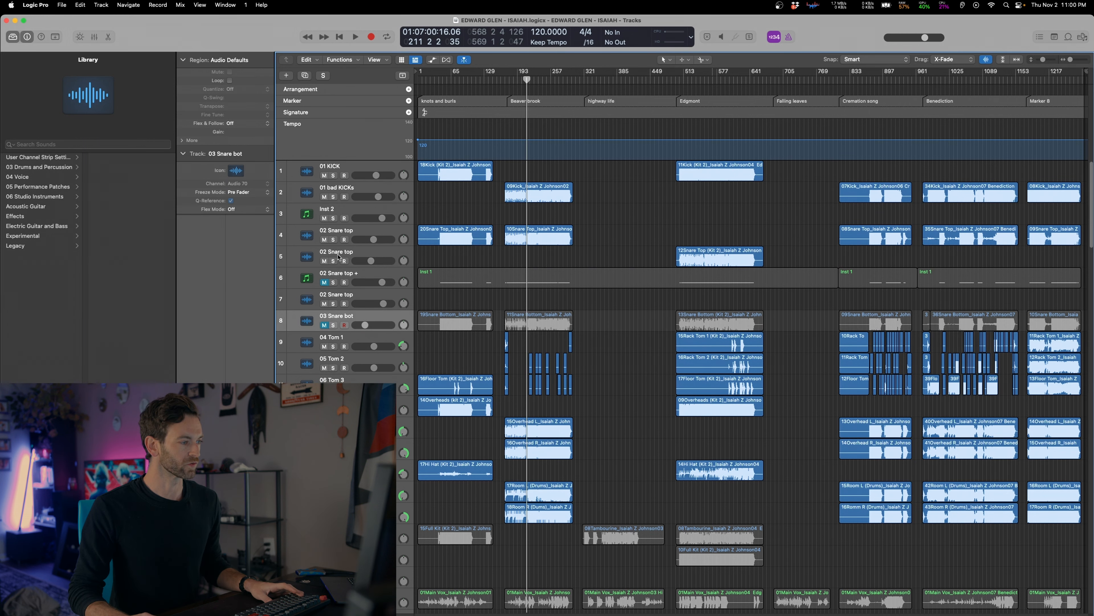
Tune Trigger 2 on both 02 Snare top tracks, lowering the first's detail to 31 and setting the second's input volume to 4.91 dB
{"action": "left_click", "coordinate": [343, 236]}
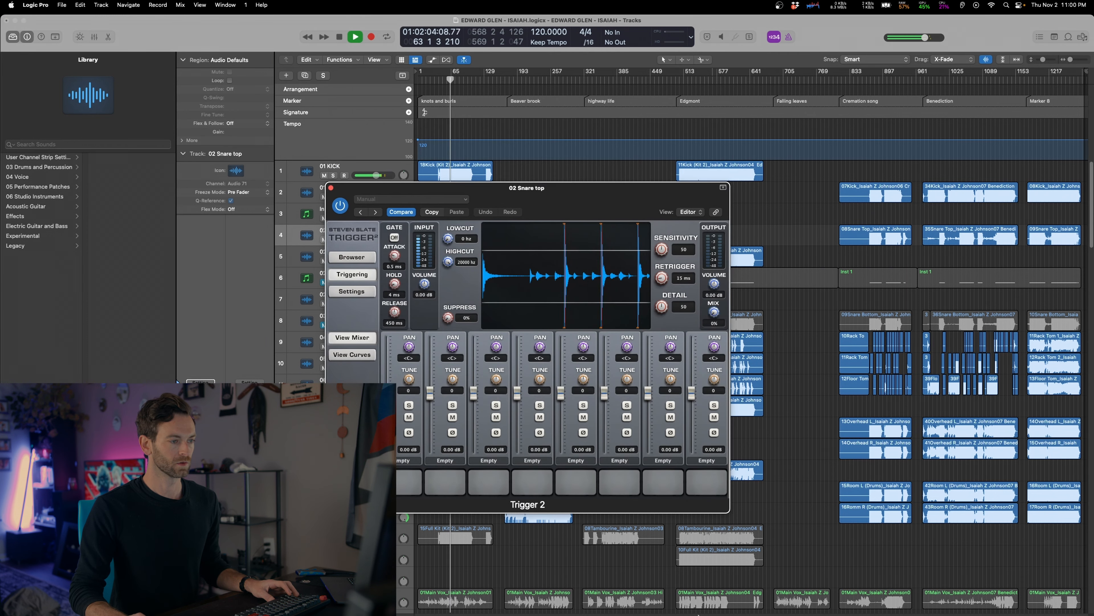
{"action": "left_click_drag", "start_coordinate": [661, 308], "coordinate": [661, 324]}
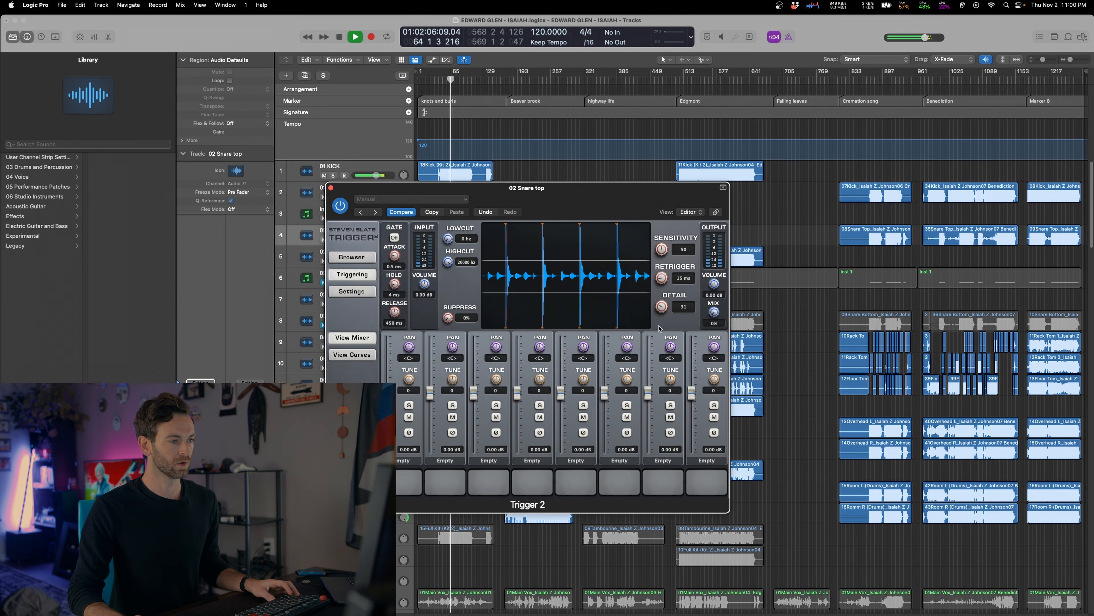
{"action": "left_click_drag", "start_coordinate": [631, 204], "coordinate": [599, 327]}
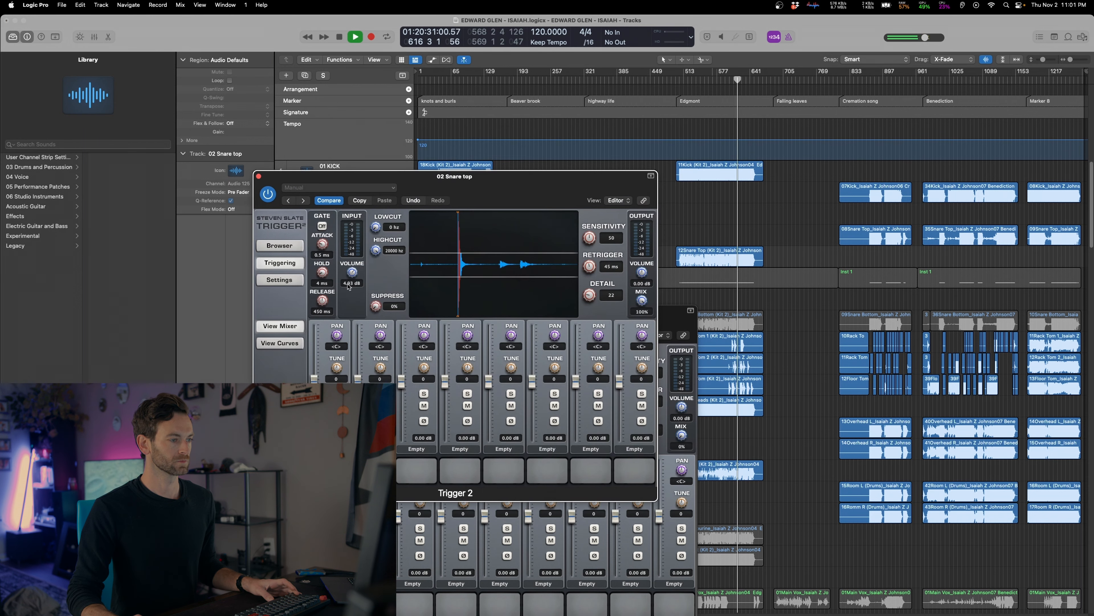
{"action": "key", "text": "space"}
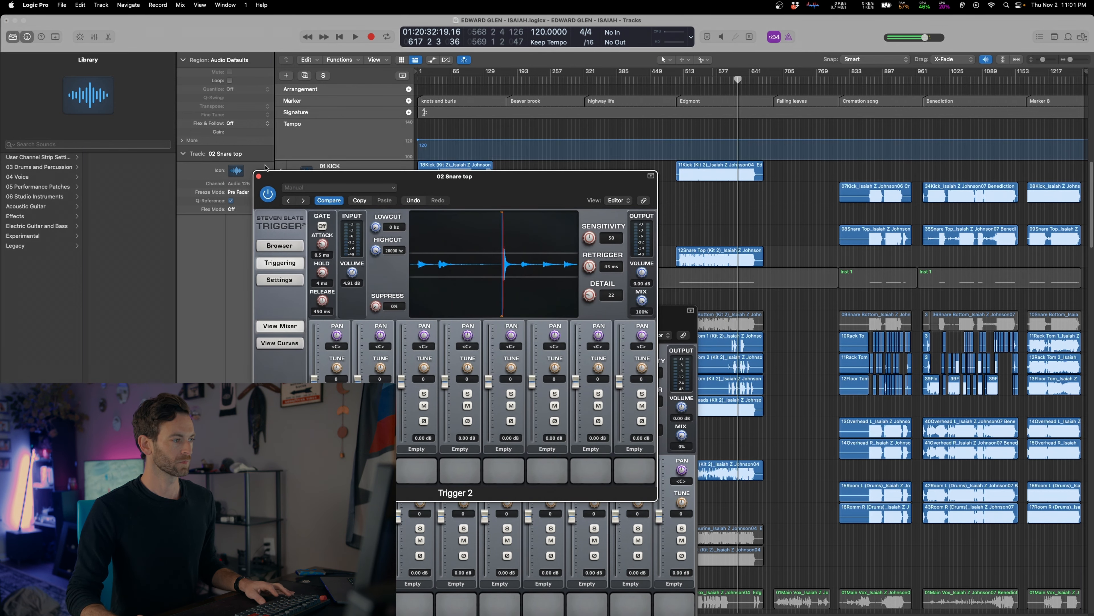
{"action": "key", "text": "v"}
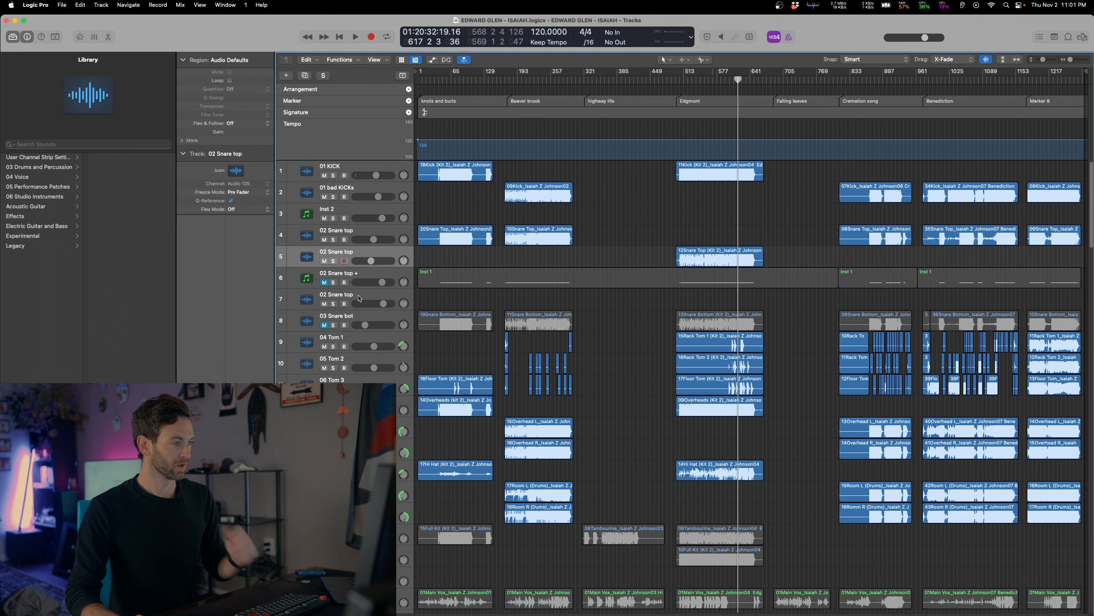
Create one software instrument track below 03 Snare bot, with an empty channel strip and its output routed to Bus 1 (drums)
{"action": "key", "text": "alt+super+n"}
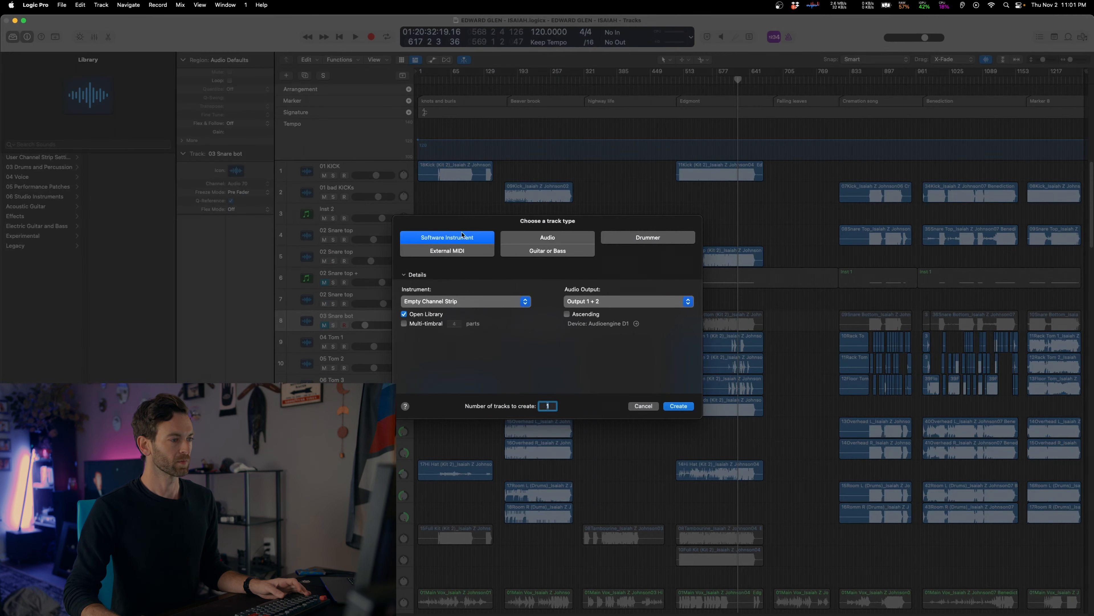
{"action": "left_click", "coordinate": [482, 300]}
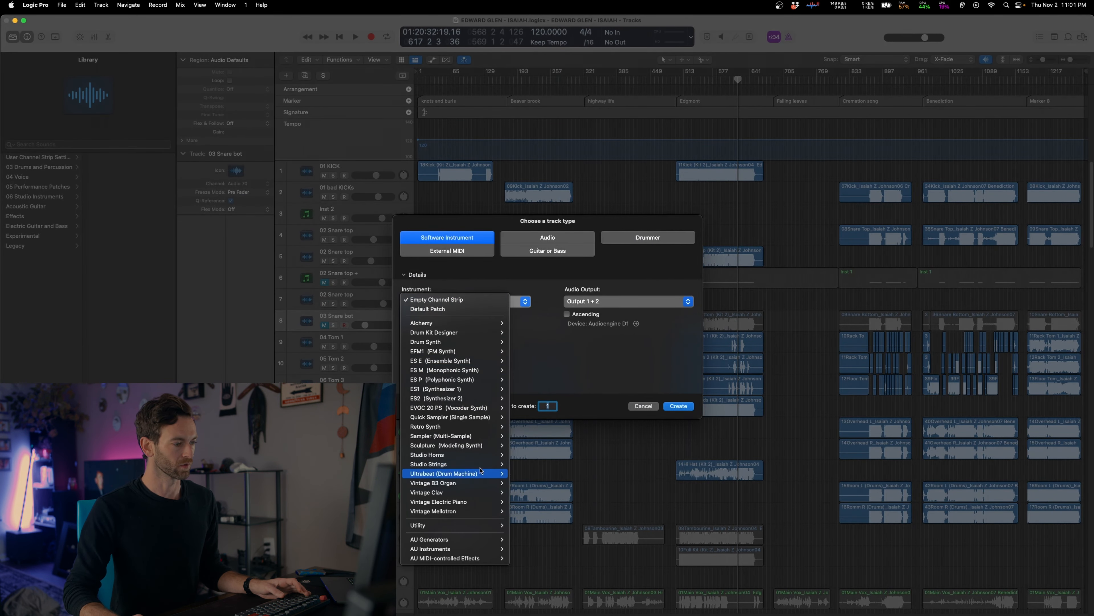
{"action": "left_click", "coordinate": [565, 342]}
{"action": "left_click", "coordinate": [627, 301]}
{"action": "mouse_move", "coordinate": [646, 311]}
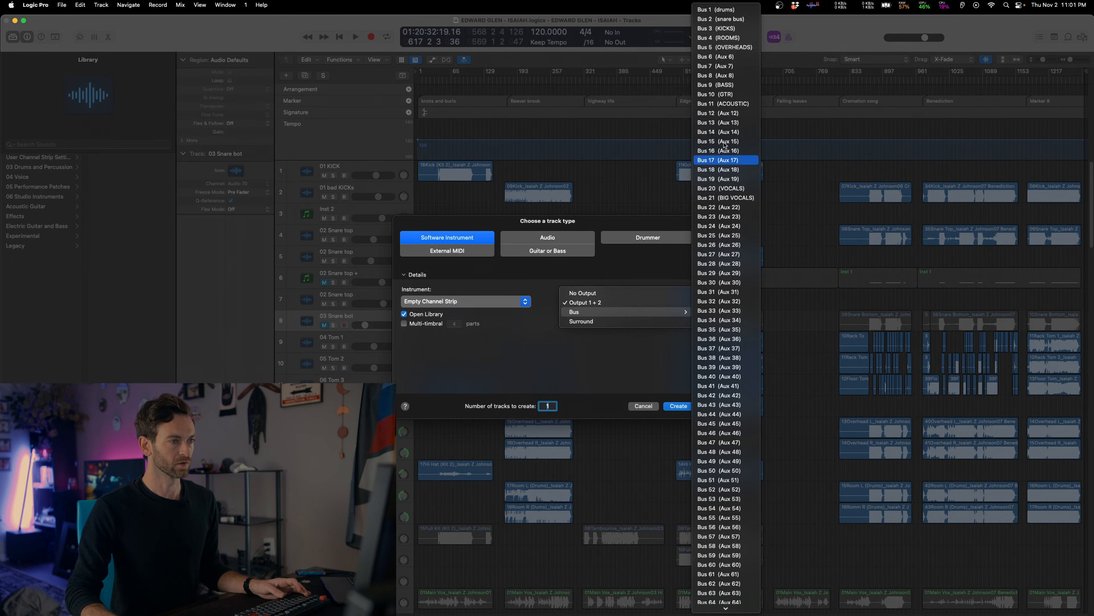
{"action": "left_click", "coordinate": [721, 9]}
{"action": "left_click", "coordinate": [679, 406]}
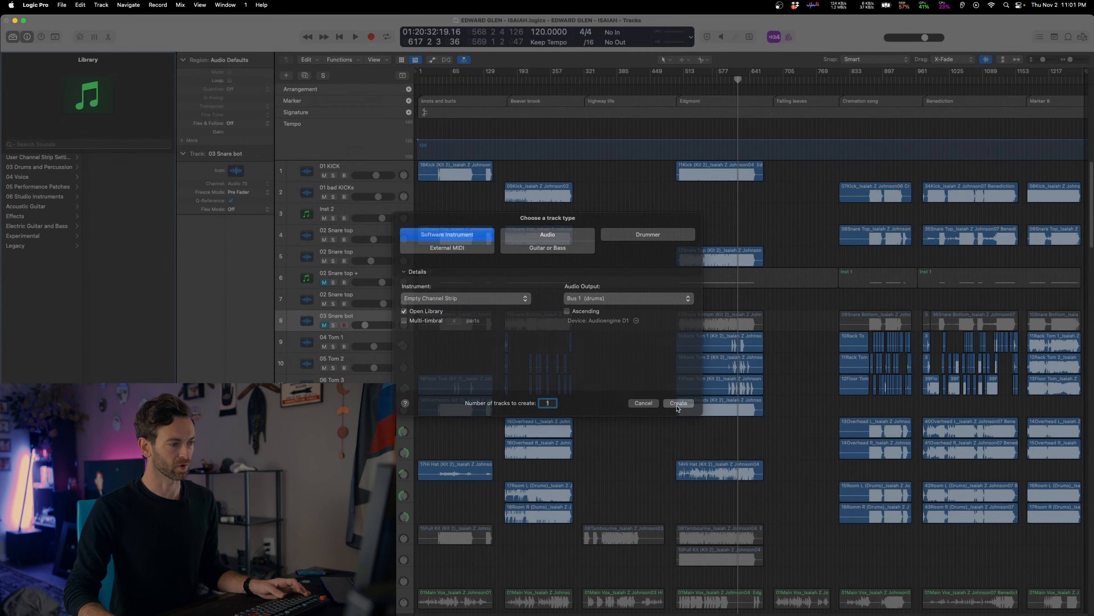
Load Kontakt as a stereo instrument on the Inst 3 track with The Invasion drum kit
{"action": "left_click", "coordinate": [202, 425]}
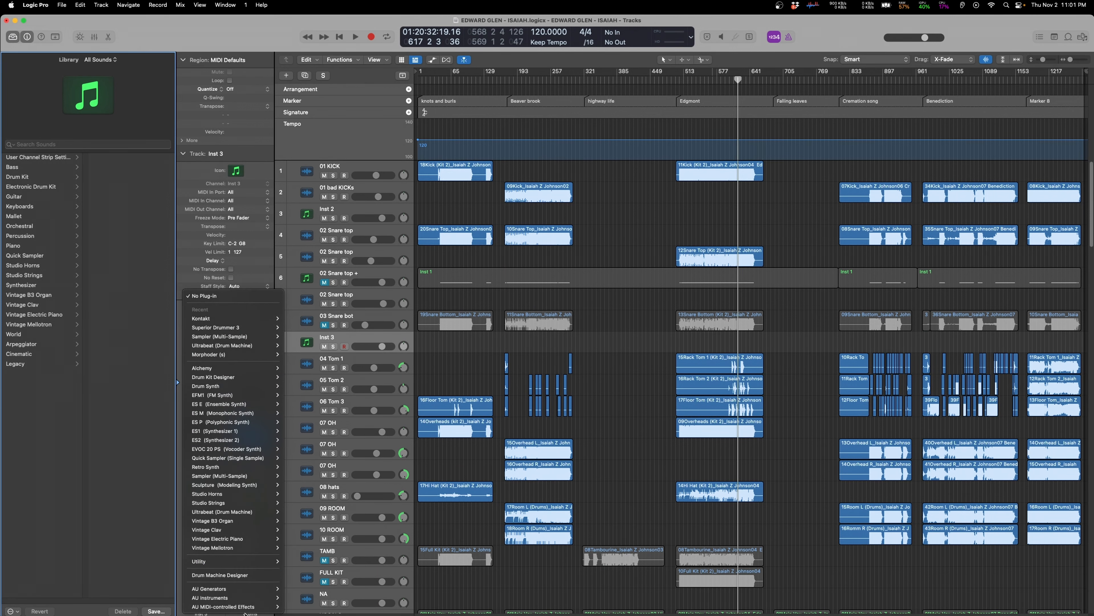
{"action": "mouse_move", "coordinate": [241, 598]}
{"action": "mouse_move", "coordinate": [325, 572]}
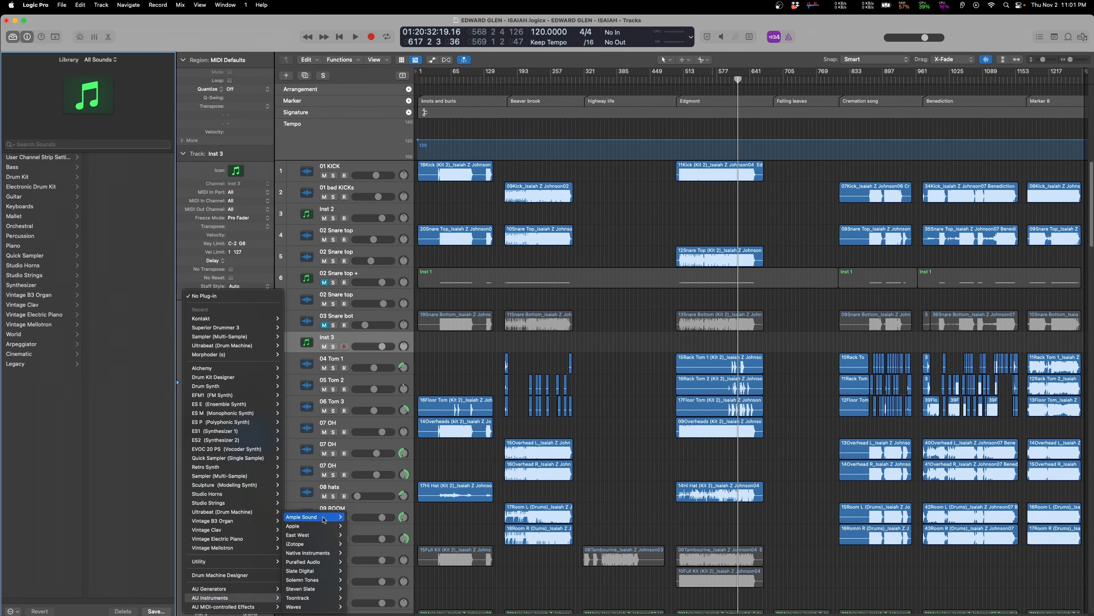
{"action": "mouse_move", "coordinate": [366, 571]}
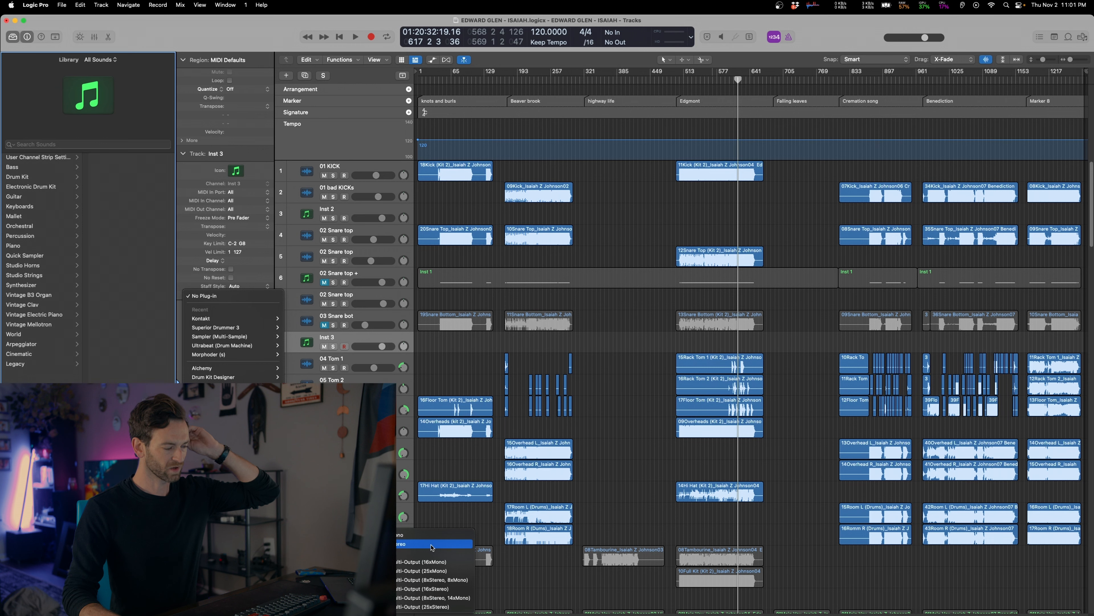
{"action": "left_click", "coordinate": [432, 545]}
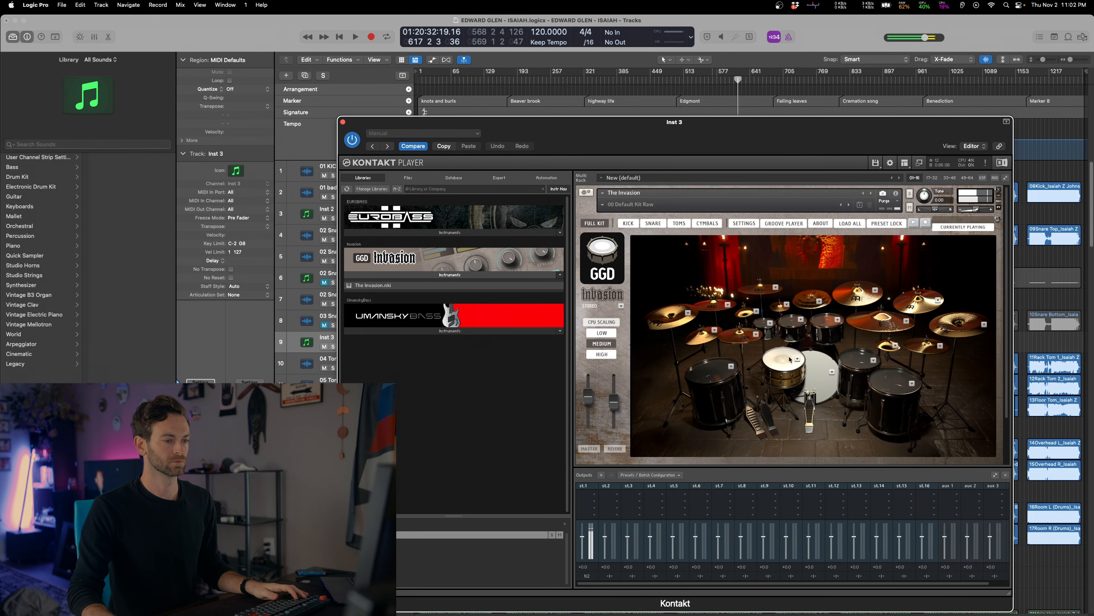
Preview the Invasion kit's snares and choose the Ludwig Black Beauty 14x6.5"
{"action": "left_click", "coordinate": [797, 359]}
{"action": "left_click", "coordinate": [976, 412]}
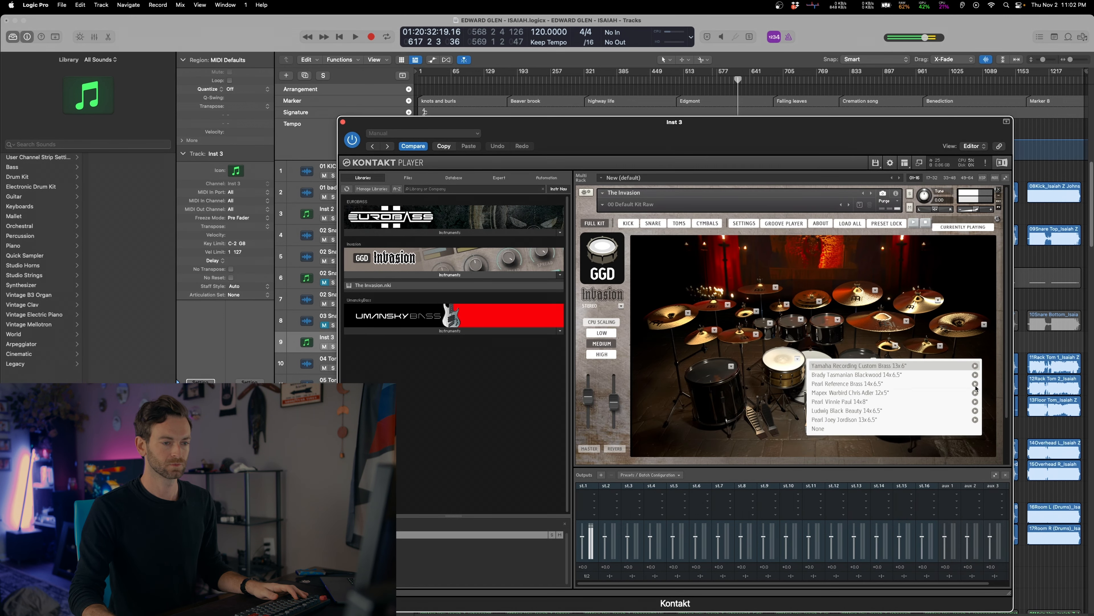
{"action": "left_click", "coordinate": [922, 412]}
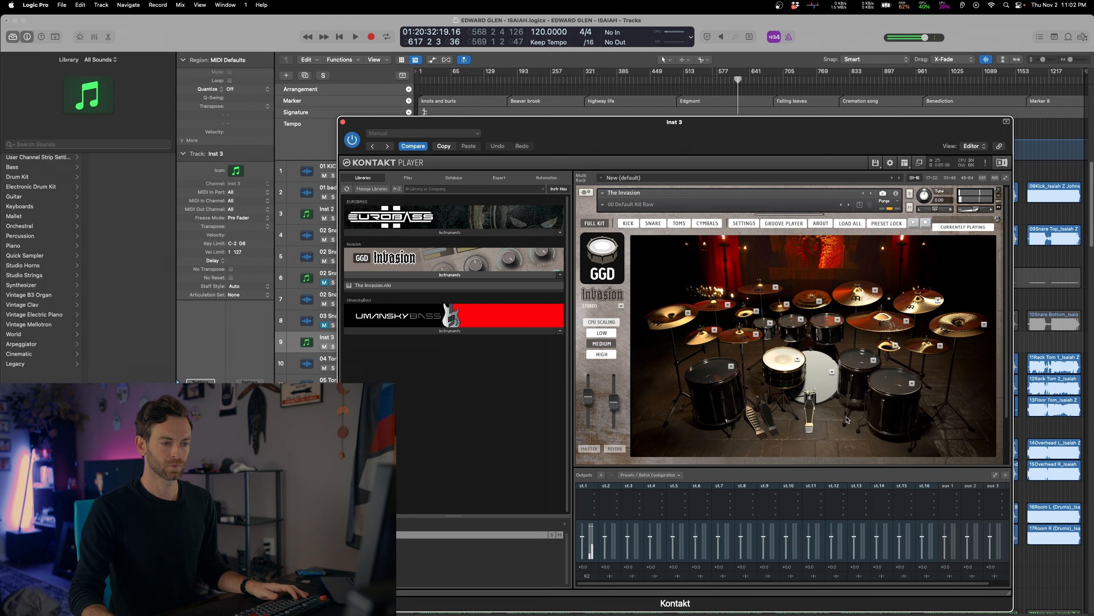
Audition the chosen snare on Invasion's snare page, close Kontakt and save the project
{"action": "left_click", "coordinate": [650, 222]}
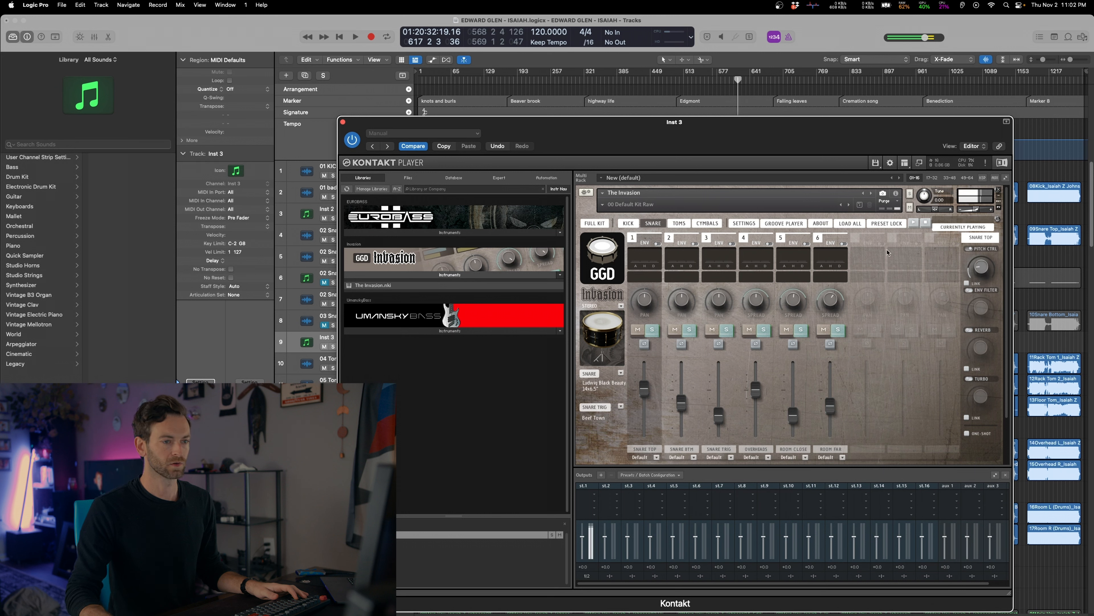
{"action": "left_click", "coordinate": [604, 327]}
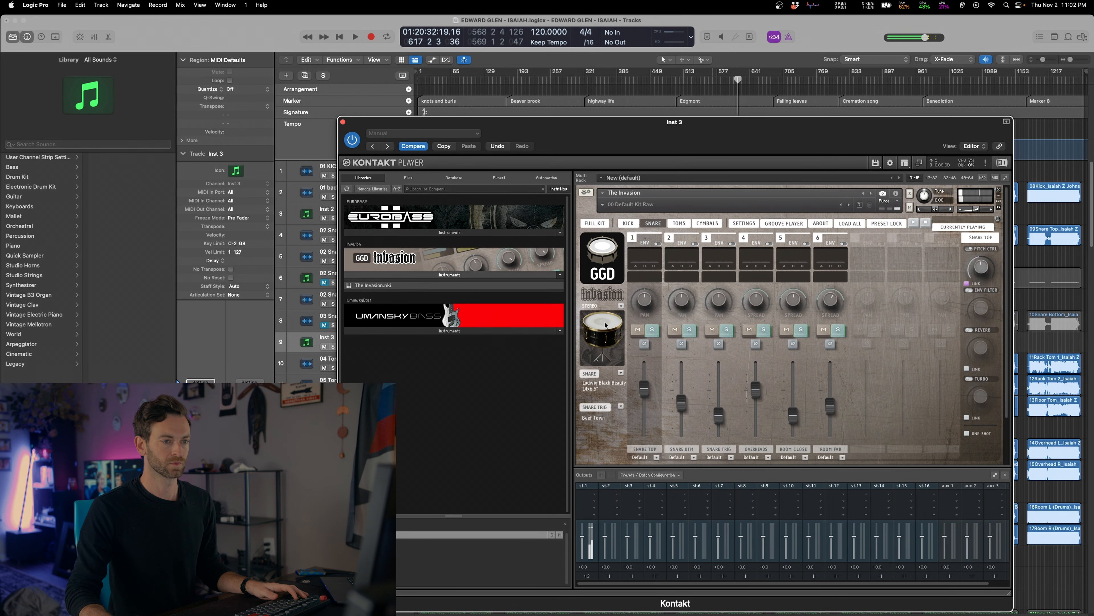
{"action": "key", "text": "super+s"}
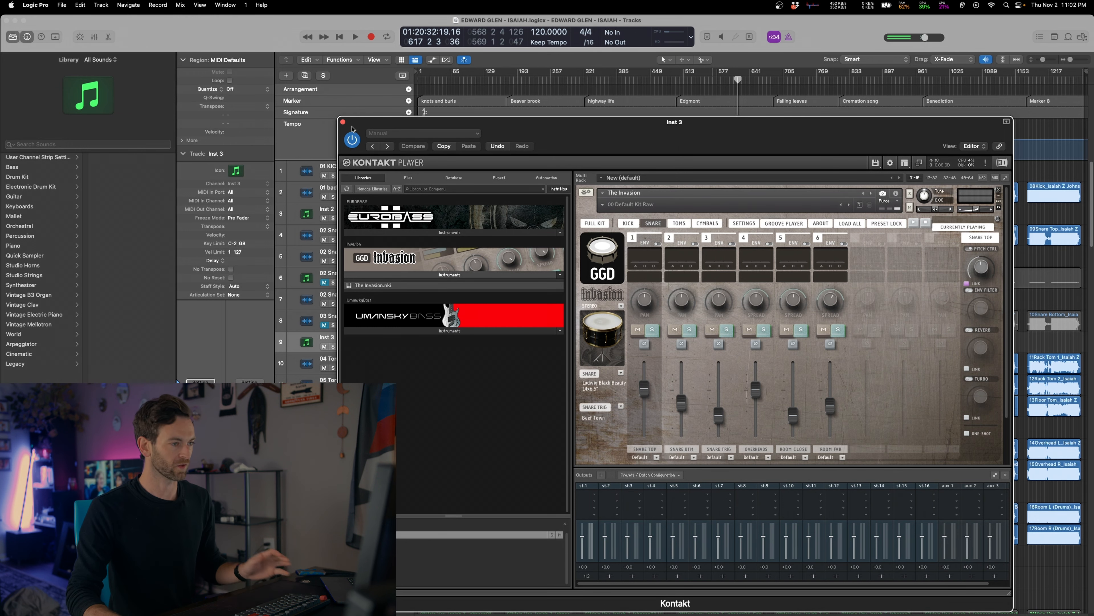
{"action": "left_click", "coordinate": [343, 122]}
{"action": "key", "text": "super+s"}
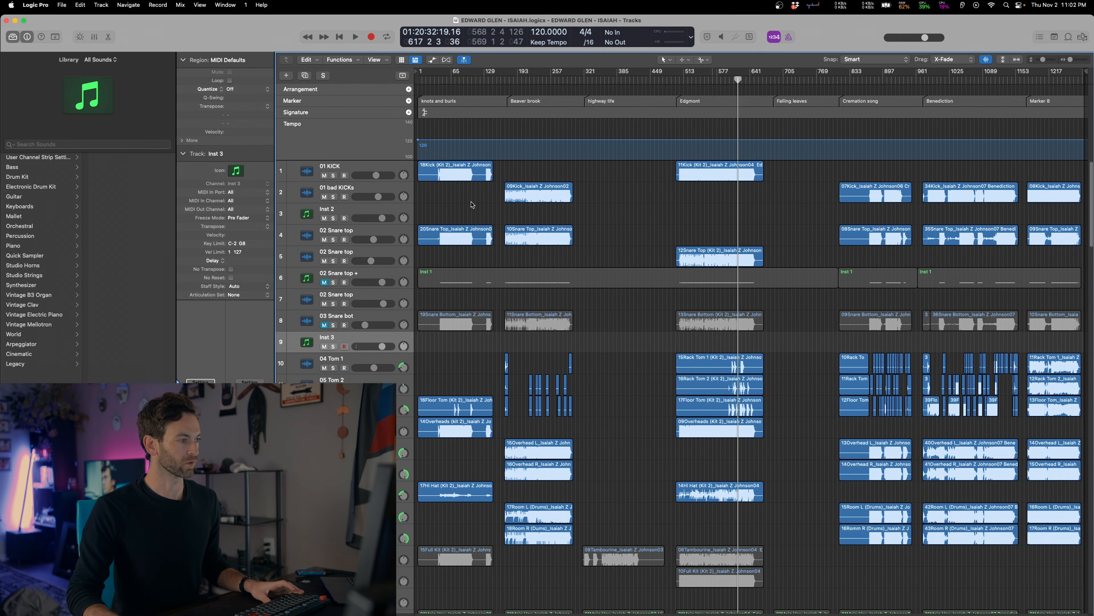
Open Trigger 2 on 01 KICK and 01 bad KICKs, placing both clear of the track list, and clear the bad kicks' MIDI capture buffer
{"action": "left_click", "coordinate": [338, 167]}
{"action": "left_click", "coordinate": [201, 431]}
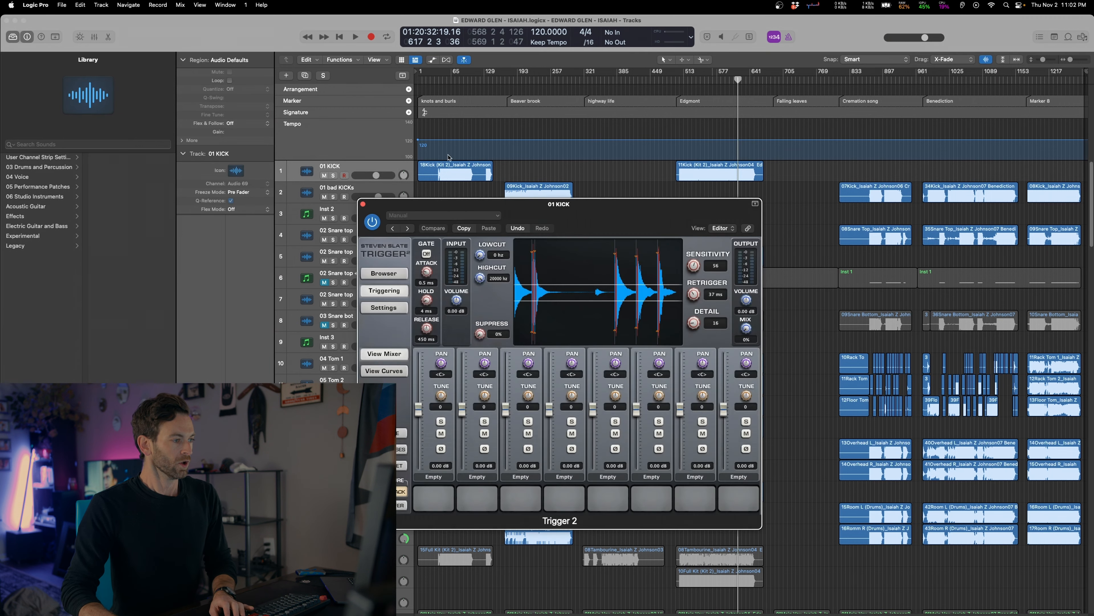
{"action": "left_click_drag", "start_coordinate": [440, 214], "coordinate": [845, 39]}
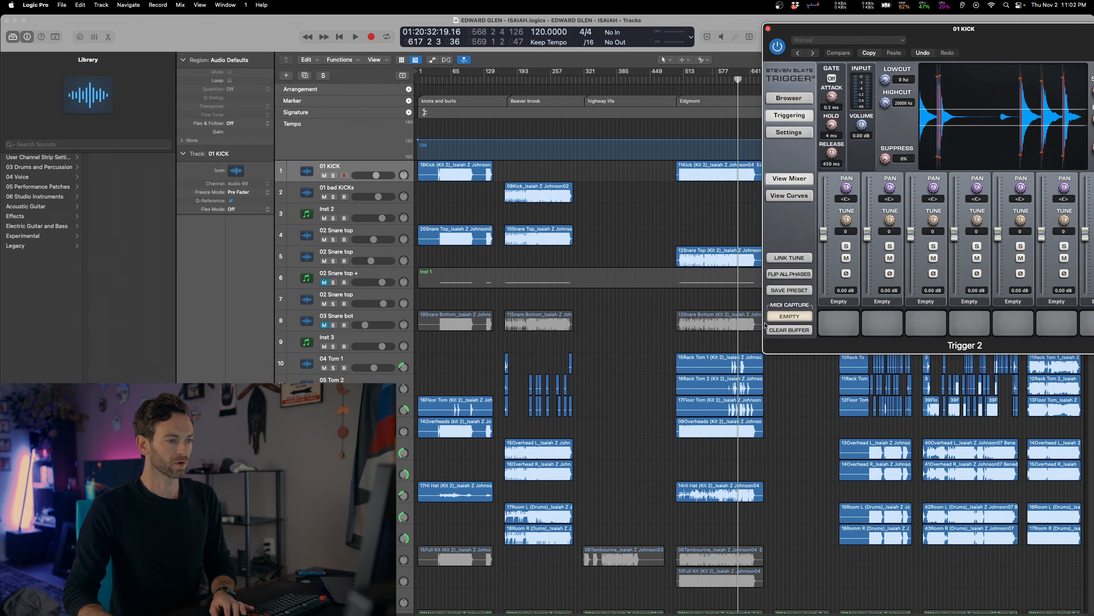
{"action": "key", "text": "Down"}
{"action": "left_click", "coordinate": [201, 432]}
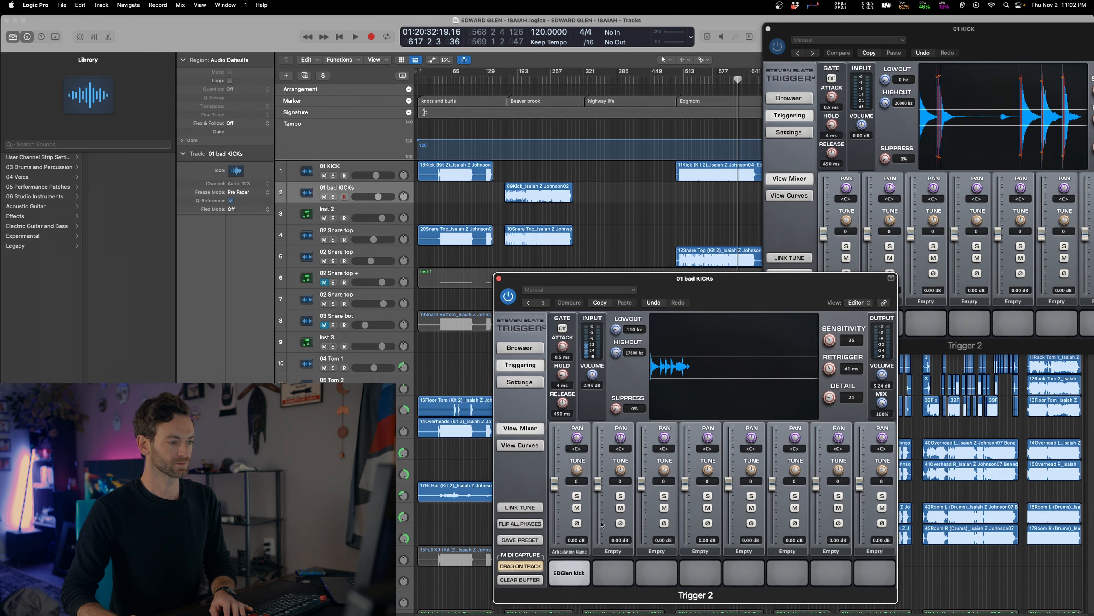
{"action": "left_click", "coordinate": [523, 580]}
{"action": "left_click_drag", "start_coordinate": [625, 278], "coordinate": [840, 87]}
Open Trigger 2 on both 02 Snare top tracks and place the plug-in windows clear of the track list
{"action": "key", "text": "Down"}
{"action": "key", "text": "Down"}
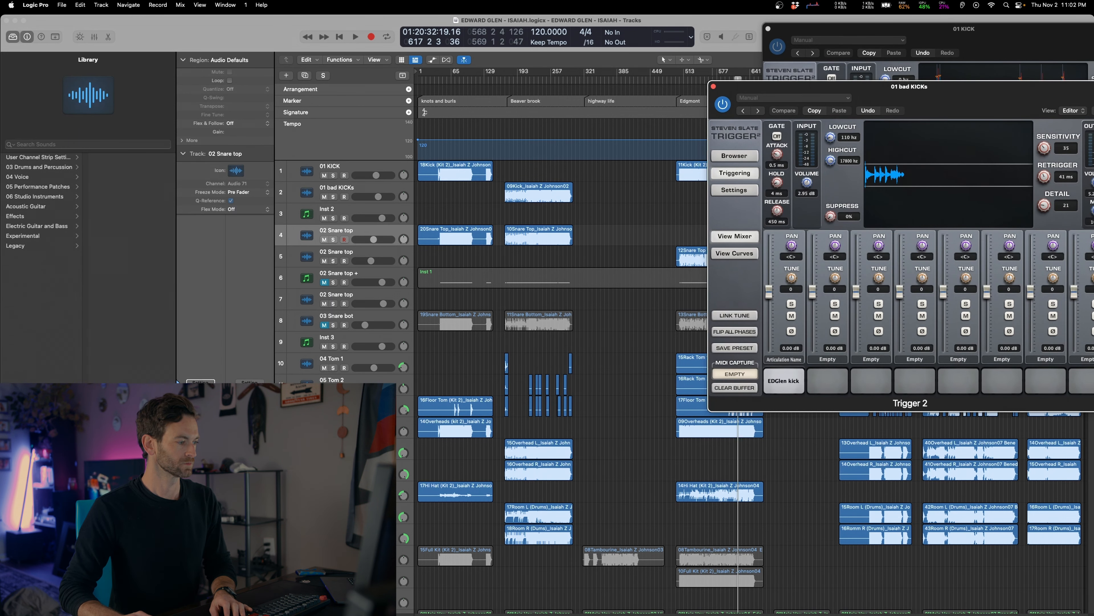
{"action": "left_click", "coordinate": [201, 431]}
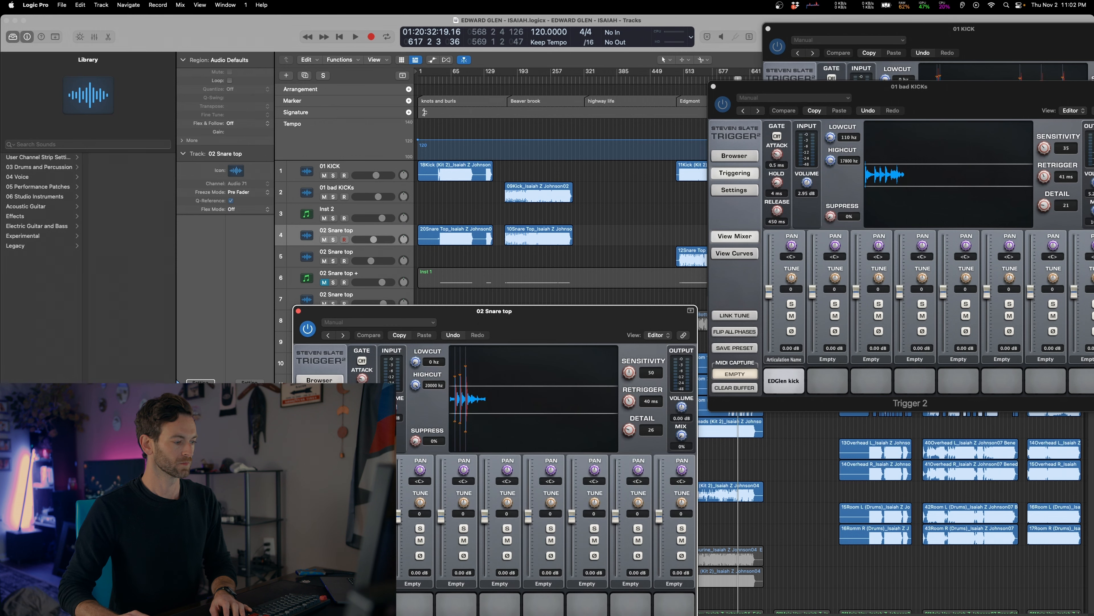
{"action": "left_click_drag", "start_coordinate": [477, 326], "coordinate": [822, 92]}
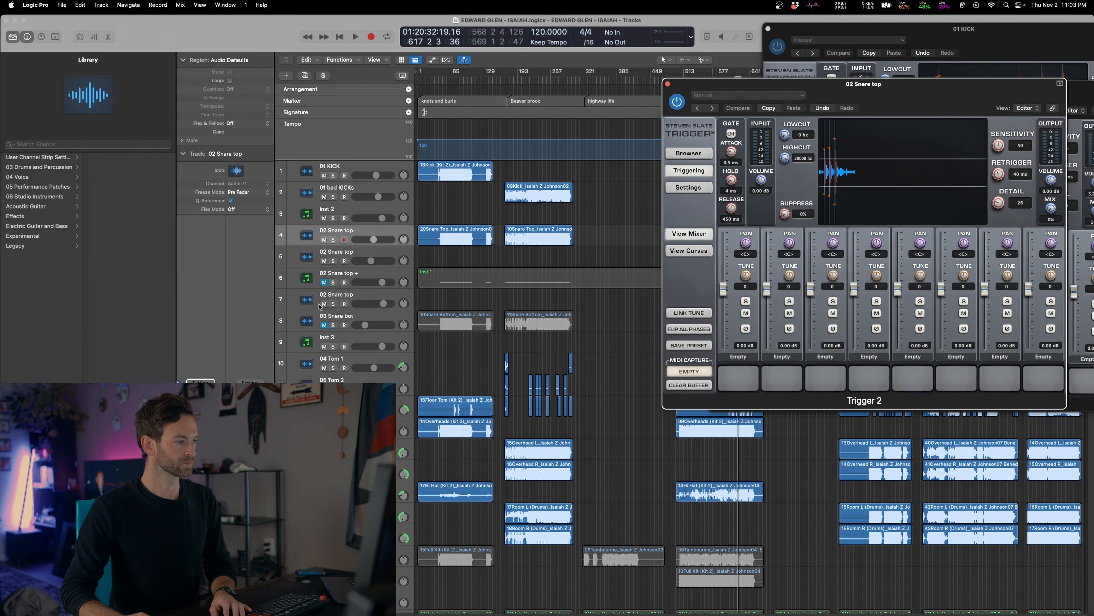
{"action": "key", "text": "Down"}
{"action": "left_click", "coordinate": [201, 431]}
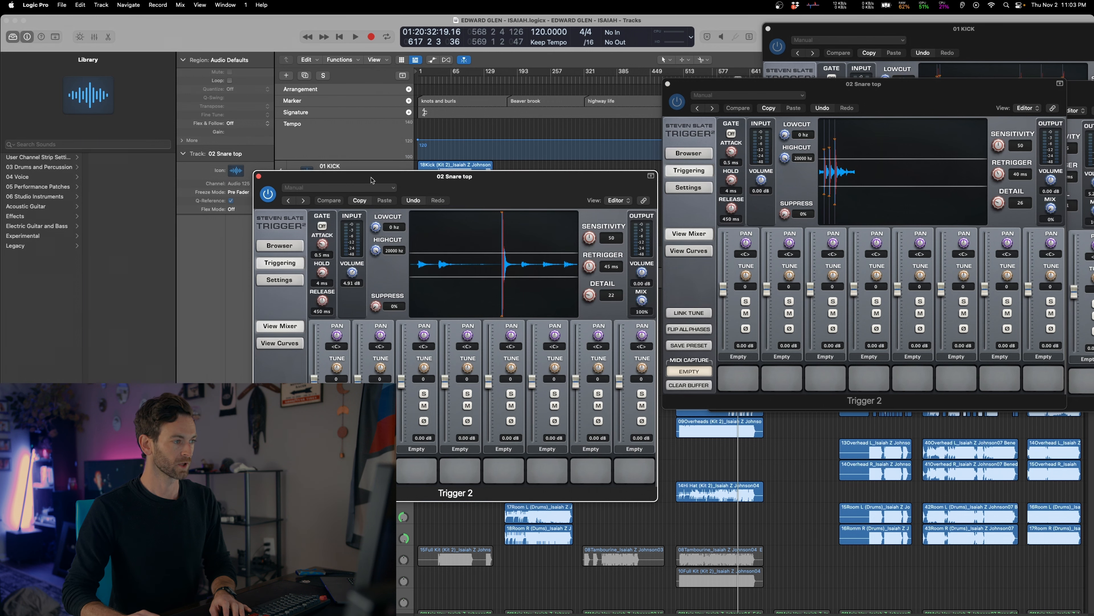
{"action": "left_click_drag", "start_coordinate": [379, 180], "coordinate": [789, 88]}
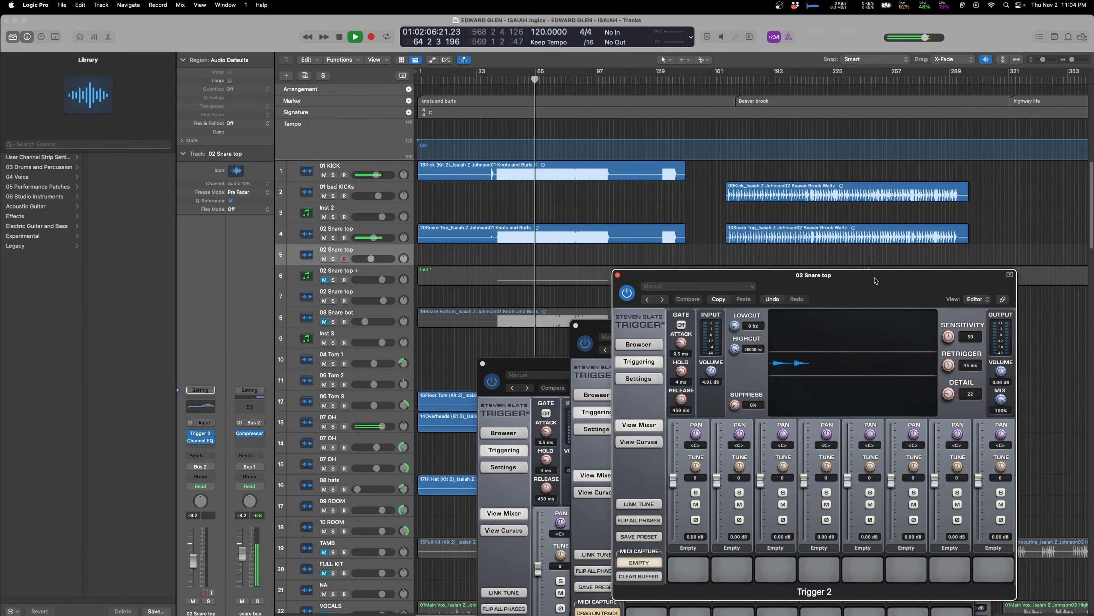
Place the captured MIDI from 01 KICK and 02 Snare top onto the Inst 3 track in the knots and burls section
{"action": "left_click", "coordinate": [307, 171]}
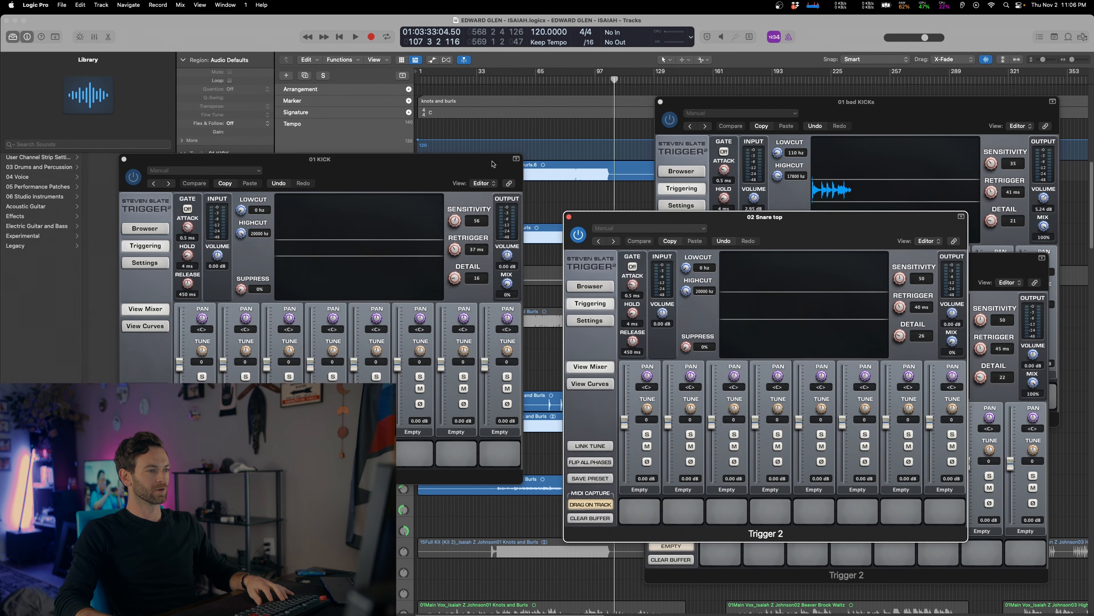
{"action": "left_click_drag", "start_coordinate": [429, 161], "coordinate": [899, 100]}
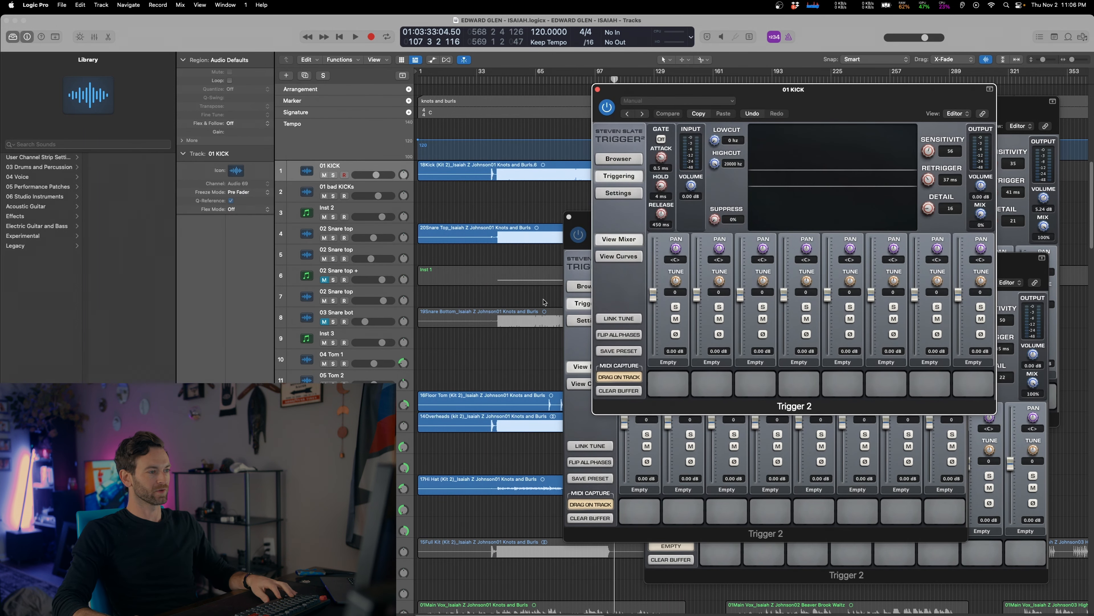
{"action": "left_click", "coordinate": [346, 335]}
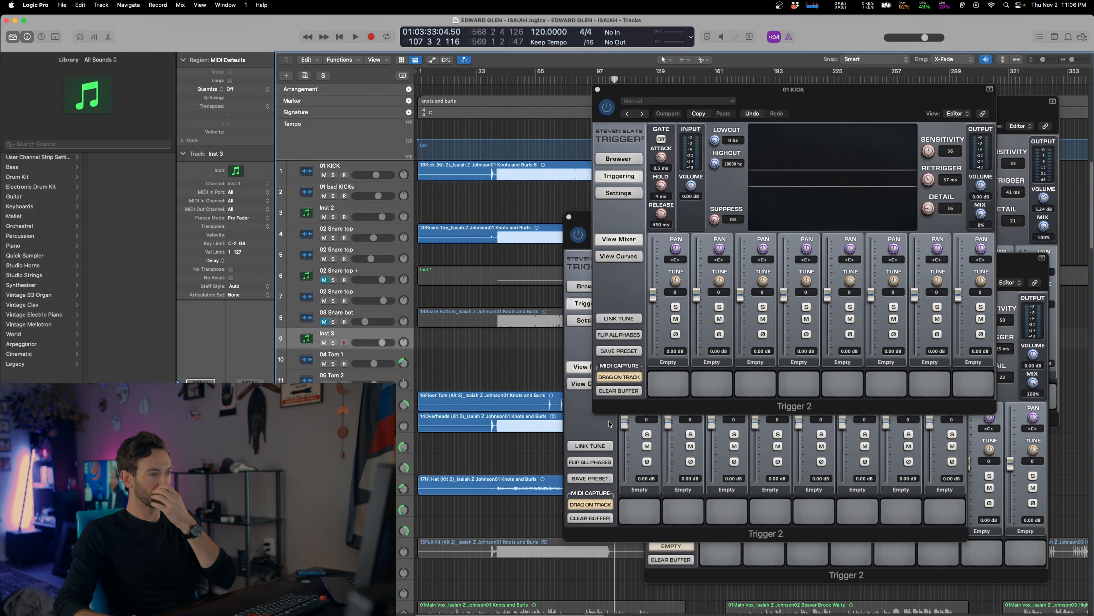
{"action": "left_click_drag", "start_coordinate": [617, 379], "coordinate": [491, 339]}
{"action": "left_click_drag", "start_coordinate": [590, 504], "coordinate": [488, 345]}
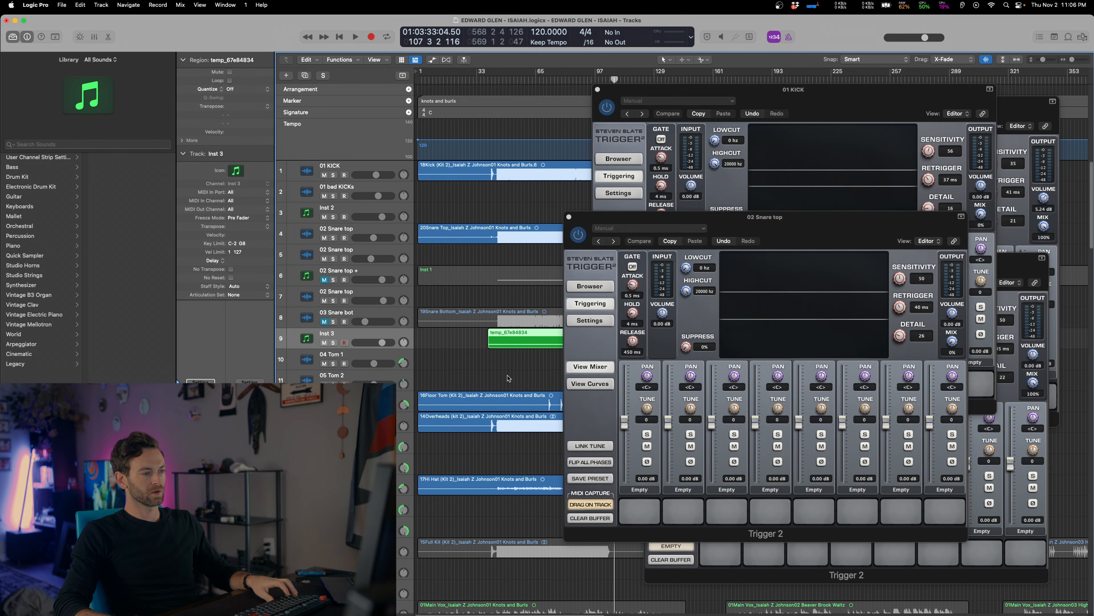
Capture Beaver brook's hits, place the 02 Snare top MIDI on Inst 3 at the song's start, and bring 01 bad KICKs' Trigger 2 forward
{"action": "scroll", "coordinate": [509, 377], "scroll_direction": "right", "scroll_amount": 8}
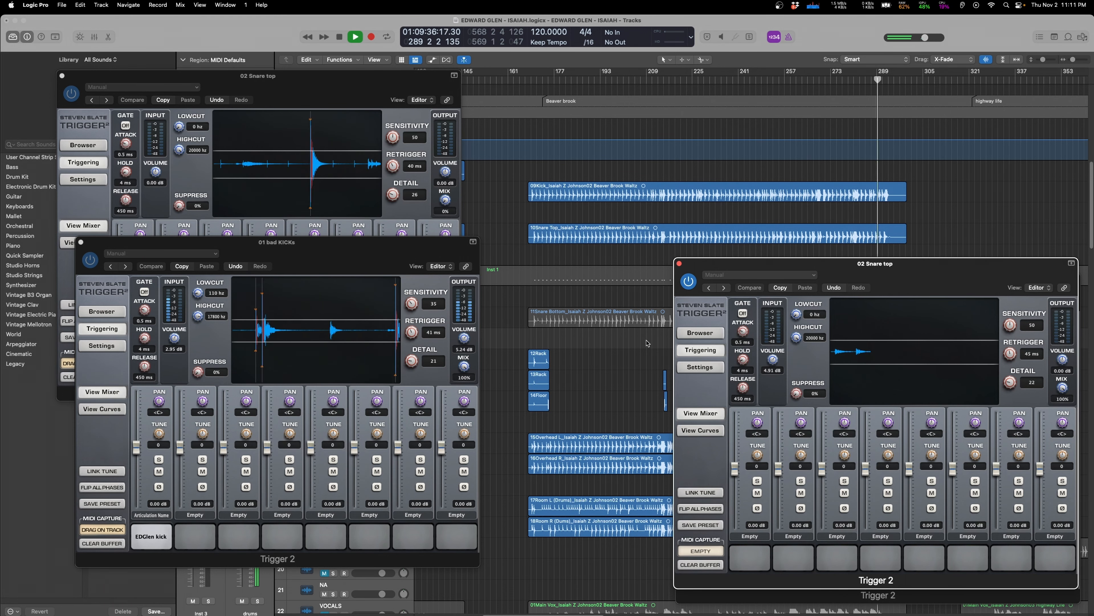
{"action": "key", "text": "space"}
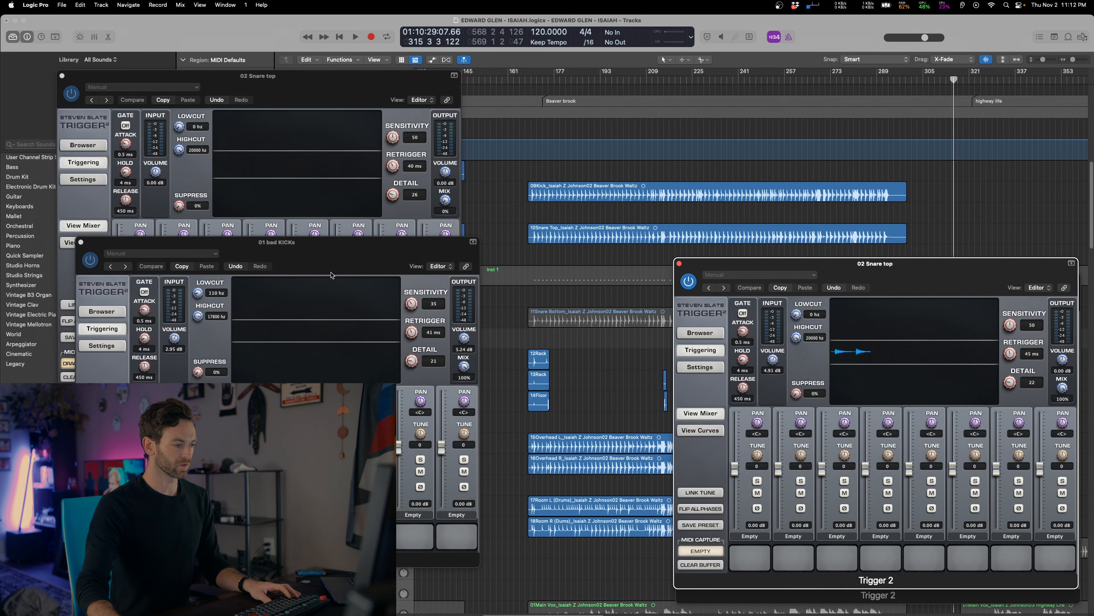
{"action": "left_click_drag", "start_coordinate": [682, 362], "coordinate": [483, 307]}
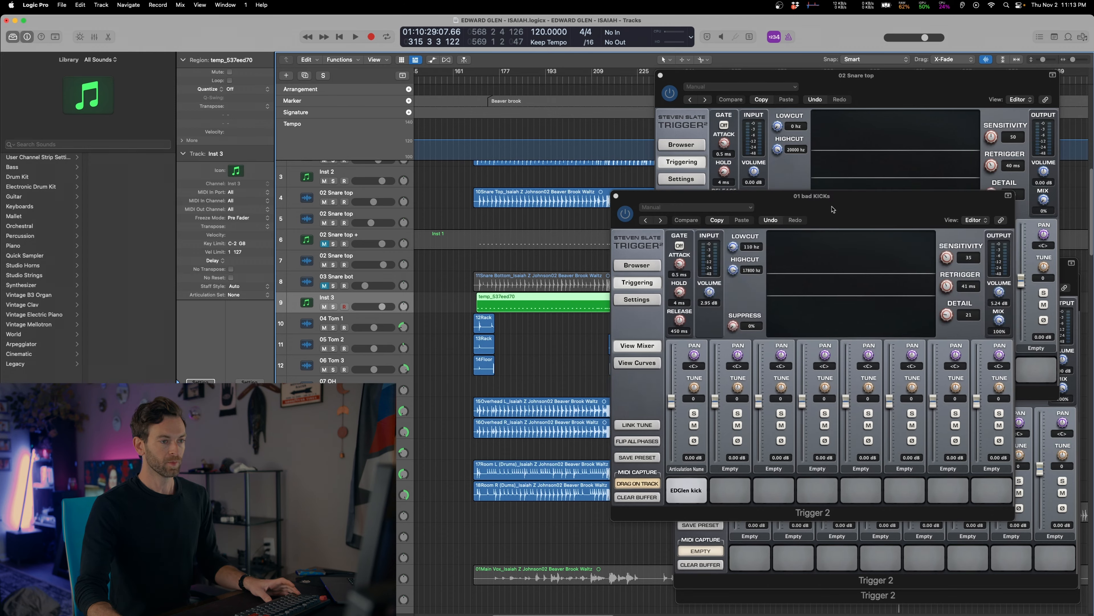
{"action": "left_click_drag", "start_coordinate": [833, 210], "coordinate": [394, 240]}
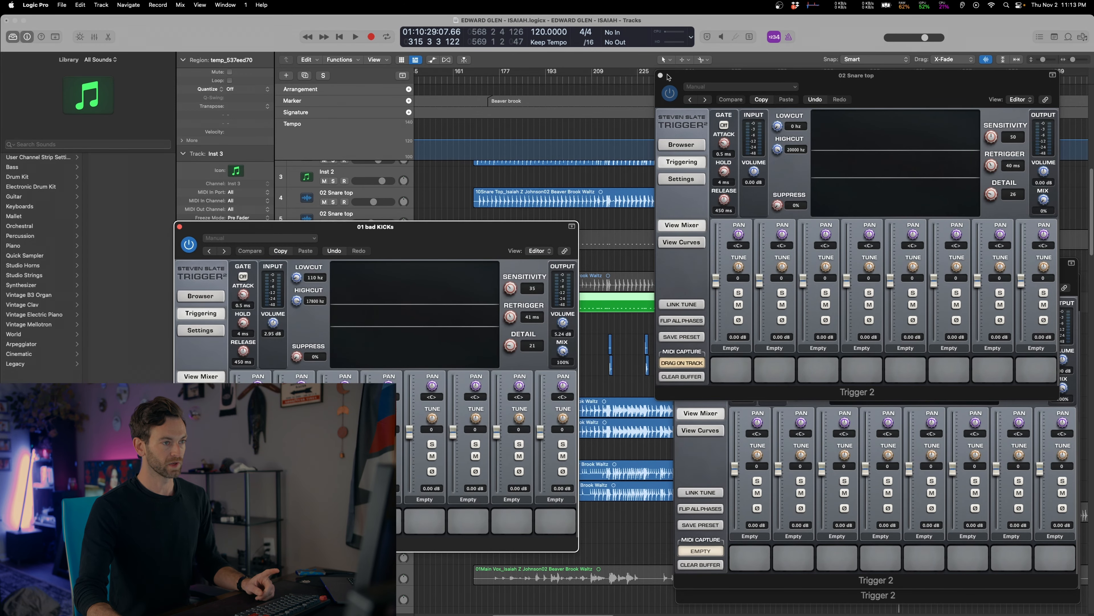
Cue the start of White Mountain Roads at bar 1175 and play the song to capture its kick and snare hits
{"action": "left_click_drag", "start_coordinate": [705, 79], "coordinate": [698, 84]}
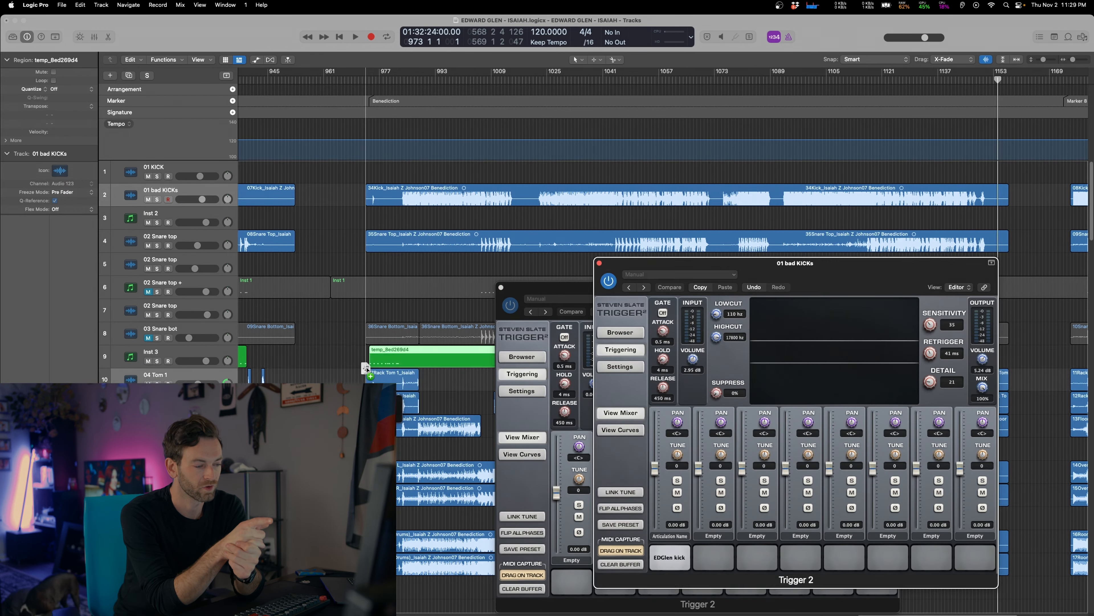
{"action": "key", "text": "v"}
{"action": "key", "text": "space"}
{"action": "key", "text": "space"}
{"action": "scroll", "coordinate": [757, 149], "scroll_direction": "right", "scroll_amount": 10}
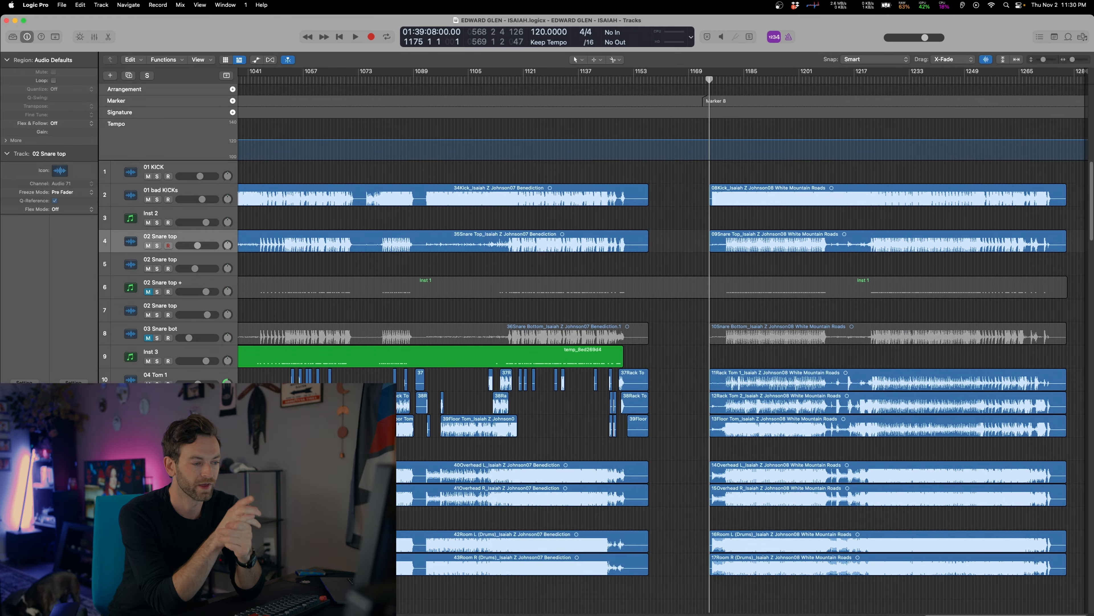
{"action": "key", "text": "v"}
{"action": "key", "text": "space"}
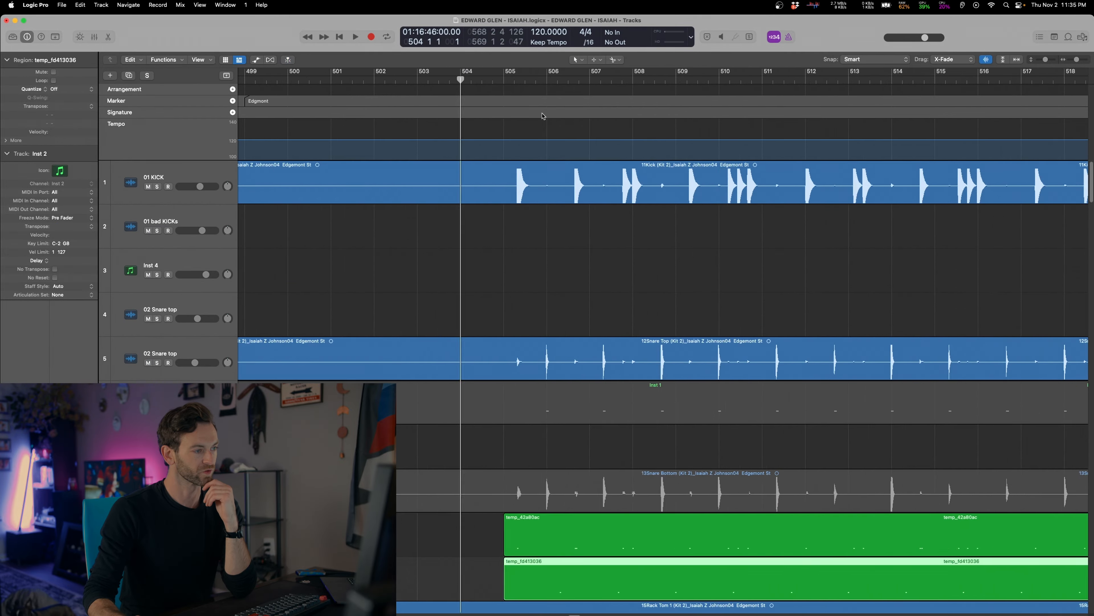
{"action": "left_click_drag", "start_coordinate": [502, 578], "coordinate": [401, 579]}
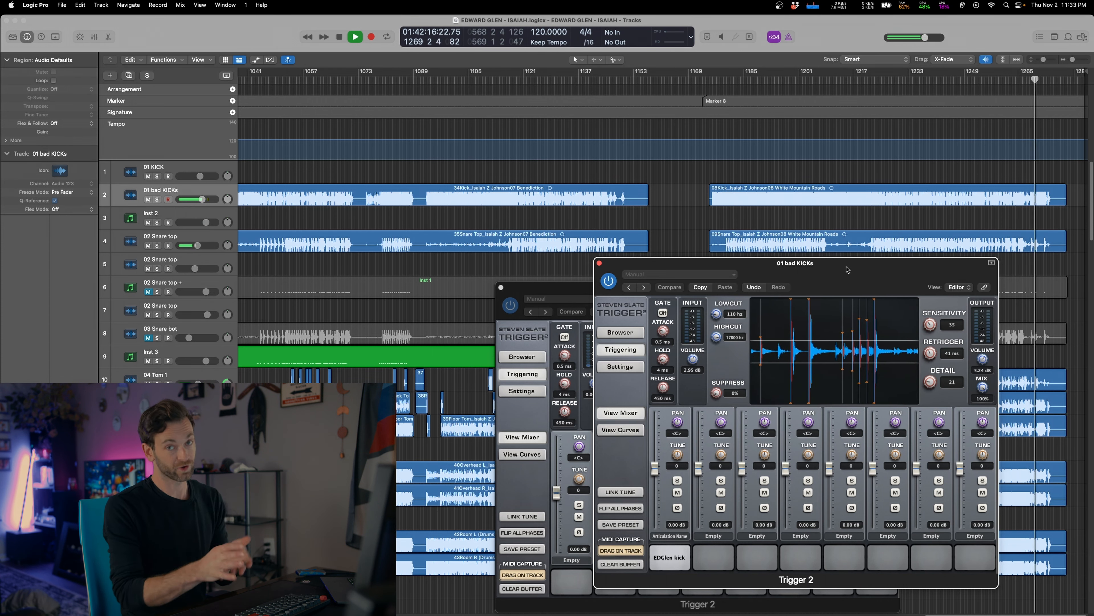
Place the captured 02 Snare top and 01 bad KICKs MIDI on Inst 3 at White Mountain Roads' start and close both Trigger 2 windows
{"action": "left_click_drag", "start_coordinate": [850, 268], "coordinate": [365, 84]}
{"action": "left_click_drag", "start_coordinate": [778, 300], "coordinate": [458, 229]}
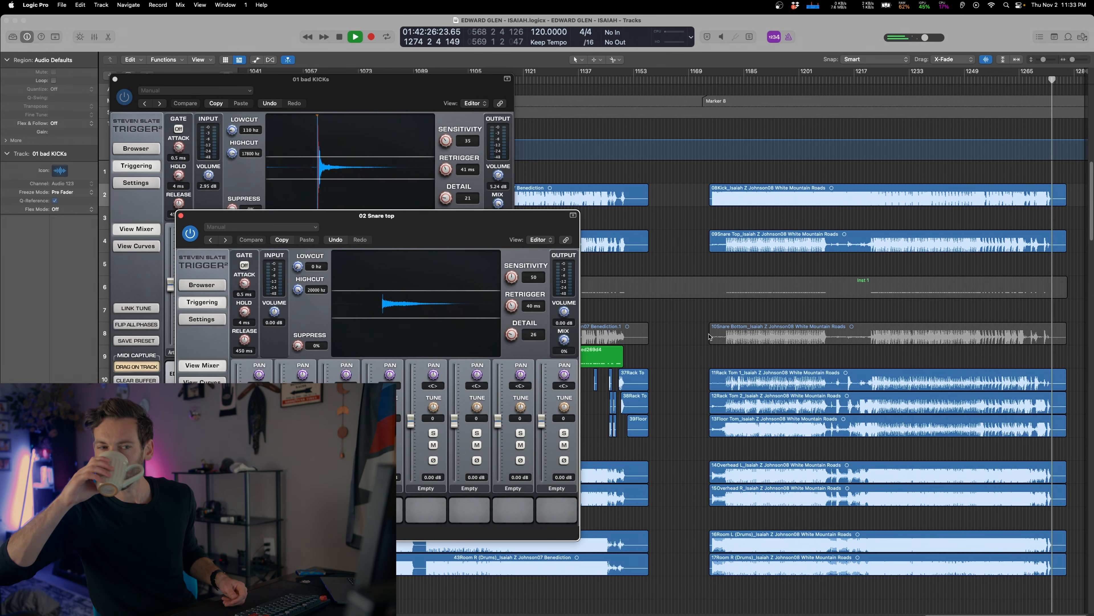
{"action": "left_click_drag", "start_coordinate": [615, 378], "coordinate": [714, 350]}
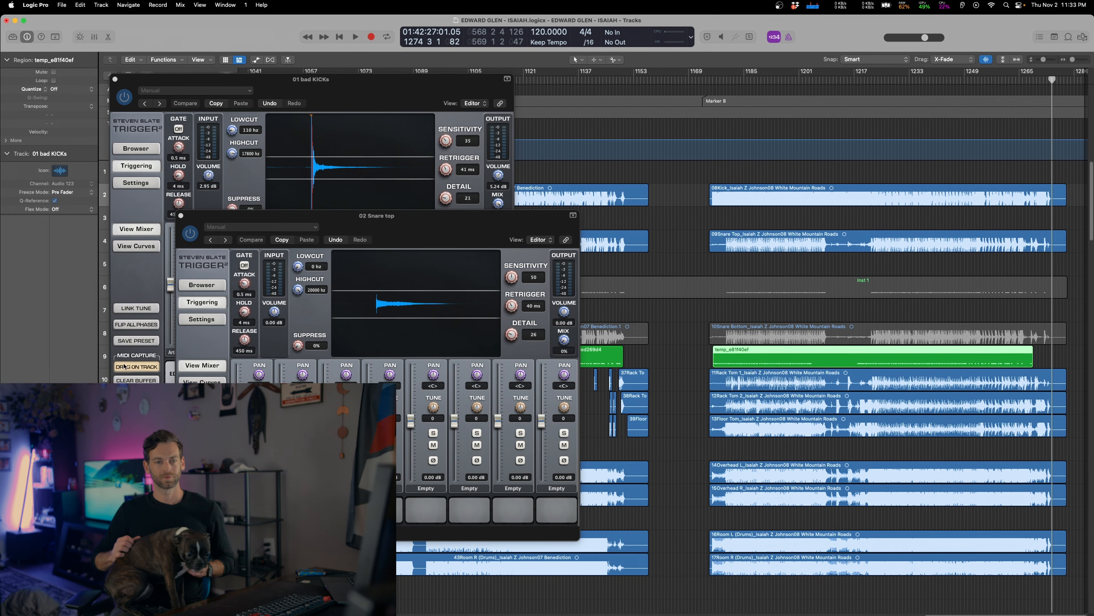
{"action": "left_click_drag", "start_coordinate": [124, 367], "coordinate": [720, 357]}
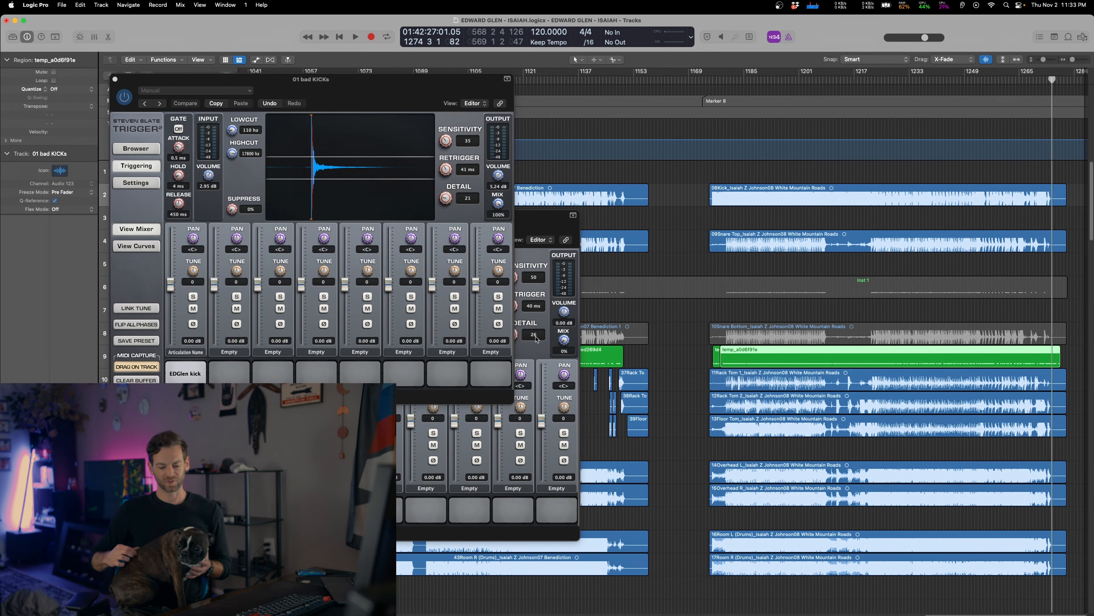
{"action": "left_click", "coordinate": [115, 79]}
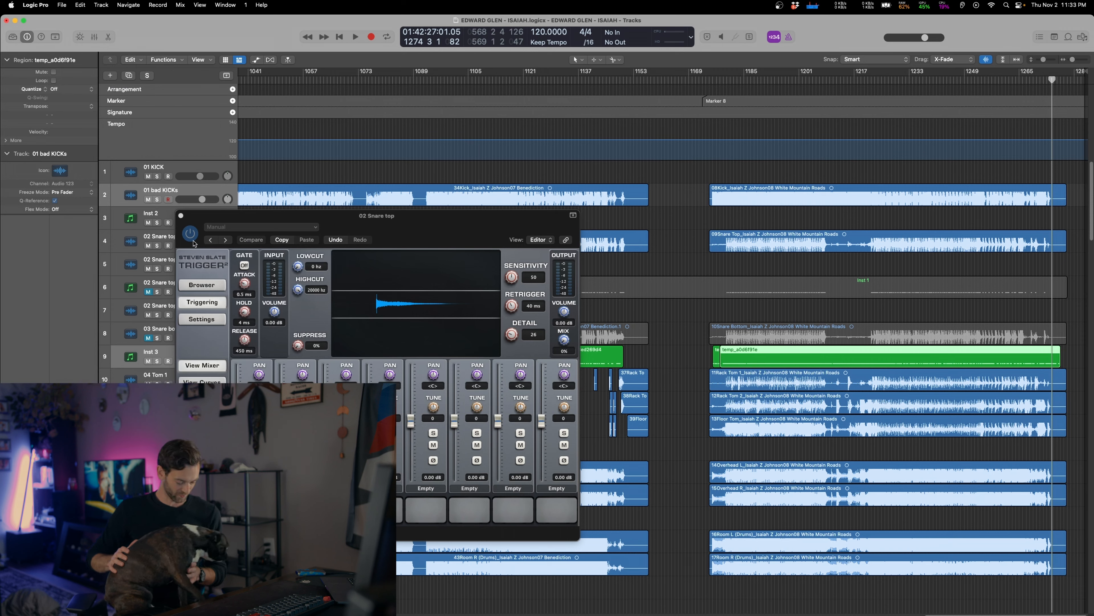
{"action": "left_click", "coordinate": [181, 216]}
Create one software instrument track with an empty channel strip, output to Bus 1 (drums)
{"action": "left_click", "coordinate": [677, 374]}
{"action": "key", "text": "super+Left"}
{"action": "key", "text": "super+Left"}
{"action": "key", "text": "super+Left"}
{"action": "key", "text": "super+Left"}
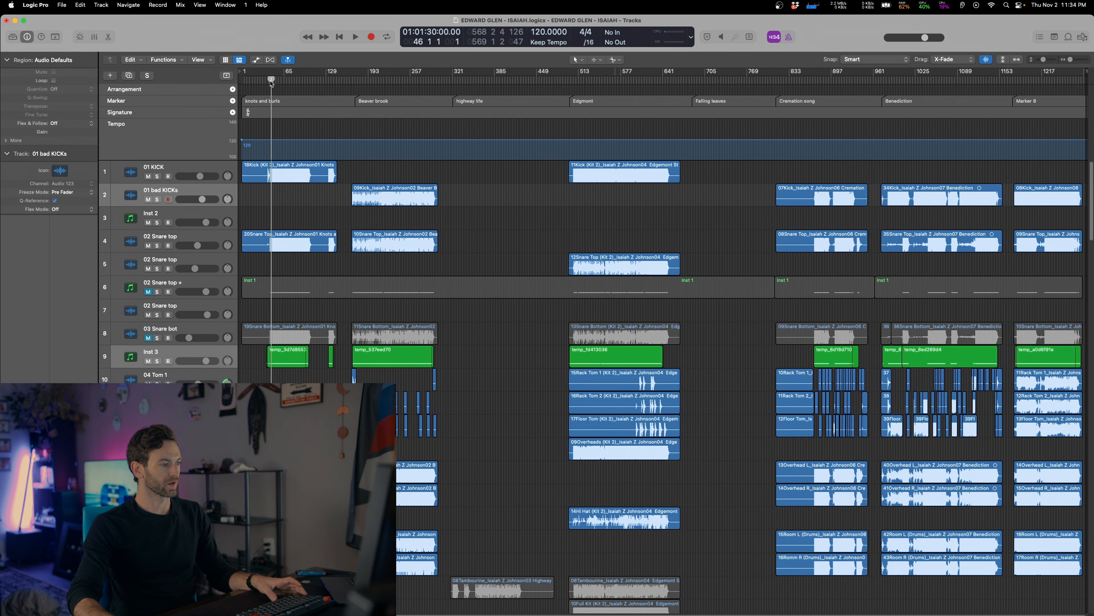
{"action": "key", "text": "alt+super+n"}
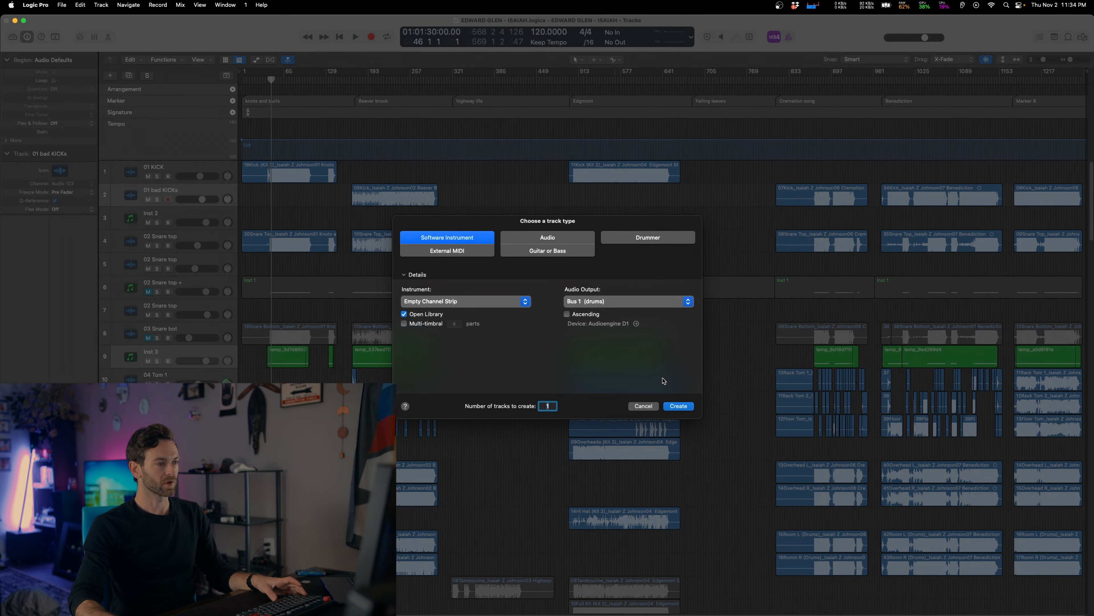
{"action": "left_click", "coordinate": [679, 406]}
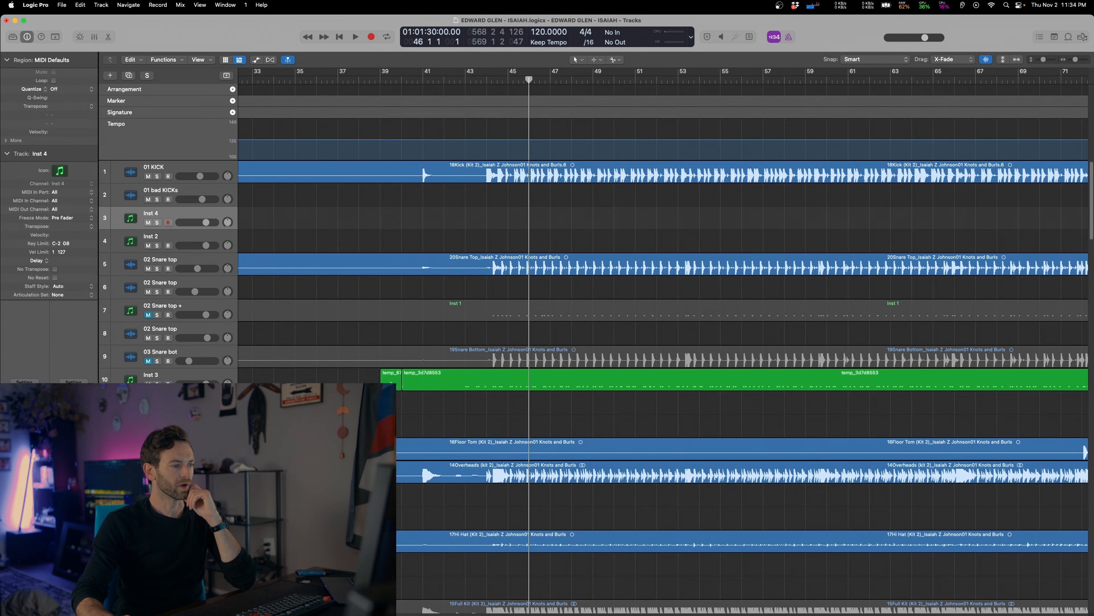
Separate the overlapping MIDI regions in knots and burls and start the kick region temp_3d7d8553 at bar 41, checking it against the first kick
{"action": "left_click_drag", "start_coordinate": [429, 382], "coordinate": [451, 387]}
{"action": "left_click", "coordinate": [429, 387]}
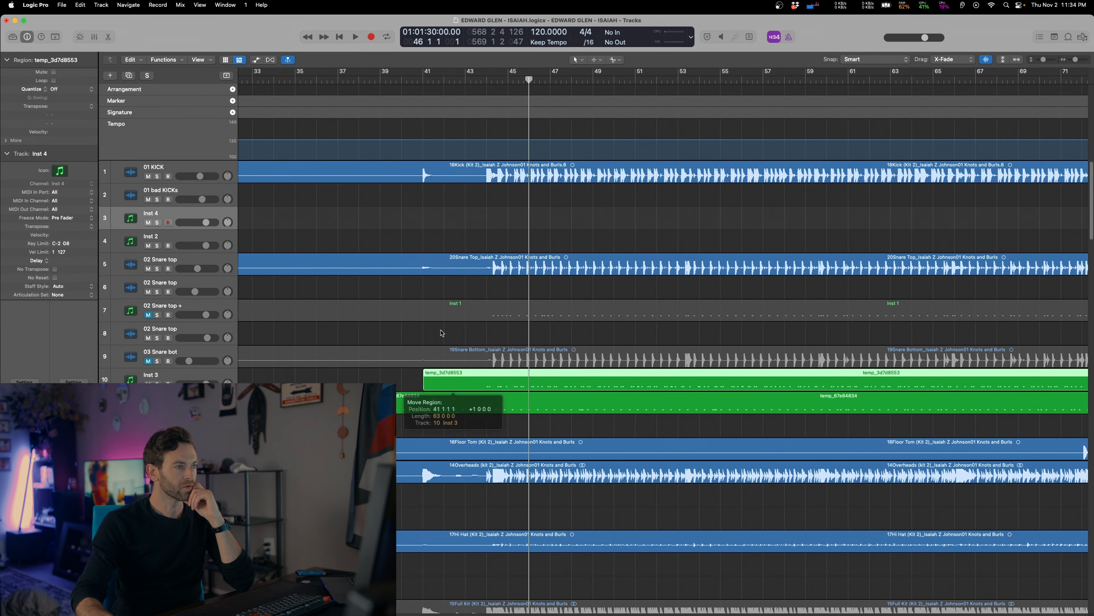
{"action": "left_click", "coordinate": [425, 81]}
{"action": "key", "text": "super+Right"}
{"action": "key", "text": "super+Right"}
{"action": "key", "text": "super+Right"}
{"action": "key", "text": "super+Right"}
{"action": "key", "text": "super+Right"}
{"action": "key", "text": "super+Right"}
{"action": "key", "text": "super+Right"}
{"action": "key", "text": "super+Right"}
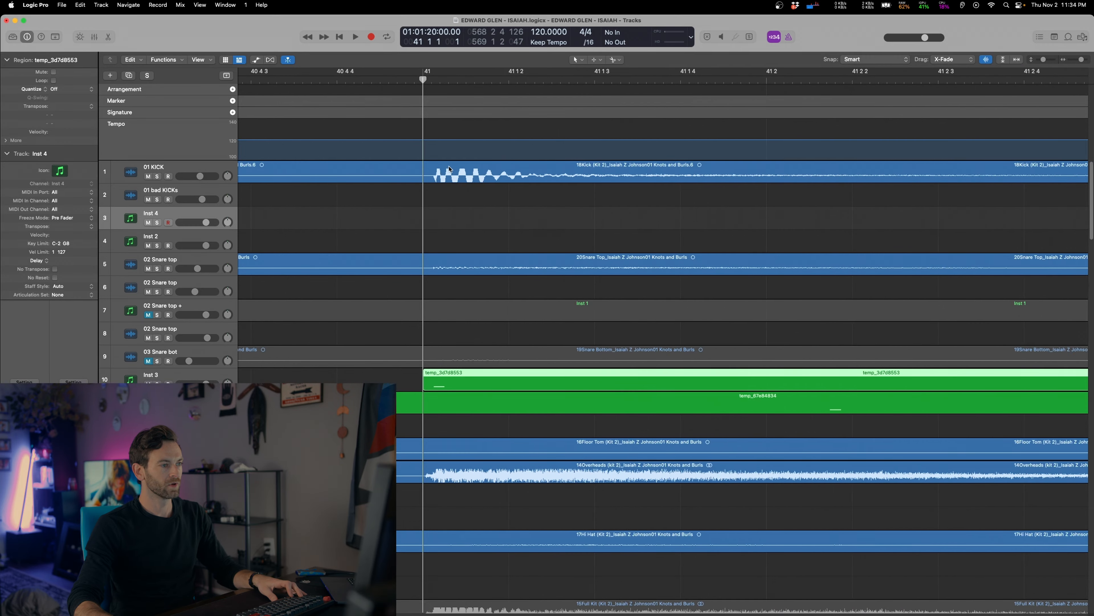
Move the snare MIDI region temp_67e84834 to start at bar 44 and check it against the first snare hit
{"action": "key", "text": "super+Left"}
{"action": "key", "text": "super+Left"}
{"action": "key", "text": "super+Left"}
{"action": "key", "text": "super+Left"}
{"action": "key", "text": "super+Left"}
{"action": "key", "text": "super+Left"}
{"action": "key", "text": "super+Left"}
{"action": "key", "text": "super+Left"}
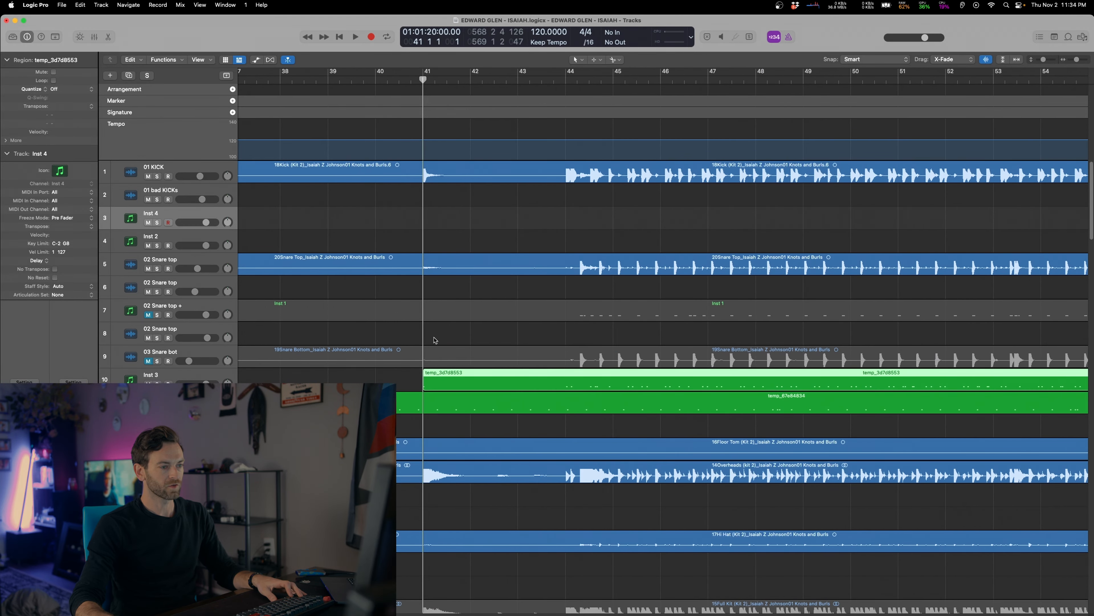
{"action": "left_click", "coordinate": [565, 82]}
{"action": "key", "text": "super+Right"}
{"action": "key", "text": "super+Right"}
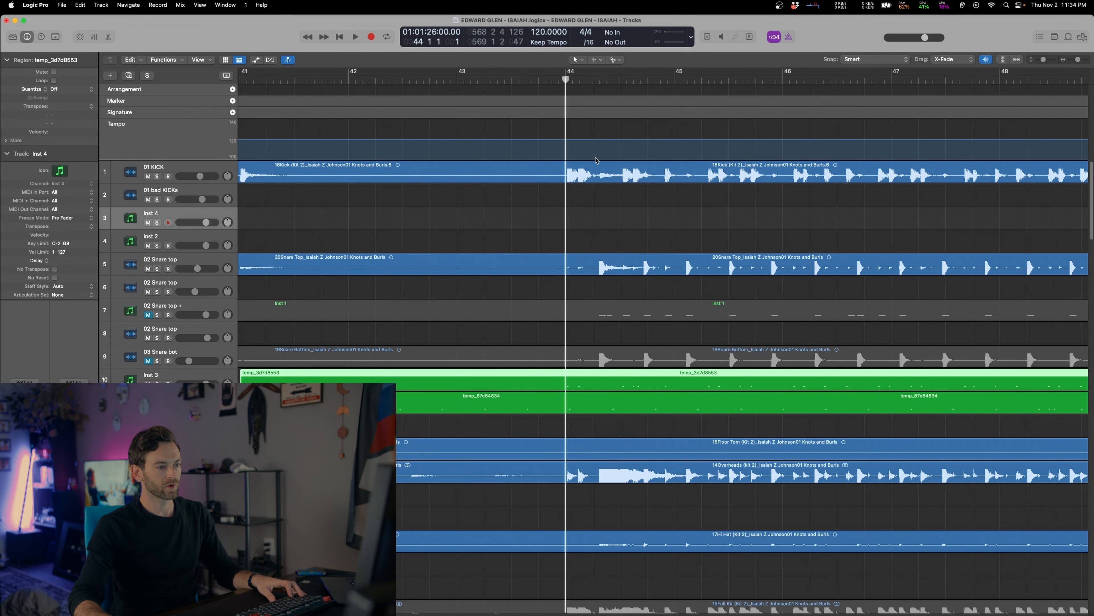
{"action": "left_click_drag", "start_coordinate": [422, 408], "coordinate": [592, 423]}
{"action": "scroll", "coordinate": [582, 405], "scroll_direction": "right", "scroll_amount": 3}
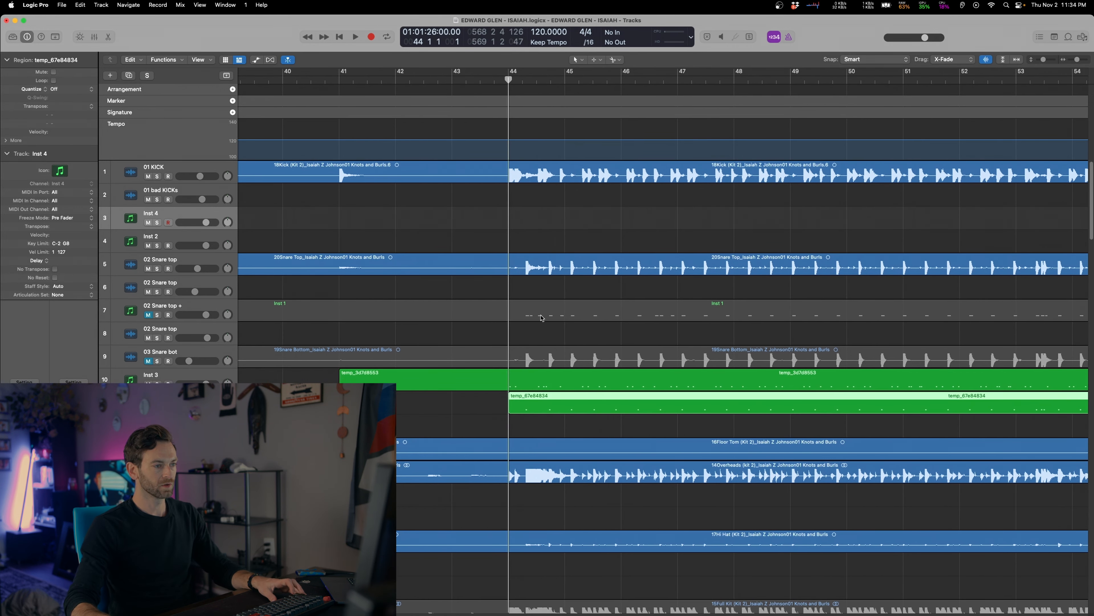
{"action": "left_click", "coordinate": [530, 291], "text": "shift"}
{"action": "key", "text": "super+Left"}
{"action": "scroll", "coordinate": [540, 416], "scroll_direction": "right", "scroll_amount": 3}
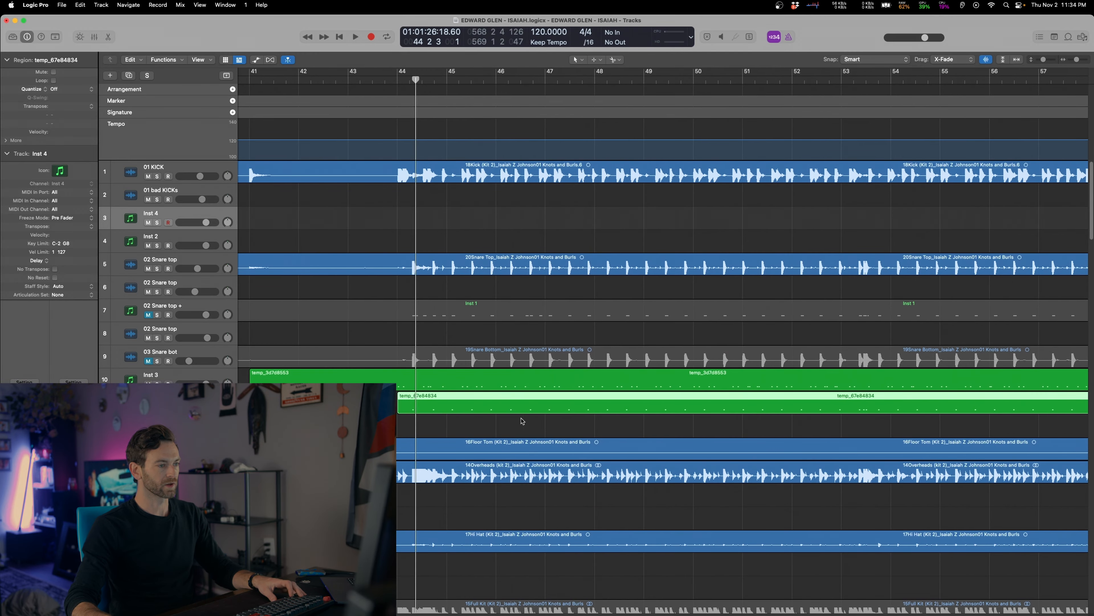
Move the snare MIDI region temp_4cd6e7e0 at bar 133 onto the track below Inst 3 and check it against the snare hits
{"action": "key", "text": "super+Left"}
{"action": "key", "text": "super+Left"}
{"action": "key", "text": "super+Left"}
{"action": "key", "text": "super+Left"}
{"action": "key", "text": "super+Left"}
{"action": "scroll", "coordinate": [518, 423], "scroll_direction": "right", "scroll_amount": 6}
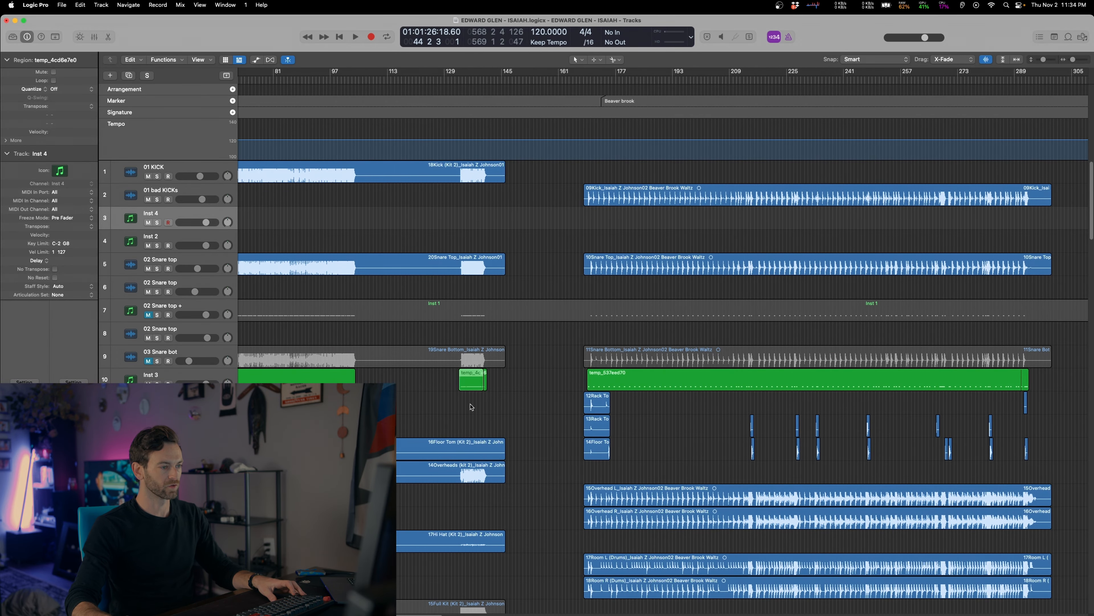
{"action": "left_click_drag", "start_coordinate": [472, 407], "coordinate": [473, 411]}
{"action": "key", "text": "super+Right"}
{"action": "key", "text": "super+Right"}
{"action": "key", "text": "super+Right"}
{"action": "key", "text": "super+Right"}
{"action": "key", "text": "super+Right"}
{"action": "key", "text": "super+Right"}
{"action": "key", "text": "super+Right"}
{"action": "key", "text": "super+Right"}
{"action": "key", "text": "super+Right"}
{"action": "key", "text": "super+Right"}
{"action": "key", "text": "super+Right"}
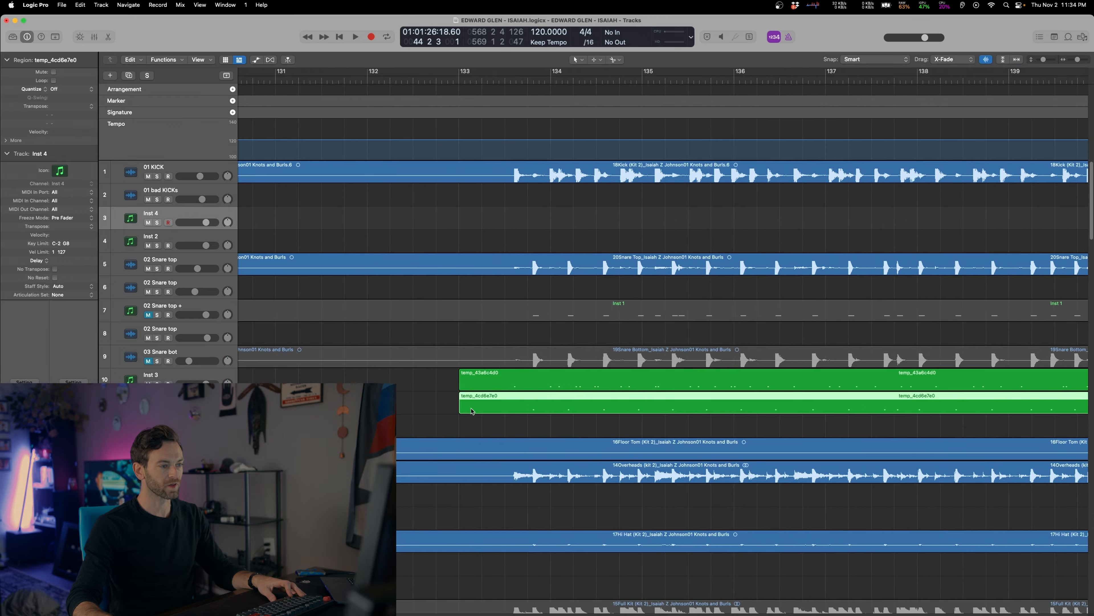
{"action": "key", "text": "super+Left"}
{"action": "key", "text": "super+Left"}
{"action": "key", "text": "super+Left"}
{"action": "scroll", "coordinate": [472, 411], "scroll_direction": "right", "scroll_amount": 5}
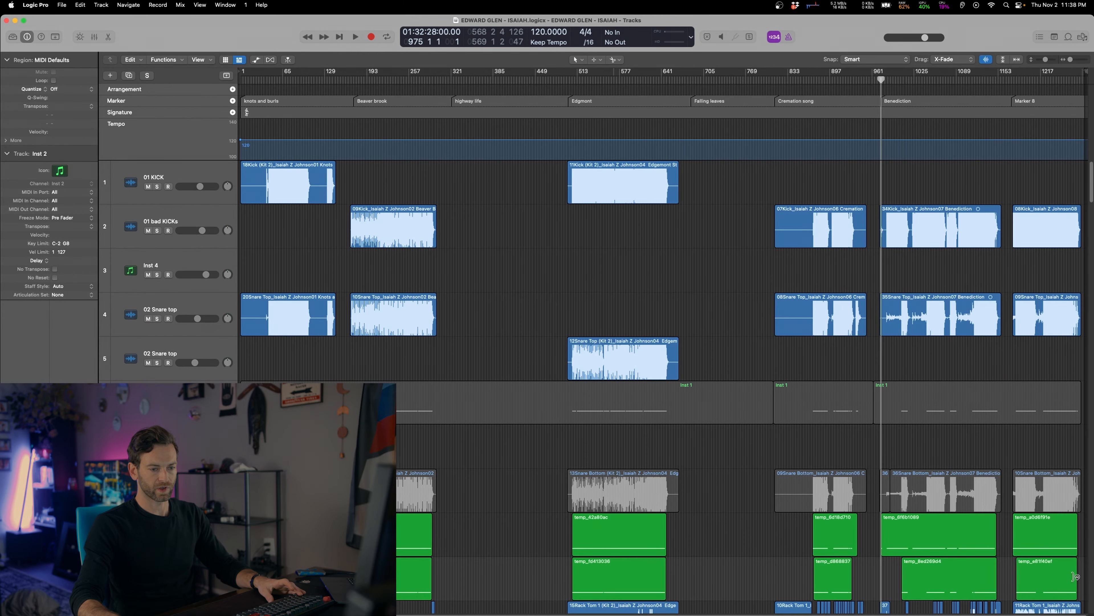
Join all the snare MIDI regions on Inst 2 into one region, and likewise all the kick MIDI regions on Inst 3
{"action": "scroll", "coordinate": [663, 345], "scroll_direction": "left", "scroll_amount": 1}
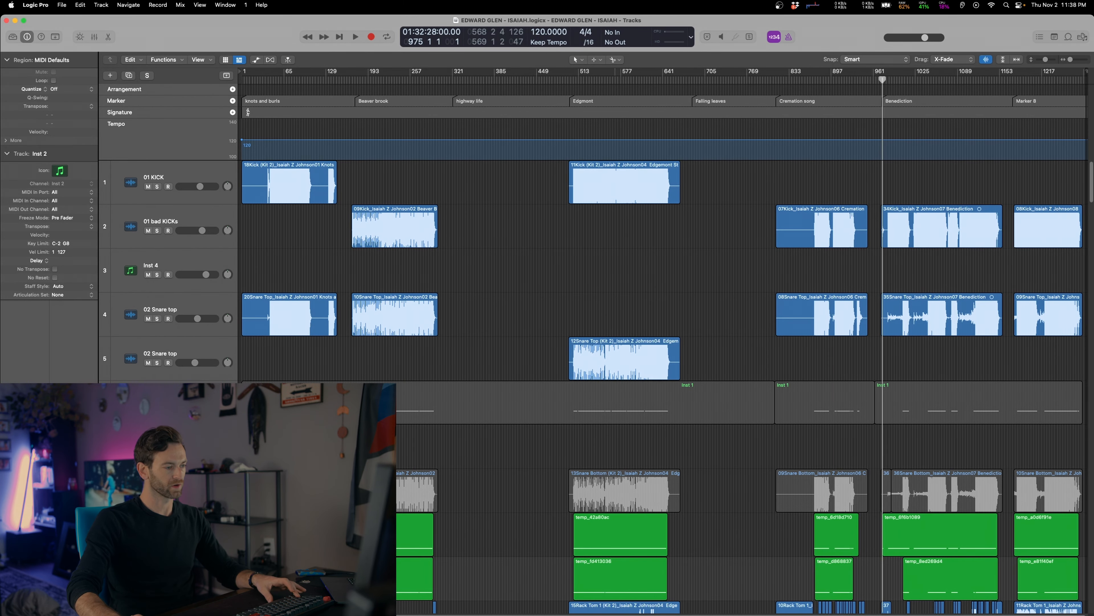
{"action": "left_click_drag", "start_coordinate": [259, 576], "coordinate": [1080, 574]}
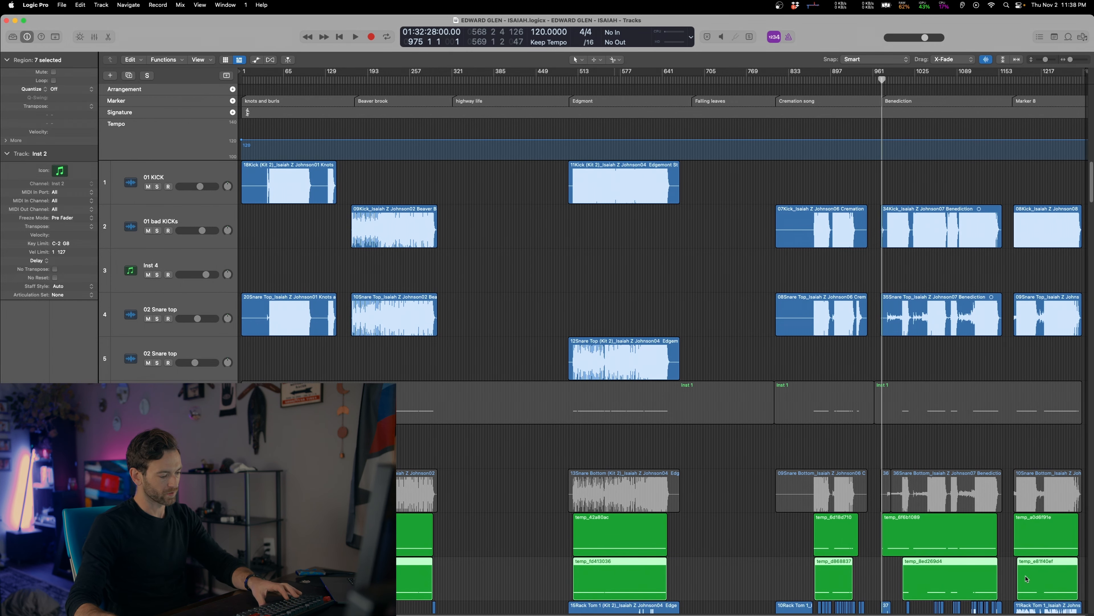
{"action": "key", "text": "super+j"}
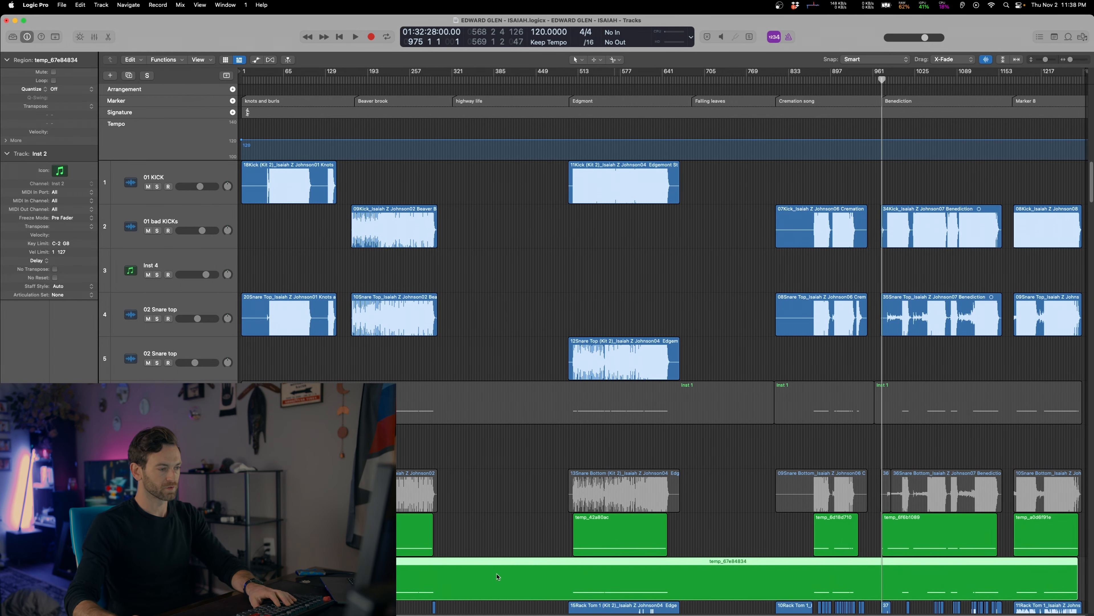
{"action": "left_click_drag", "start_coordinate": [258, 536], "coordinate": [1083, 539]}
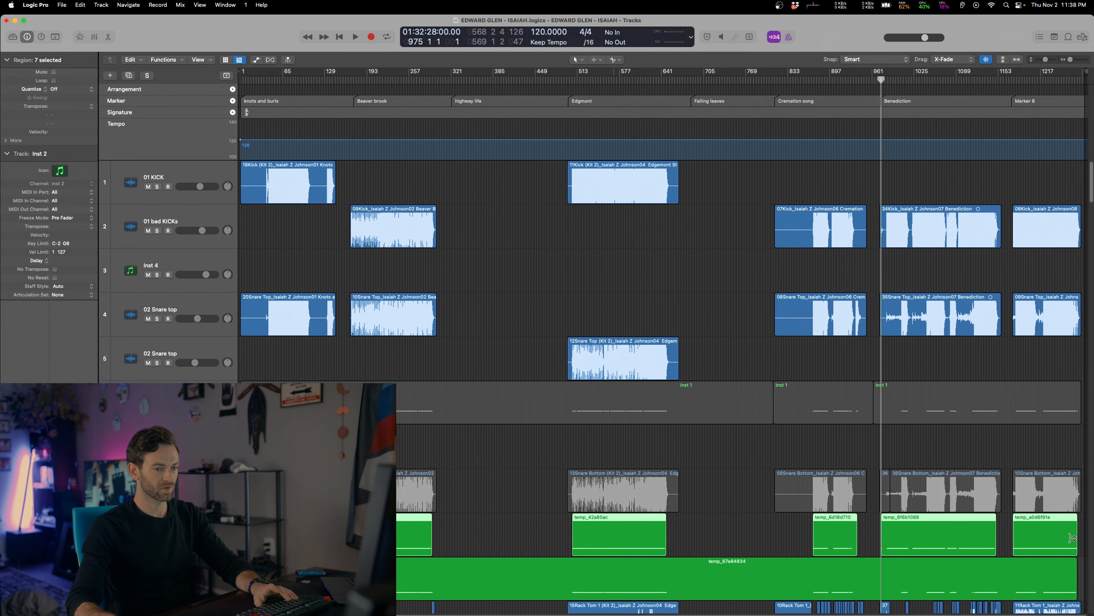
{"action": "key", "text": "super+j"}
Open Kontakt on Inst 3, view the kick page of The Invasion kit, and close the plug-in window
{"action": "left_click", "coordinate": [24, 424]}
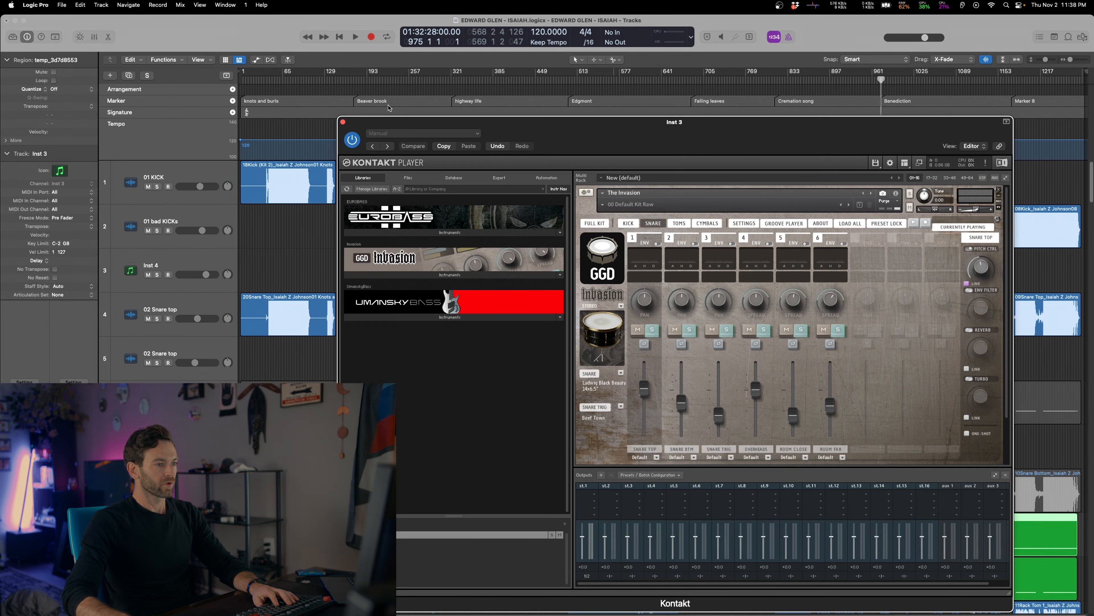
{"action": "left_click", "coordinate": [604, 345]}
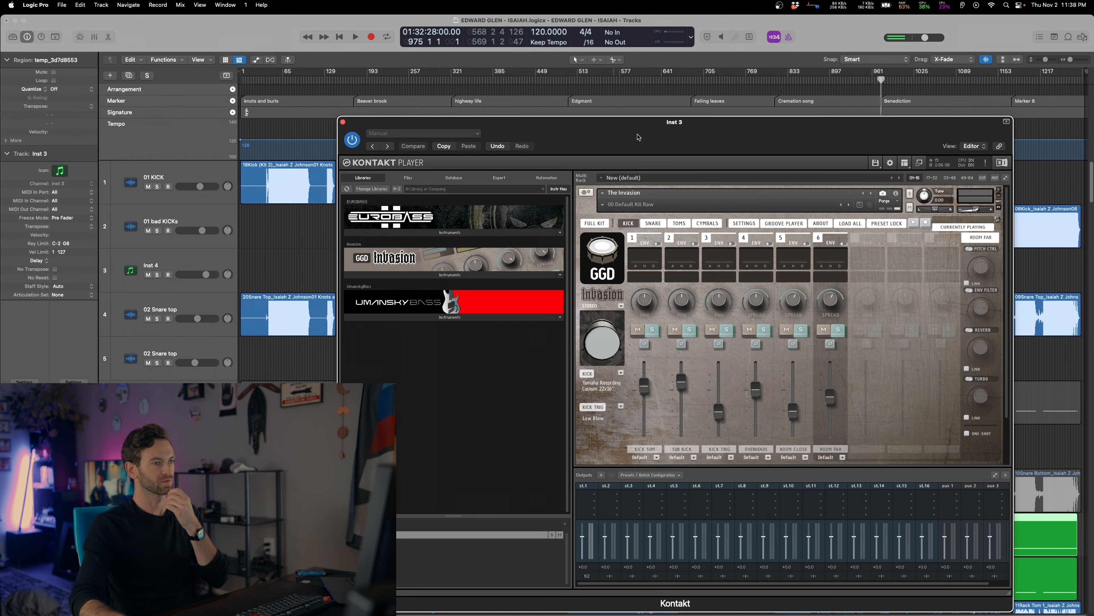
{"action": "left_click_drag", "start_coordinate": [638, 138], "coordinate": [613, 132]}
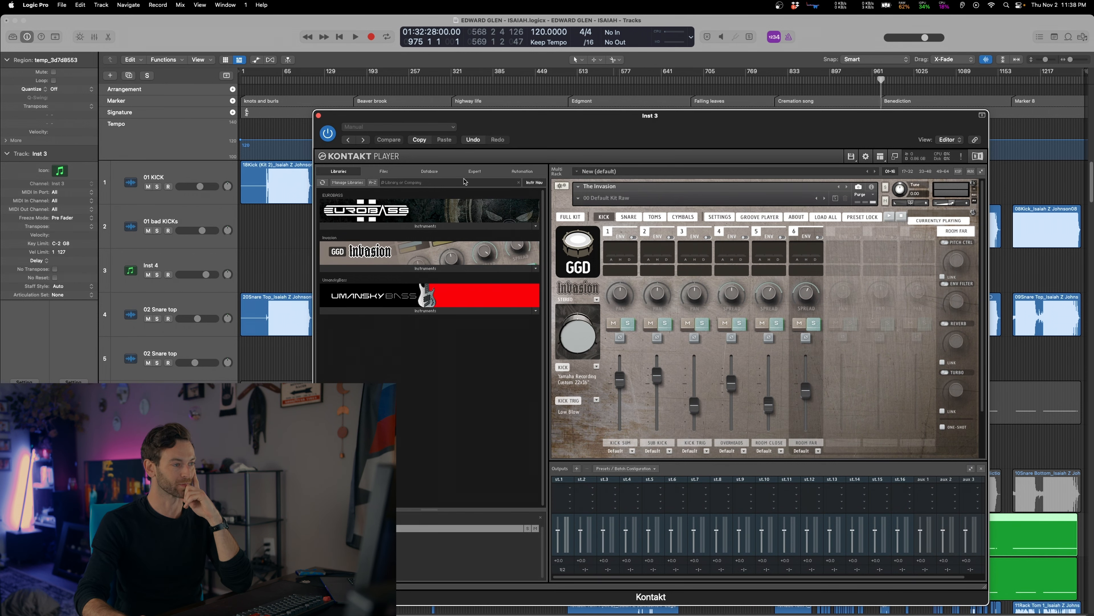
{"action": "left_click_drag", "start_coordinate": [603, 138], "coordinate": [521, 126]}
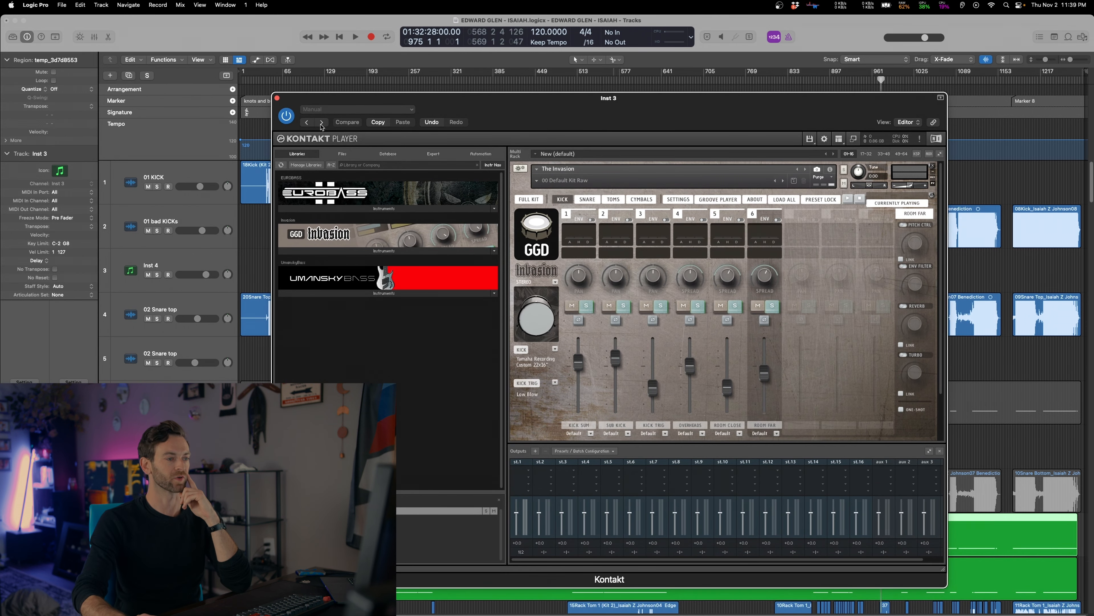
{"action": "left_click", "coordinate": [277, 98]}
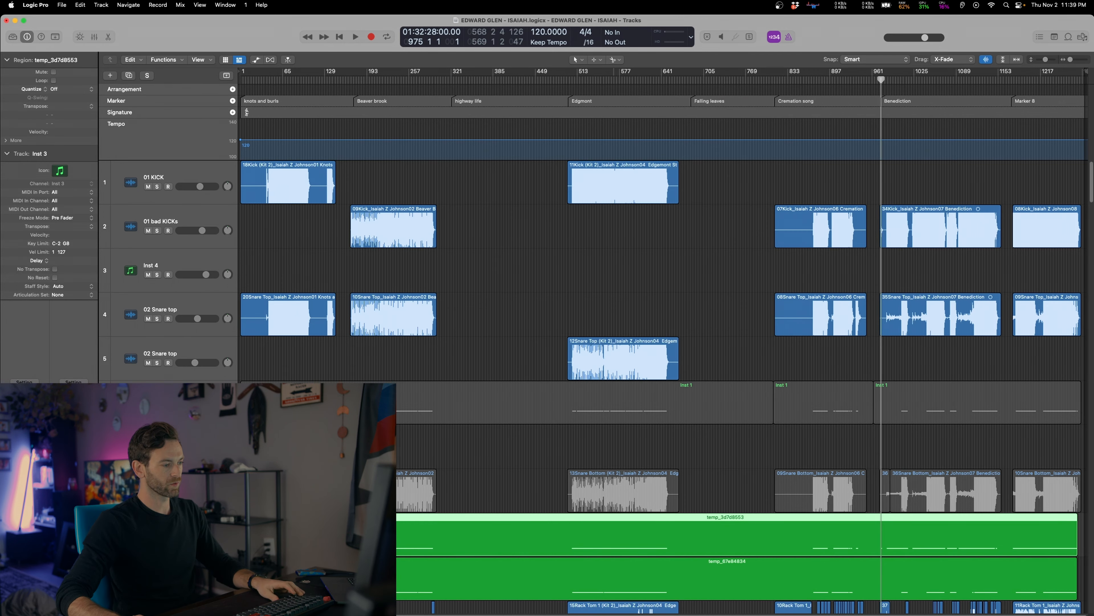
Open the joined Inst 3 region in the Piano Roll and transpose all its notes up to trigger the kick sample
{"action": "key", "text": "e"}
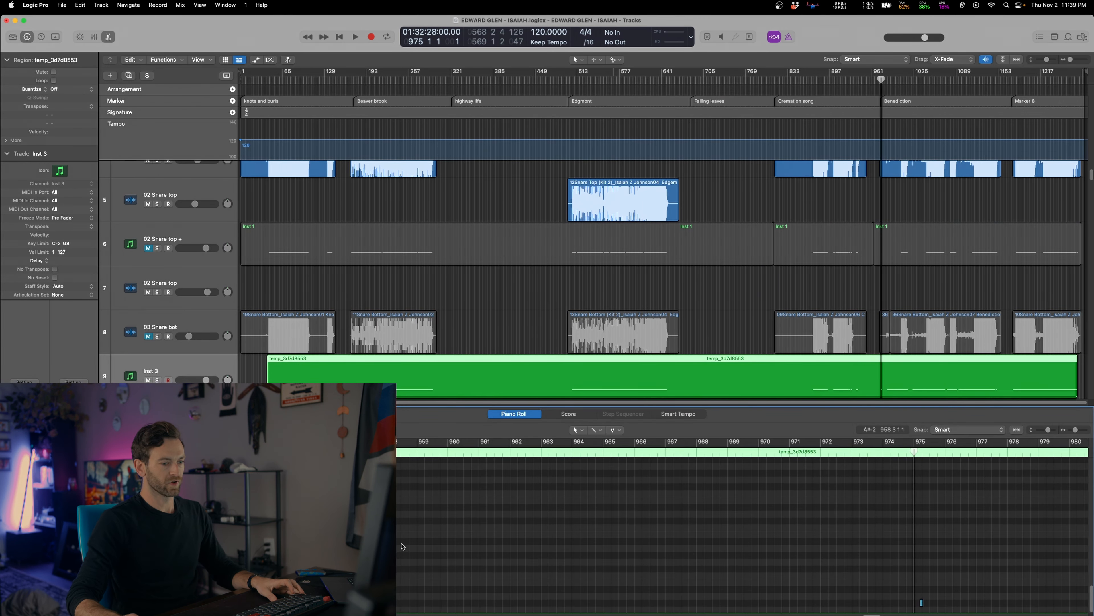
{"action": "scroll", "coordinate": [417, 550], "scroll_direction": "down", "scroll_amount": 6}
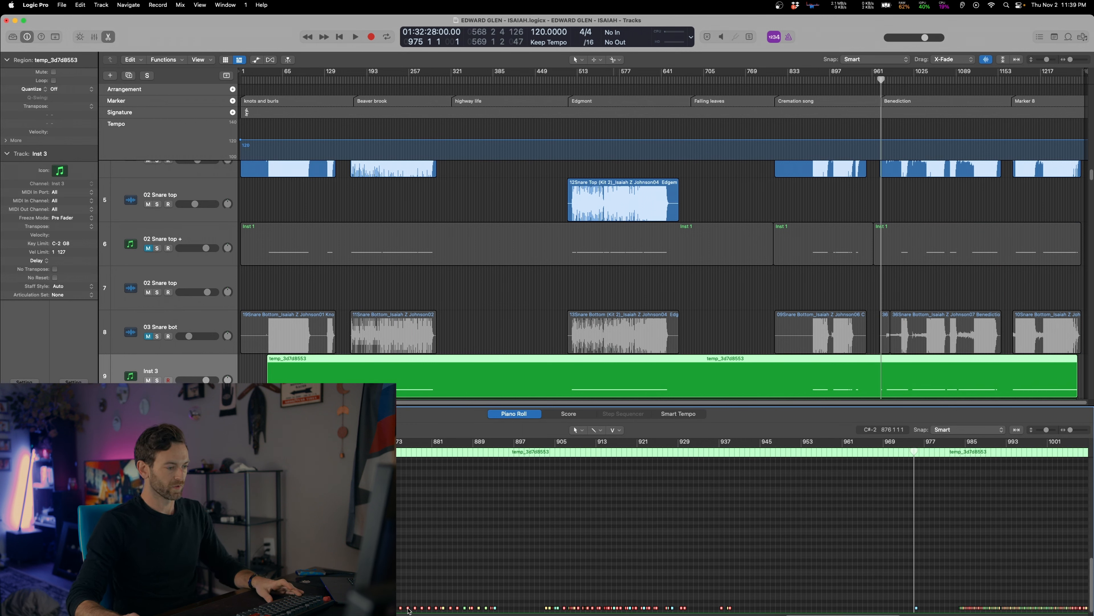
{"action": "left_click_drag", "start_coordinate": [409, 611], "coordinate": [408, 535]}
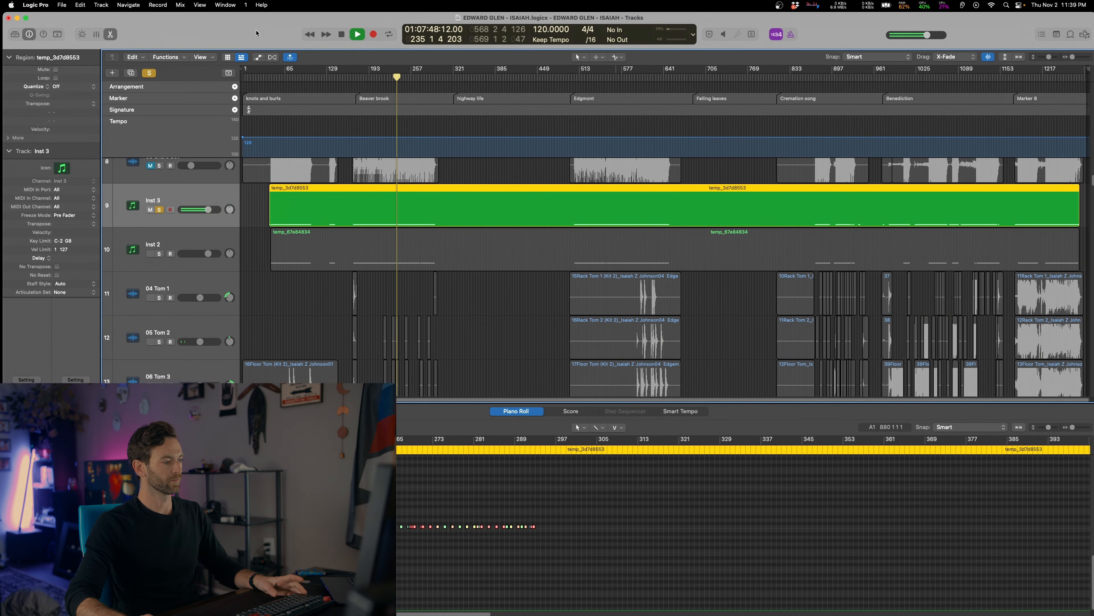
Turn off Inst 3's solo, stop playback, and view the Inst 2 snare region's notes in the Piano Roll
{"action": "key", "text": "s"}
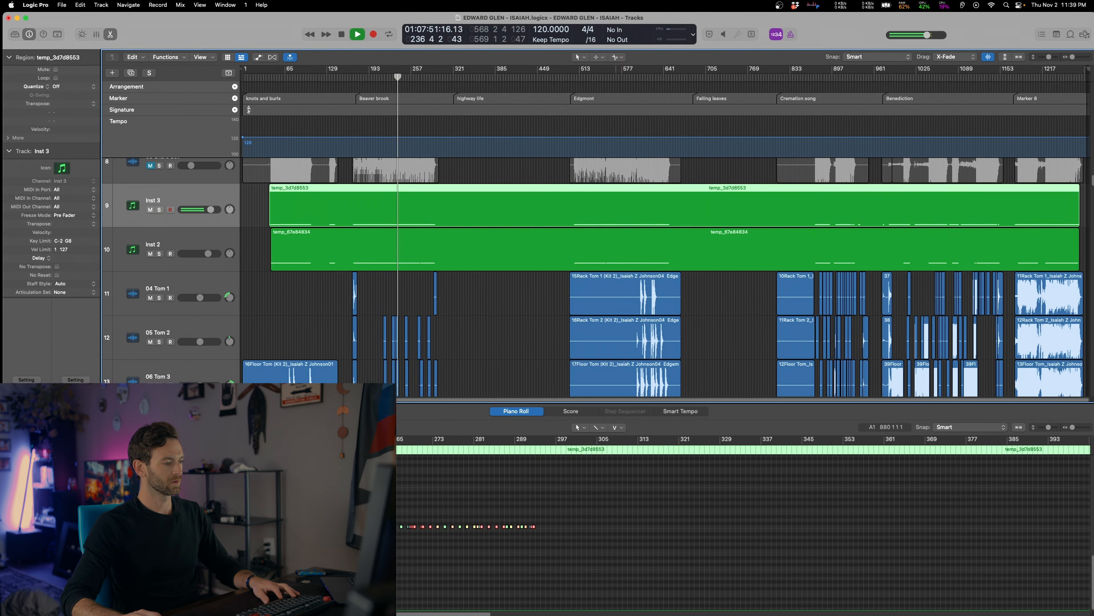
{"action": "key", "text": "space"}
{"action": "left_click", "coordinate": [281, 255]}
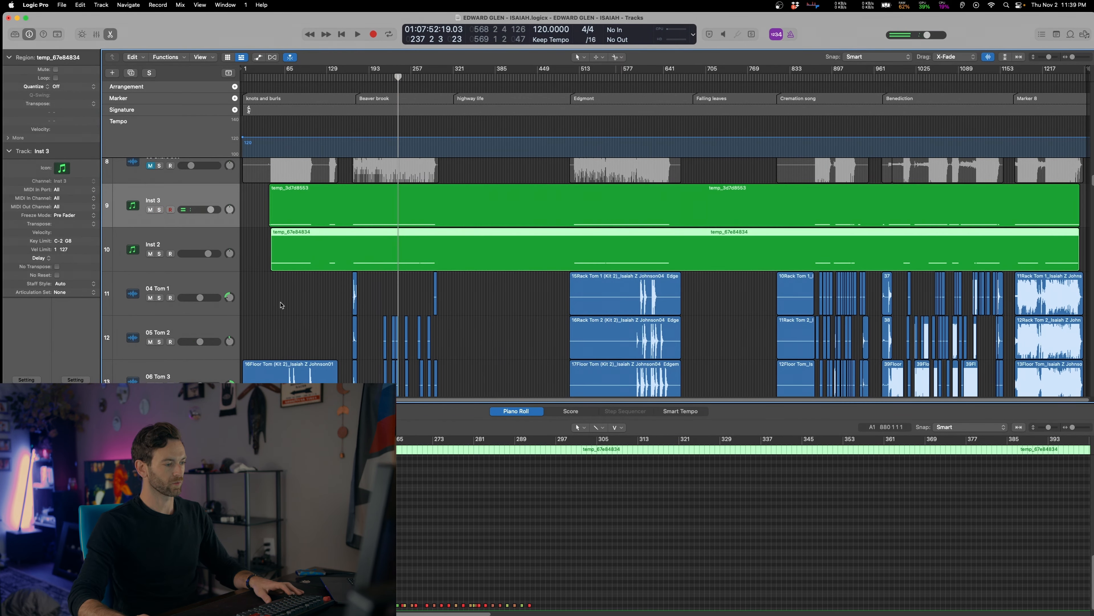
{"action": "left_click", "coordinate": [293, 308]}
{"action": "scroll", "coordinate": [267, 357], "scroll_direction": "up", "scroll_amount": 5}
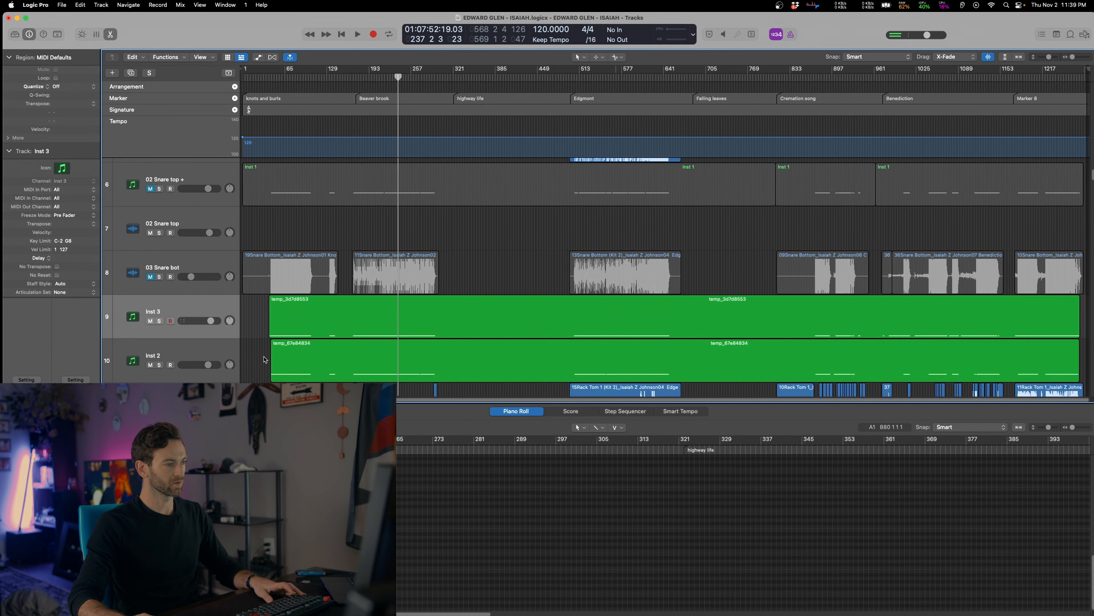
Move the Inst 2 snare region onto Inst 3 with the kick region and transpose its notes up in the Piano Roll
{"action": "left_click_drag", "start_coordinate": [274, 359], "coordinate": [280, 327]}
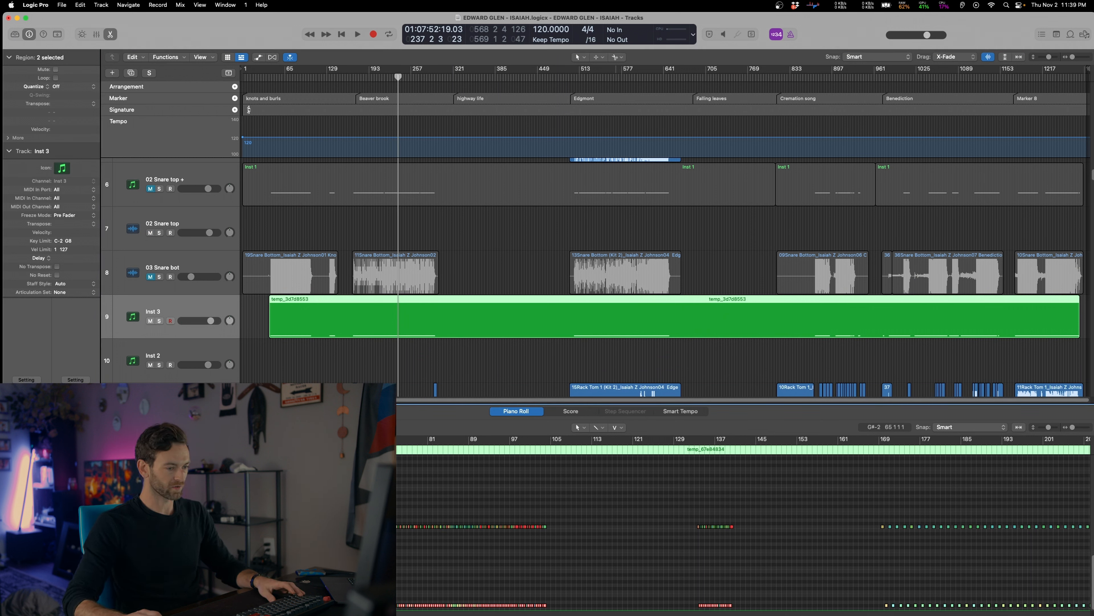
{"action": "key", "text": "space"}
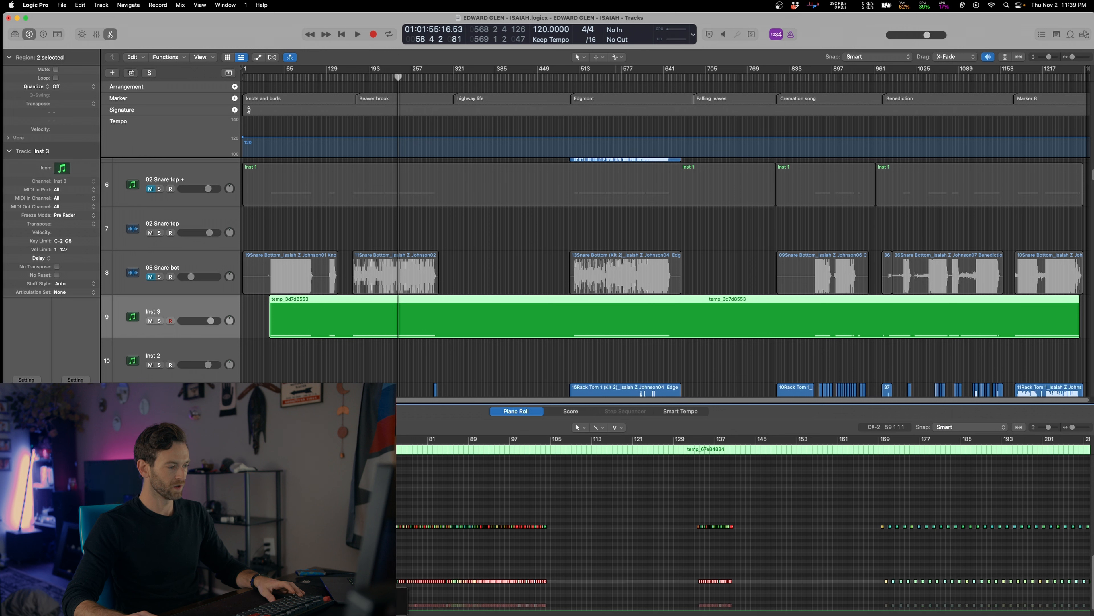
{"action": "left_click_drag", "start_coordinate": [315, 526], "coordinate": [315, 520]}
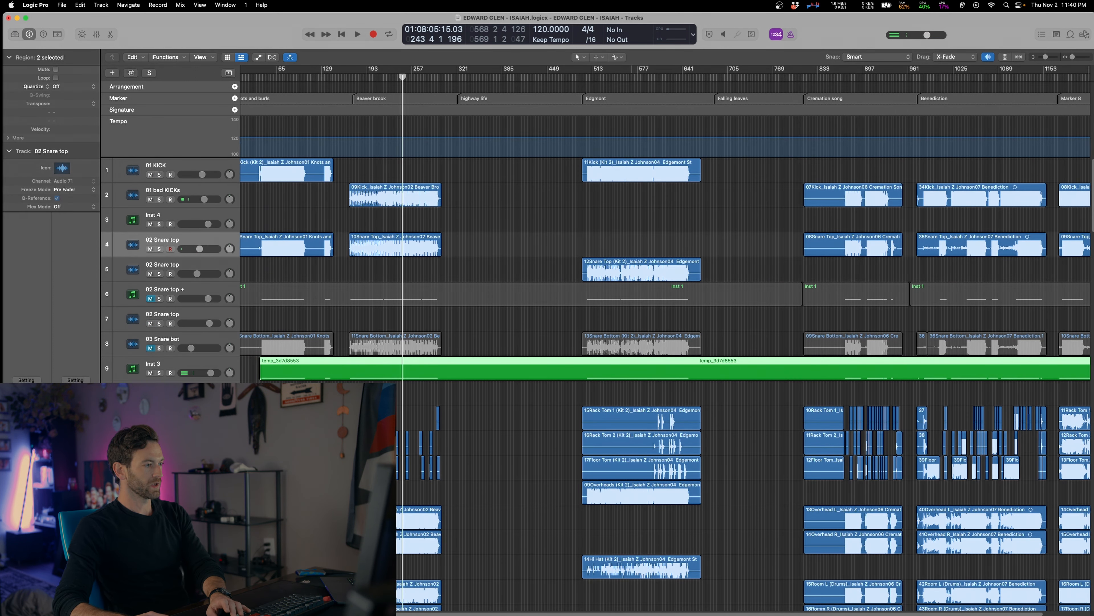
Play Inst 3 together with the live kick and snare tracks in Beaver brook, and save the project
{"action": "key", "text": "Up"}
{"action": "key", "text": "Up"}
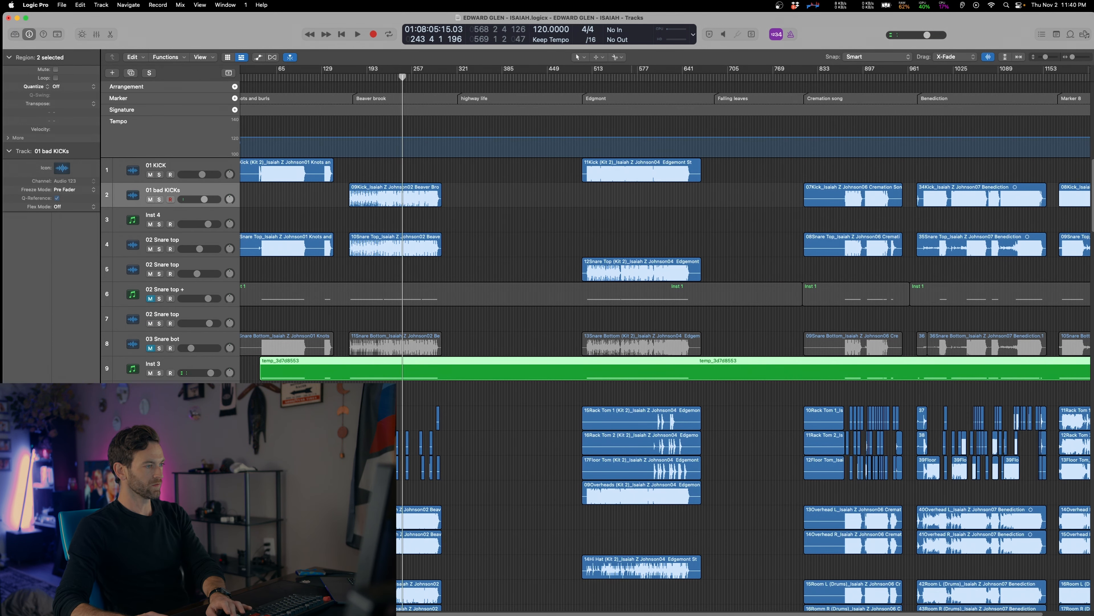
{"action": "key", "text": "Up"}
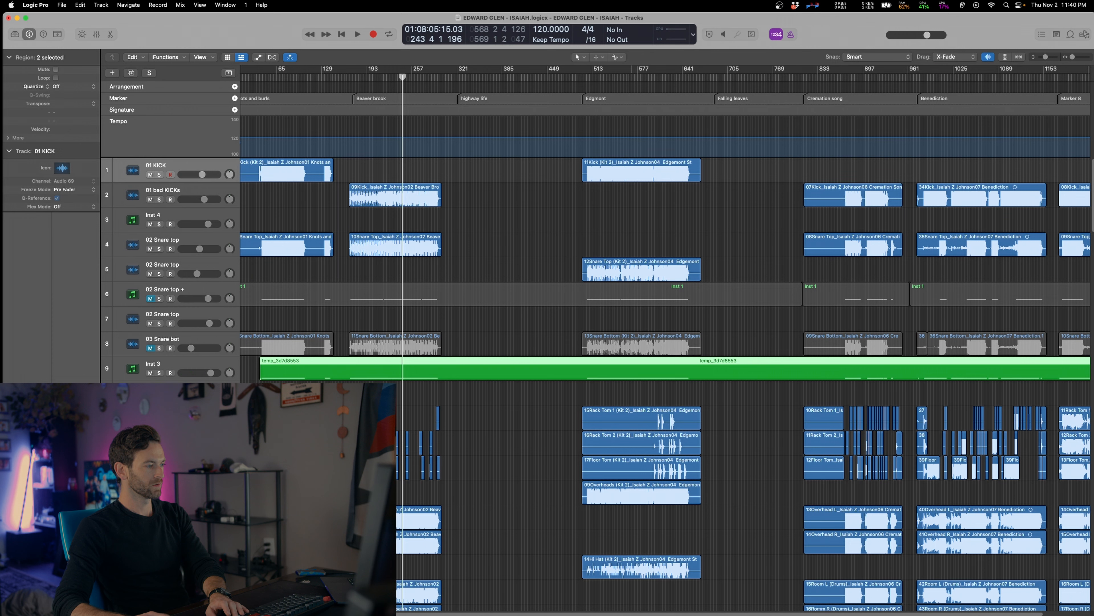
{"action": "key", "text": "space"}
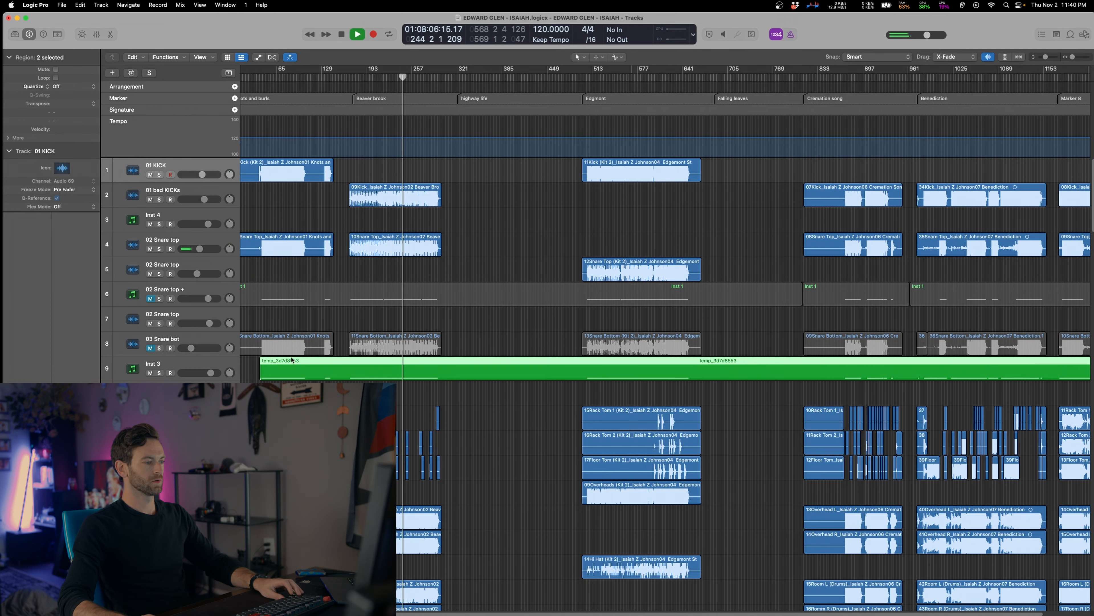
{"action": "key", "text": "super+Up"}
{"action": "left_click", "coordinate": [202, 338]}
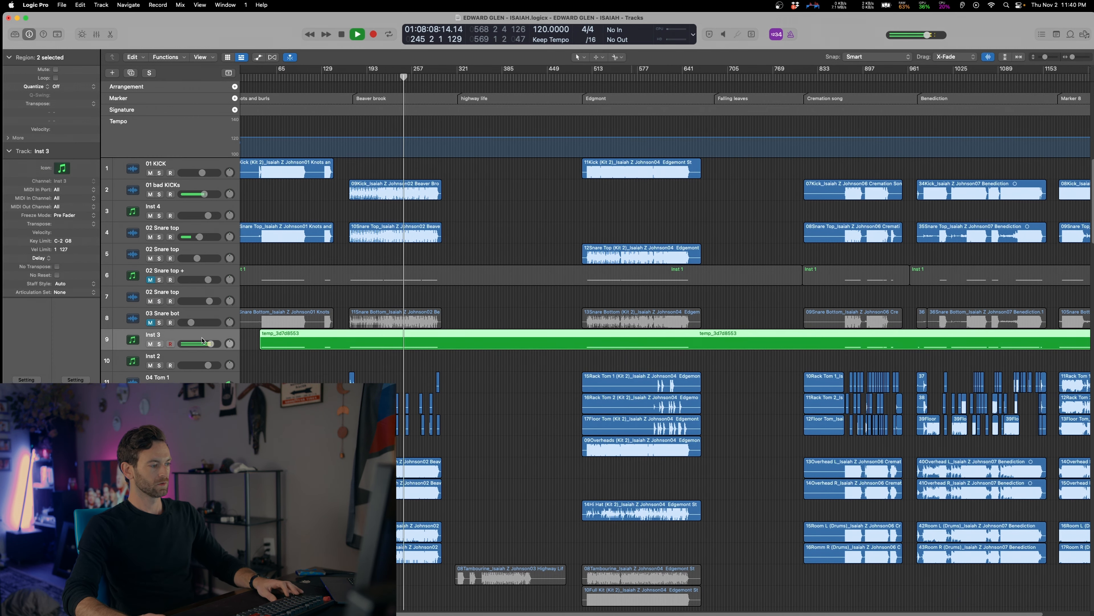
{"action": "key", "text": "super+s"}
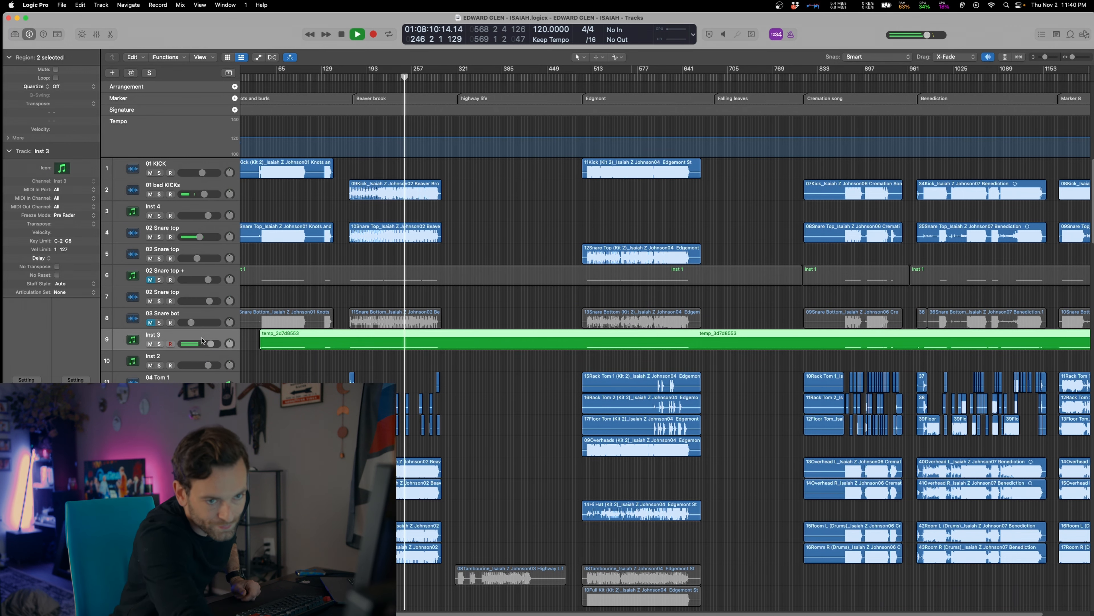
{"action": "key", "text": "super+Up"}
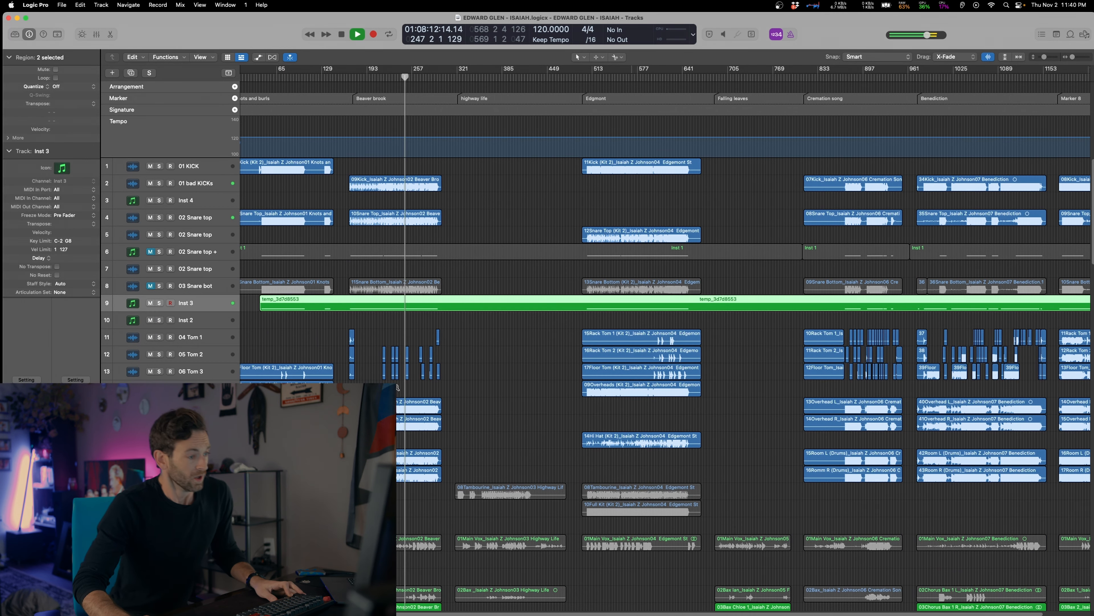
Play parts of Edgmont and Cremation song to check the Inst 3 samples against the live kick and snare
{"action": "left_click", "coordinate": [496, 365]}
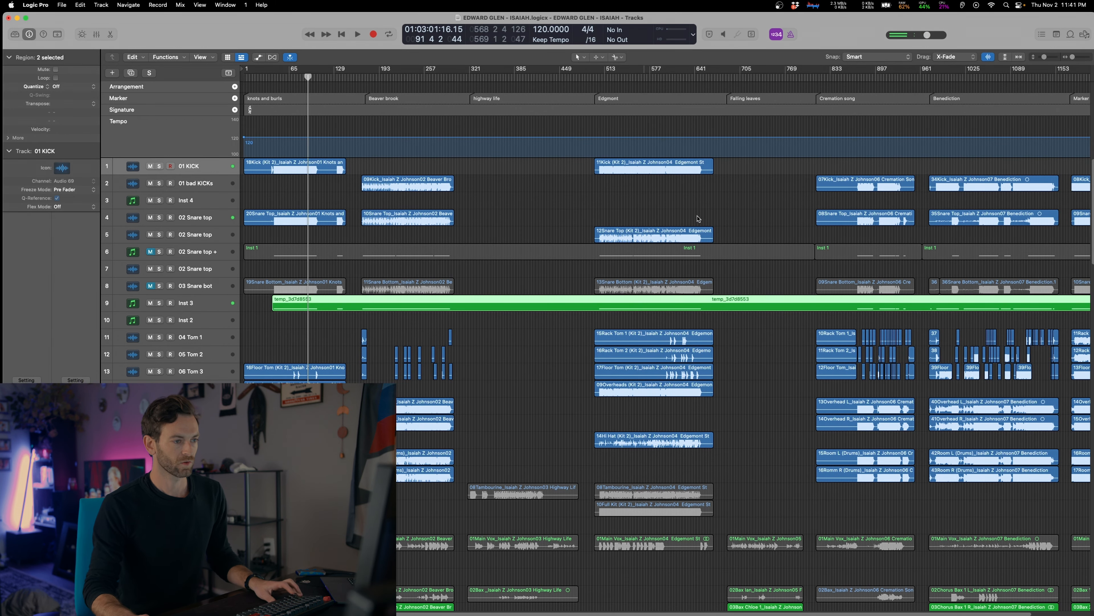
{"action": "left_click", "coordinate": [650, 202]}
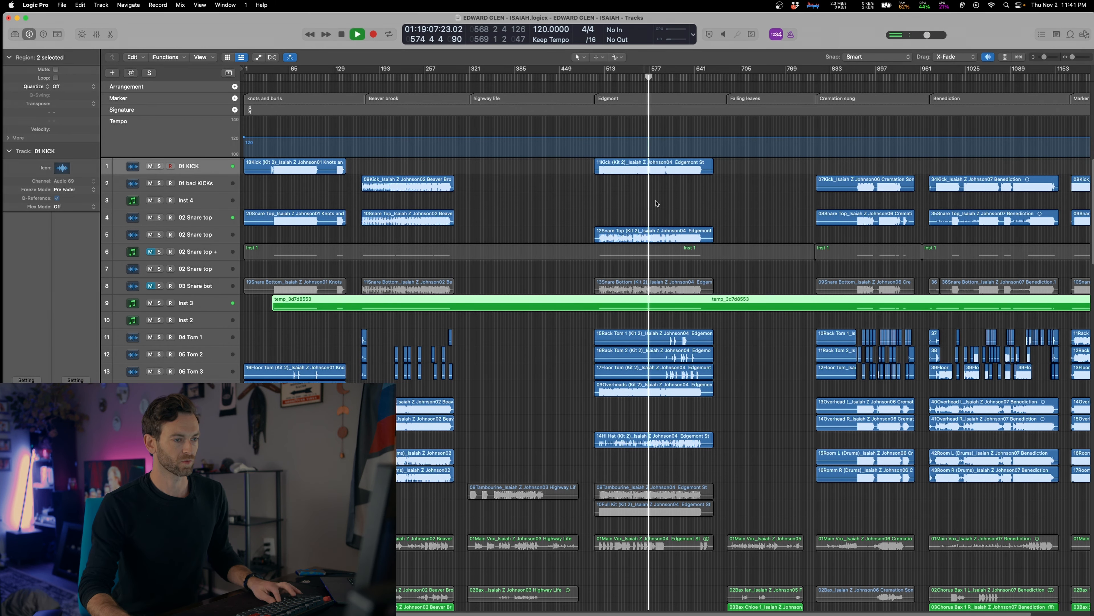
{"action": "key", "text": "space"}
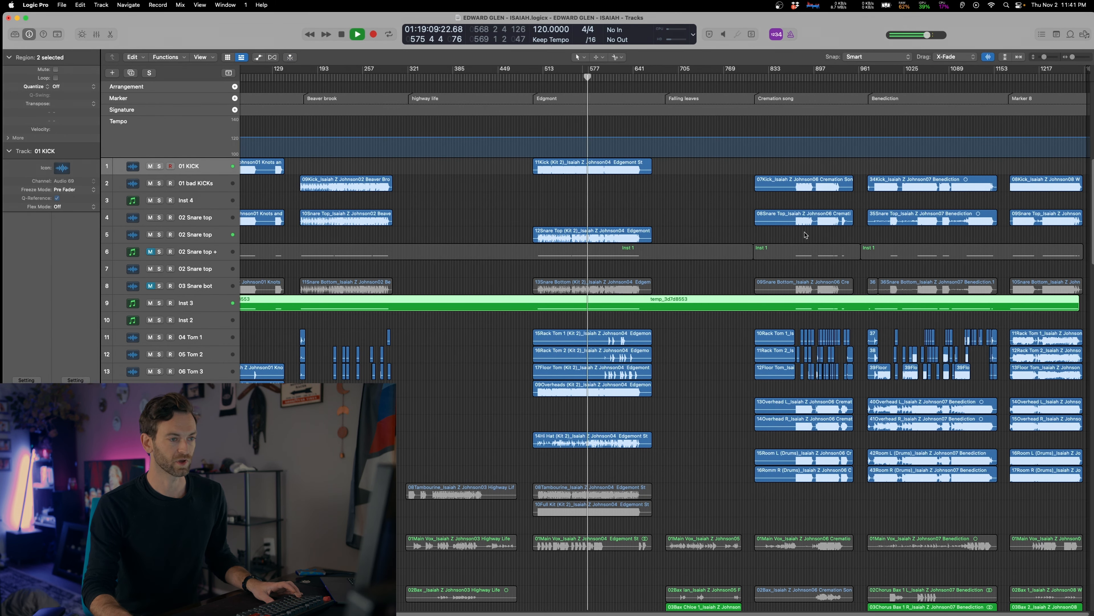
{"action": "left_click", "coordinate": [803, 203], "text": "shift"}
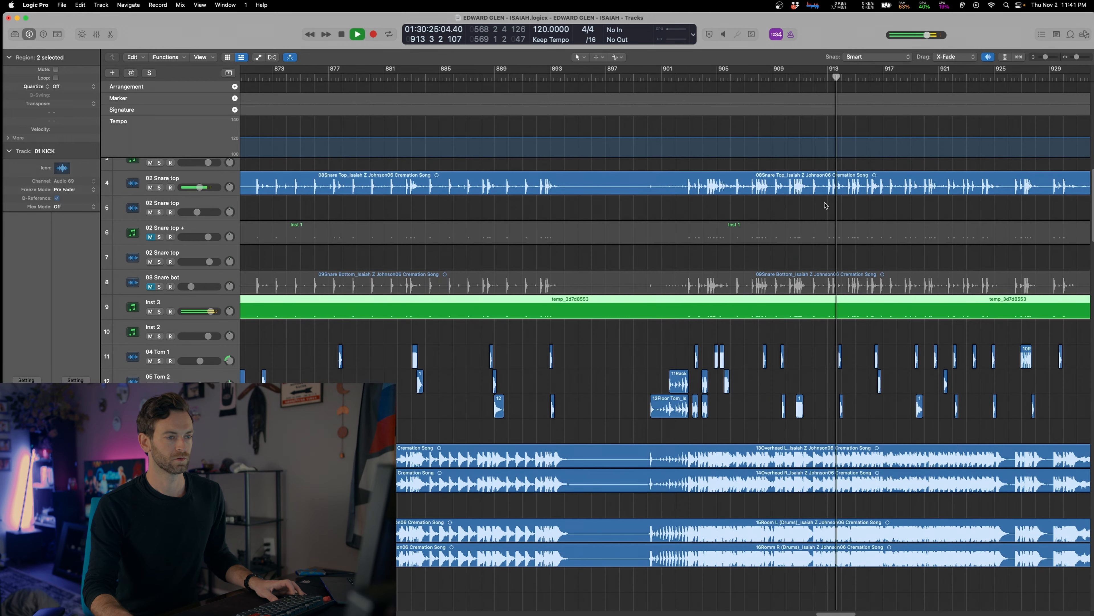
{"action": "scroll", "coordinate": [825, 205], "scroll_direction": "up", "scroll_amount": 3}
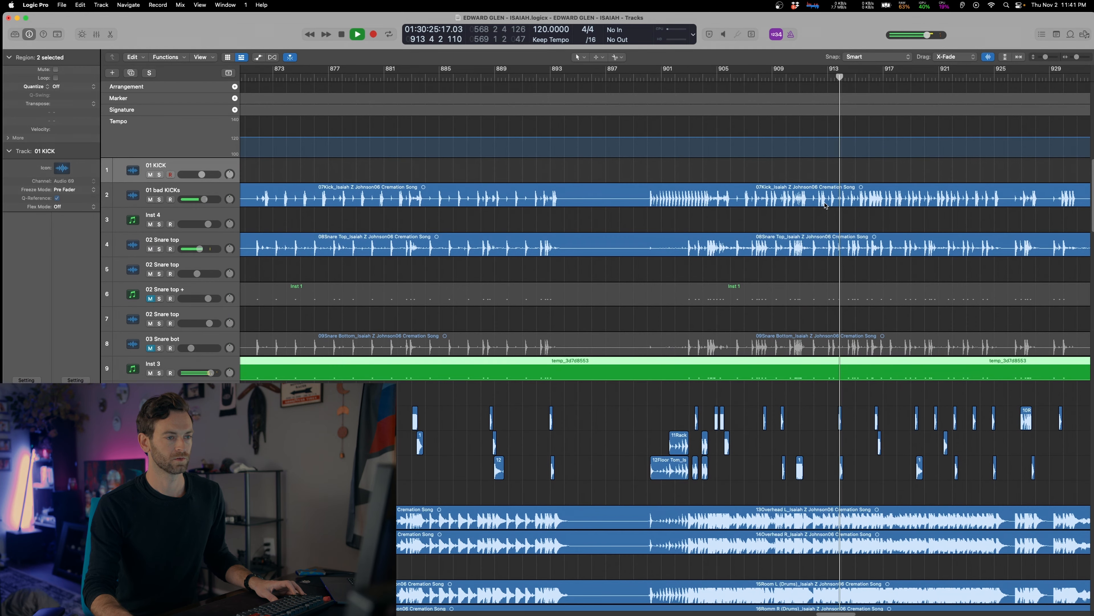
{"action": "left_click", "coordinate": [823, 401]}
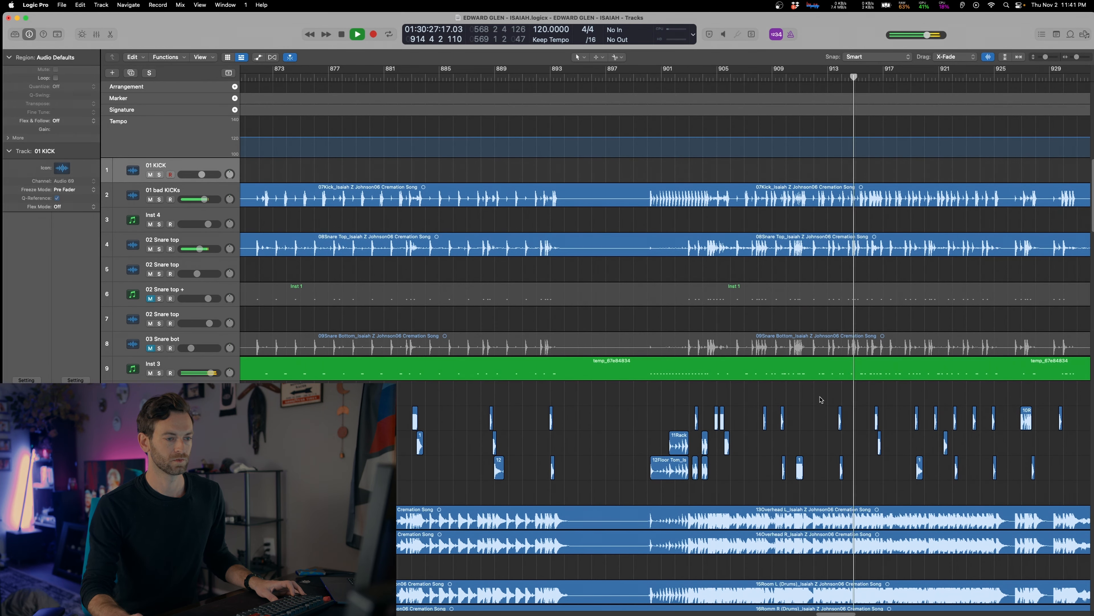
{"action": "key", "text": "space"}
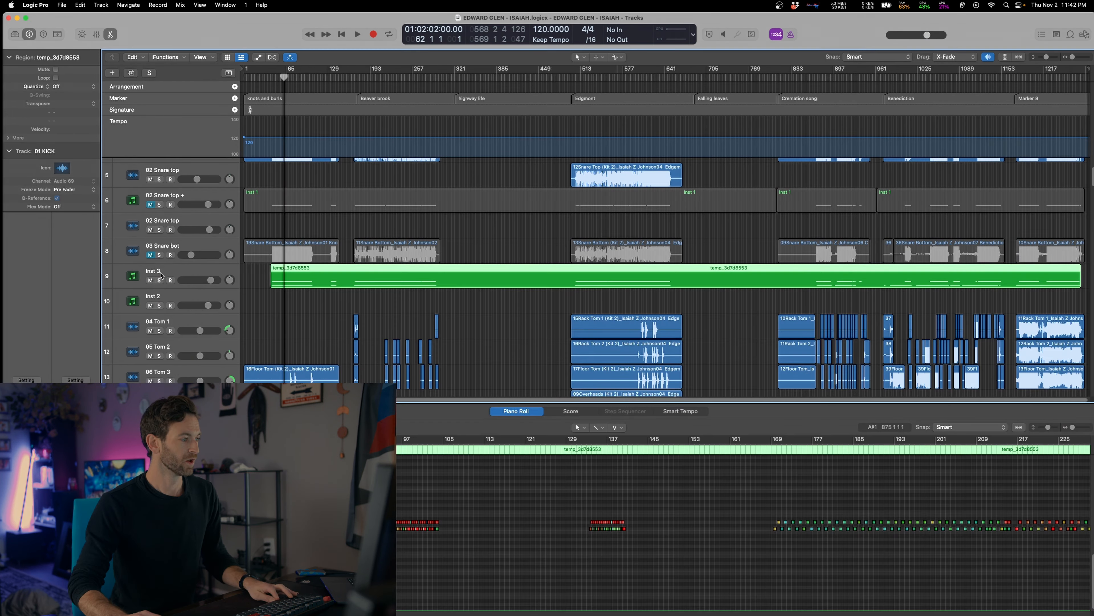
Play Inst 3 from bar 62 and examine its kick and snare notes in the Piano Roll
{"action": "key", "text": "space"}
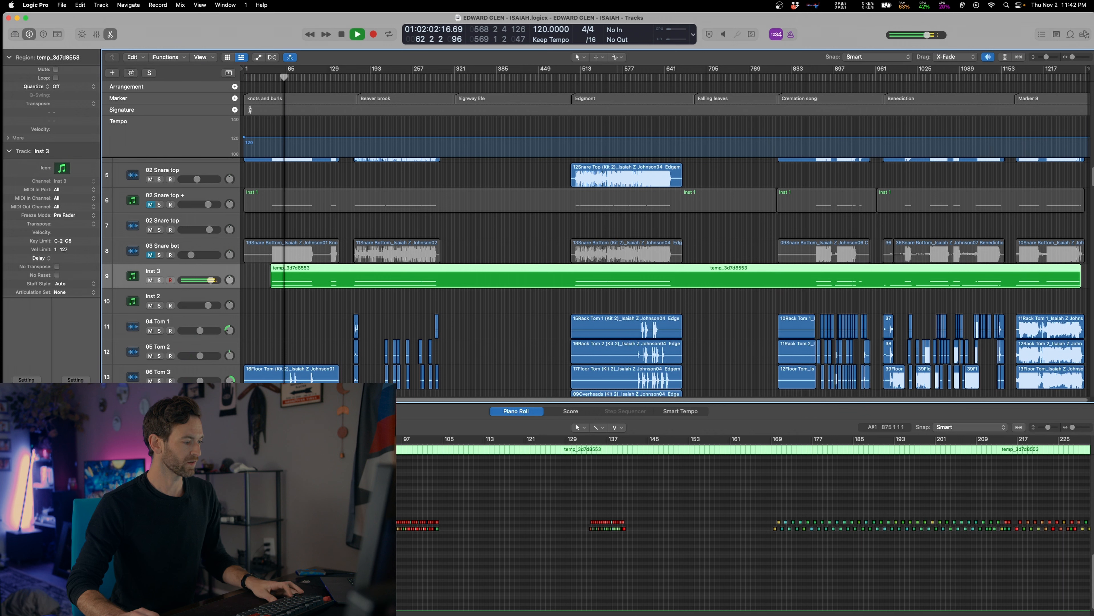
{"action": "scroll", "coordinate": [330, 536], "scroll_direction": "up", "scroll_amount": 8}
{"action": "key", "text": "space"}
{"action": "scroll", "coordinate": [330, 536], "scroll_direction": "left", "scroll_amount": 5}
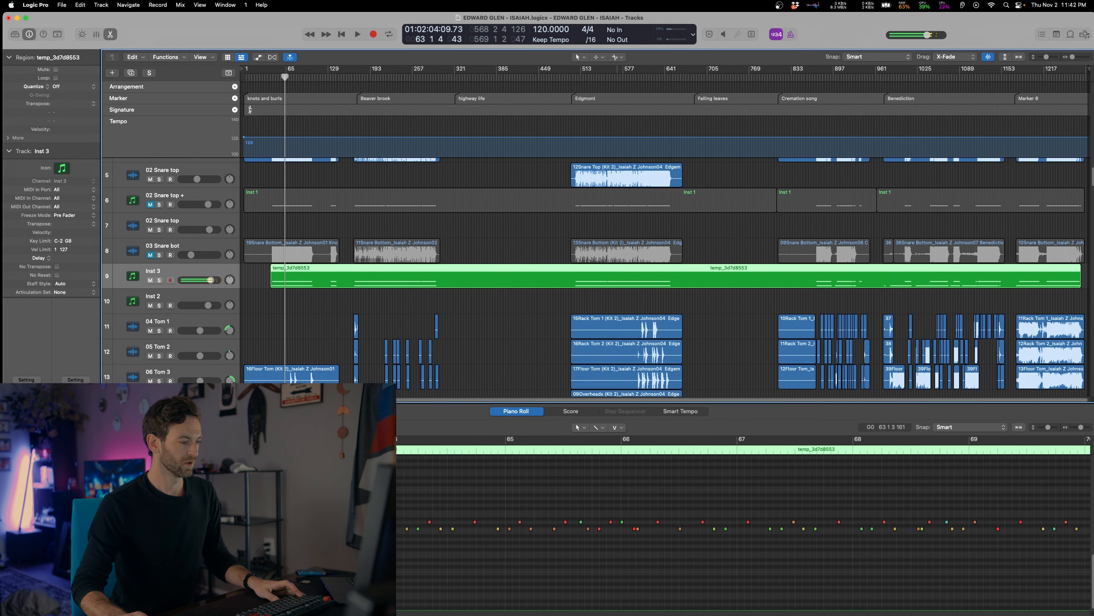
{"action": "left_click", "coordinate": [407, 502]}
{"action": "key", "text": "space"}
{"action": "scroll", "coordinate": [405, 500], "scroll_direction": "up", "scroll_amount": 5}
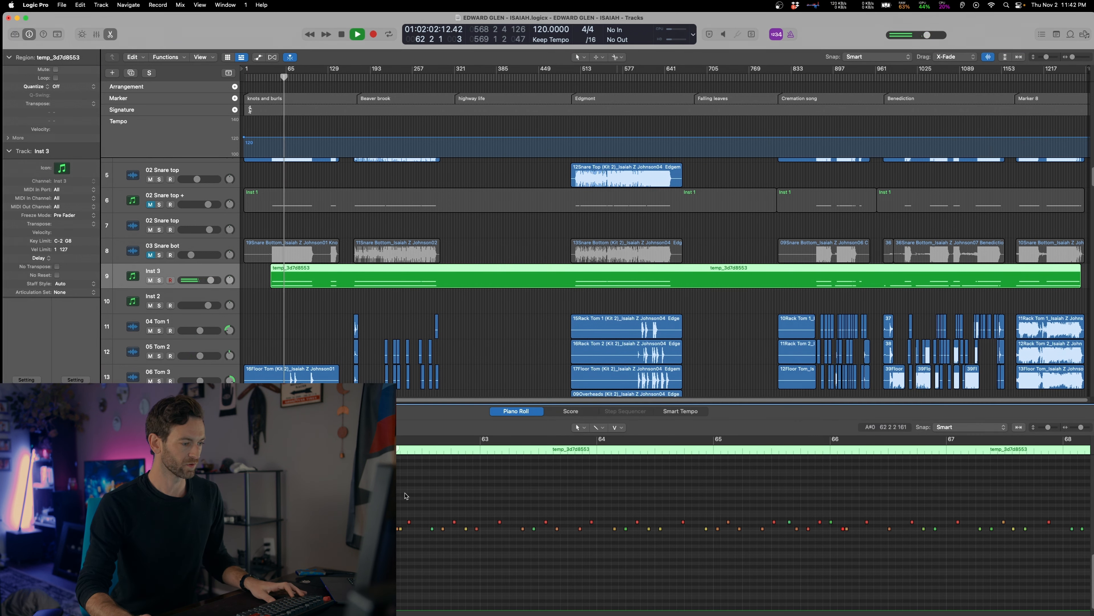
{"action": "key", "text": "space"}
{"action": "left_click_drag", "start_coordinate": [401, 507], "coordinate": [397, 547]}
{"action": "key", "text": "space"}
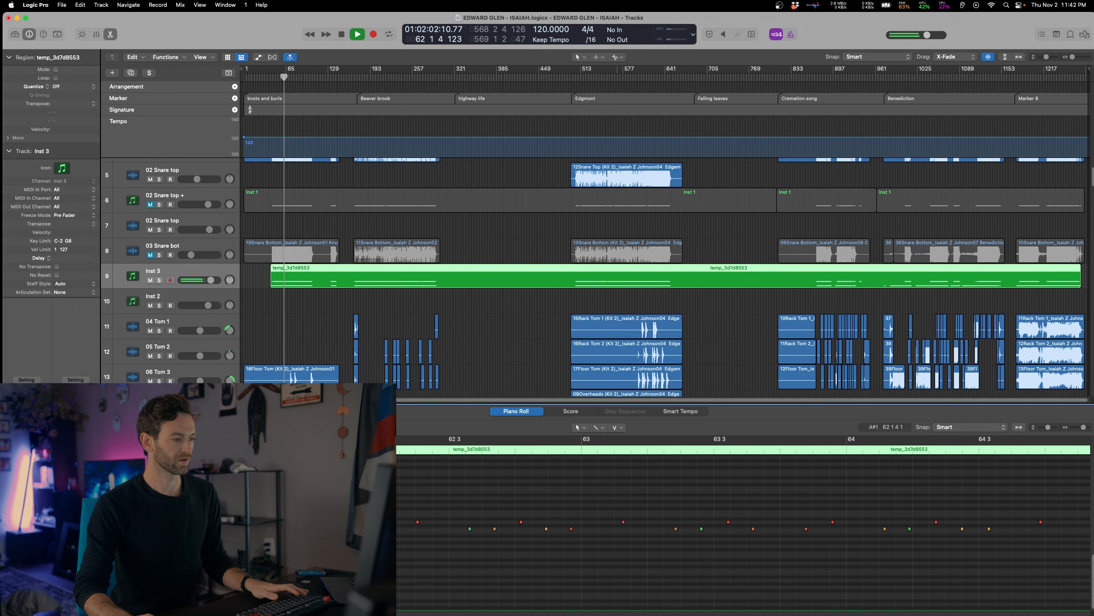
{"action": "scroll", "coordinate": [446, 514], "scroll_direction": "down", "scroll_amount": 10}
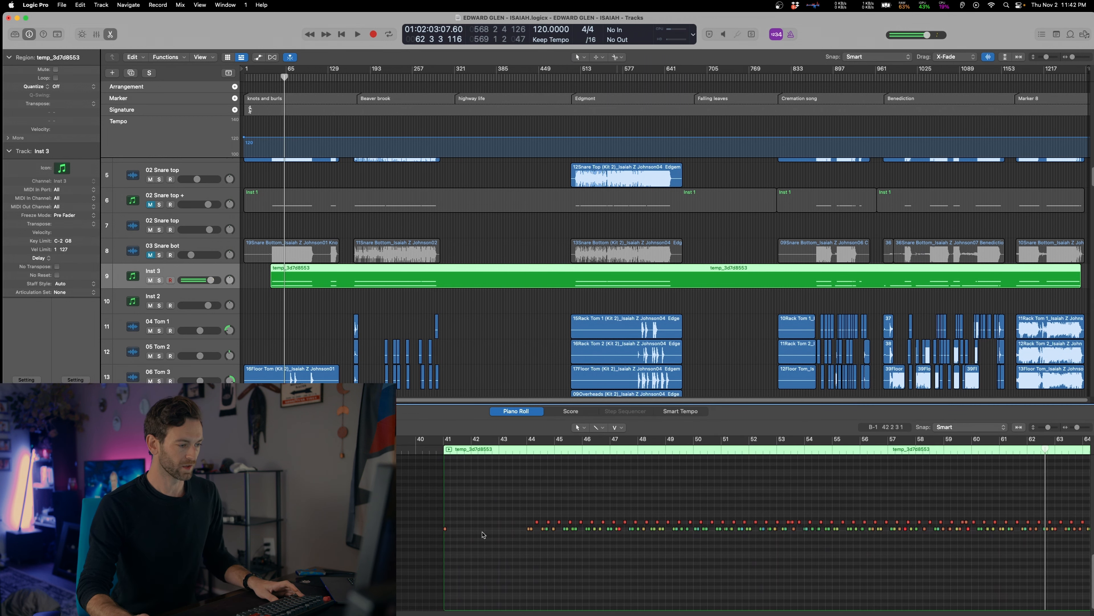
Locate the start of the knots and burls drums and place the playhead on the 01 KICK hit near bar 44 beat 3
{"action": "left_click", "coordinate": [678, 453]}
{"action": "scroll", "coordinate": [677, 459], "scroll_direction": "up", "scroll_amount": 8}
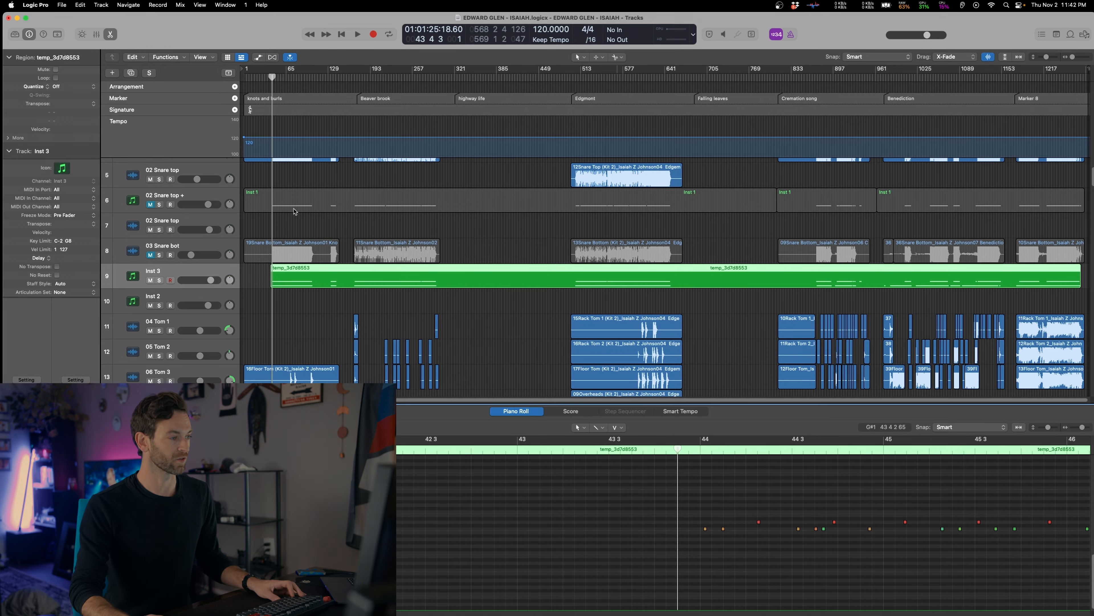
{"action": "scroll", "coordinate": [296, 212], "scroll_direction": "up", "scroll_amount": 5}
{"action": "key", "text": "super+Right"}
{"action": "key", "text": "super+Right"}
{"action": "key", "text": "super+Right"}
{"action": "key", "text": "super+Right"}
{"action": "key", "text": "super+Right"}
{"action": "key", "text": "super+Right"}
{"action": "key", "text": "super+Right"}
{"action": "key", "text": "super+Right"}
{"action": "key", "text": "super+Right"}
{"action": "key", "text": "super+Right"}
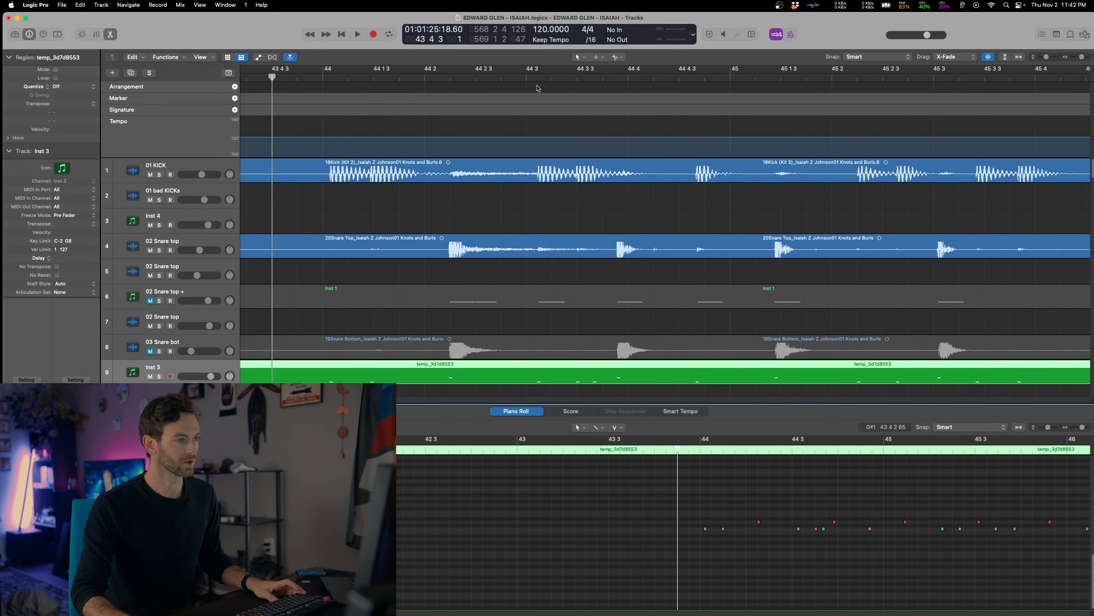
{"action": "left_click", "coordinate": [536, 78]}
Align the playhead with the kick's onset at 44 3 1 104 and compare it with the matching Piano Roll note
{"action": "key", "text": "super+Right"}
{"action": "key", "text": "super+Right"}
{"action": "key", "text": "super+Right"}
{"action": "key", "text": "super+Right"}
{"action": "key", "text": "super+Right"}
{"action": "key", "text": "super+Right"}
{"action": "key", "text": "super+Right"}
{"action": "key", "text": "super+Right"}
{"action": "key", "text": "super+Down"}
{"action": "key", "text": "super+Down"}
{"action": "key", "text": "super+Down"}
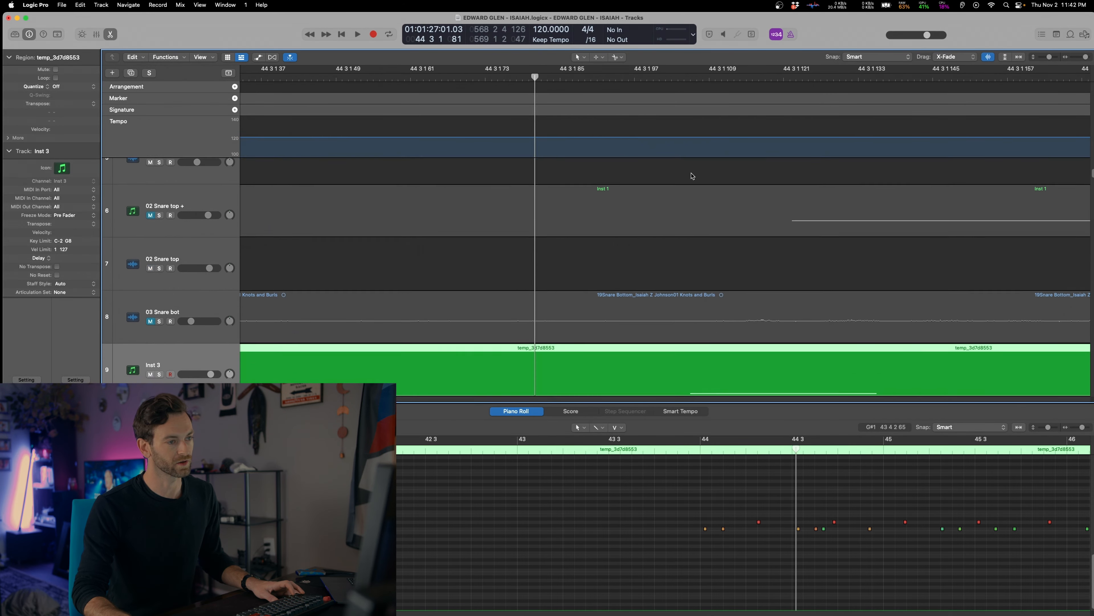
{"action": "scroll", "coordinate": [691, 168], "scroll_direction": "up", "scroll_amount": 5}
{"action": "left_click_drag", "start_coordinate": [701, 79], "coordinate": [684, 79]}
{"action": "scroll", "coordinate": [852, 553], "scroll_direction": "up", "scroll_amount": 5}
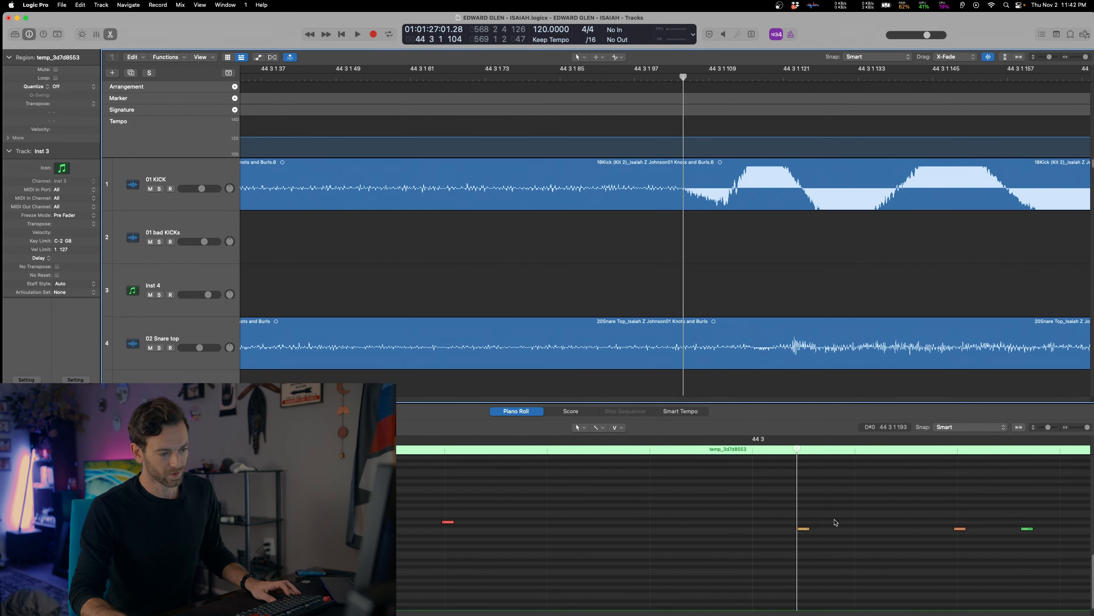
Add a C0 kick note near 44 3 1 in the Inst 3 region and delete it again
{"action": "left_click", "coordinate": [848, 530], "text": "super"}
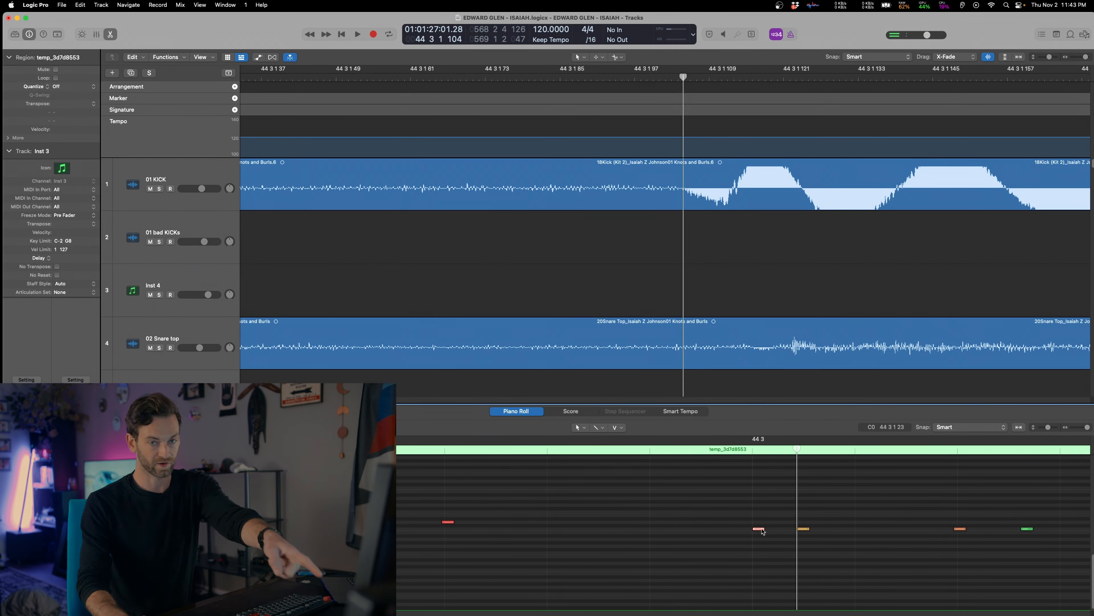
{"action": "key", "text": "Delete"}
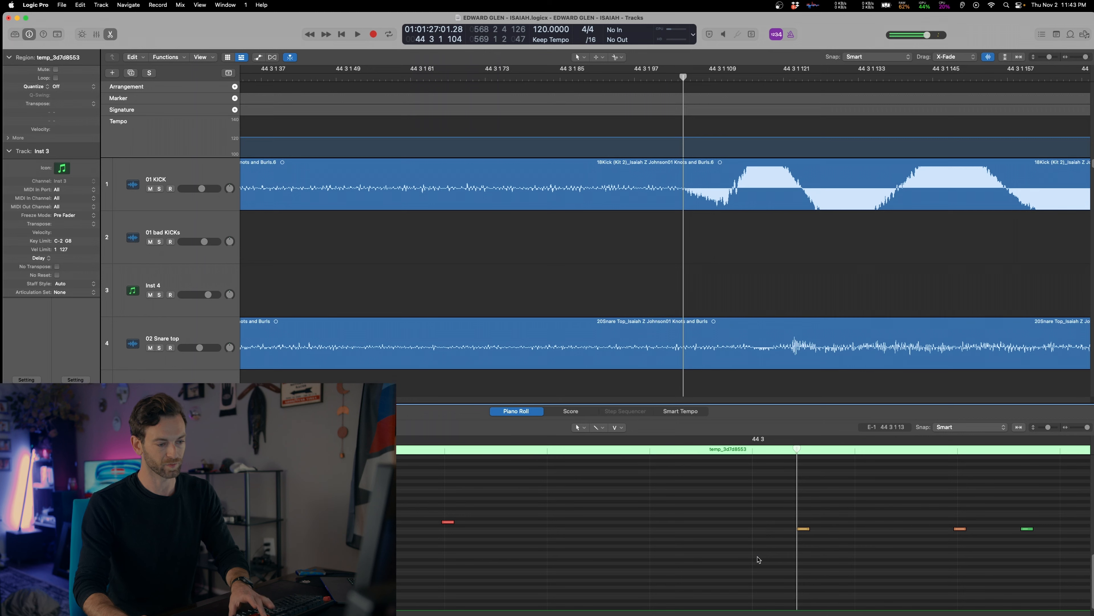
{"action": "scroll", "coordinate": [763, 550], "scroll_direction": "right", "scroll_amount": 10}
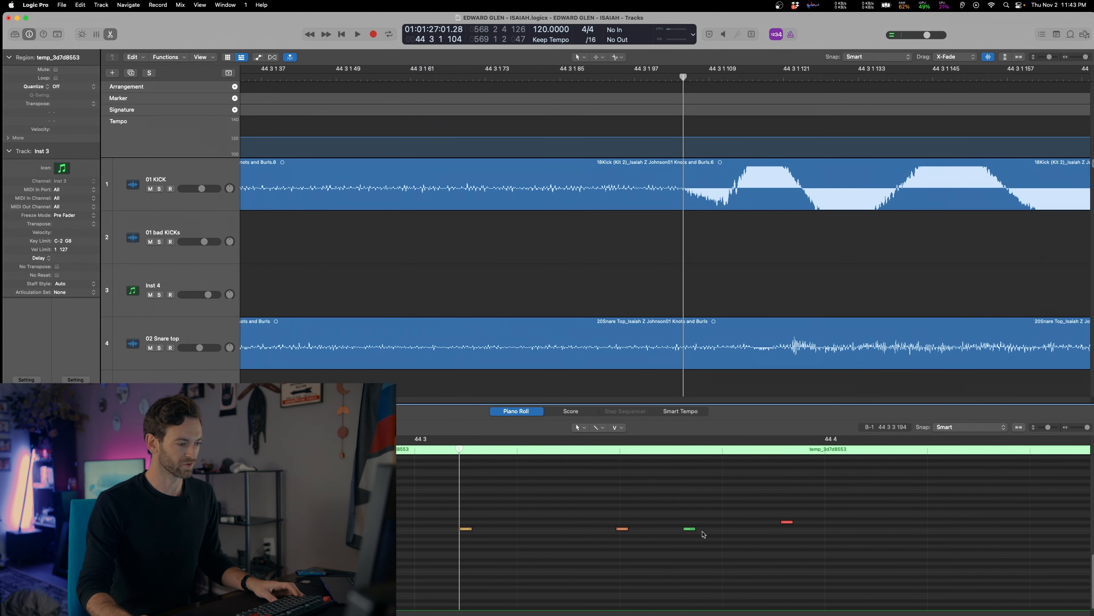
Play the kick and snare around bar 103 and check the Inst 3 notes there in the Piano Roll
{"action": "key", "text": "z"}
{"action": "key", "text": "space"}
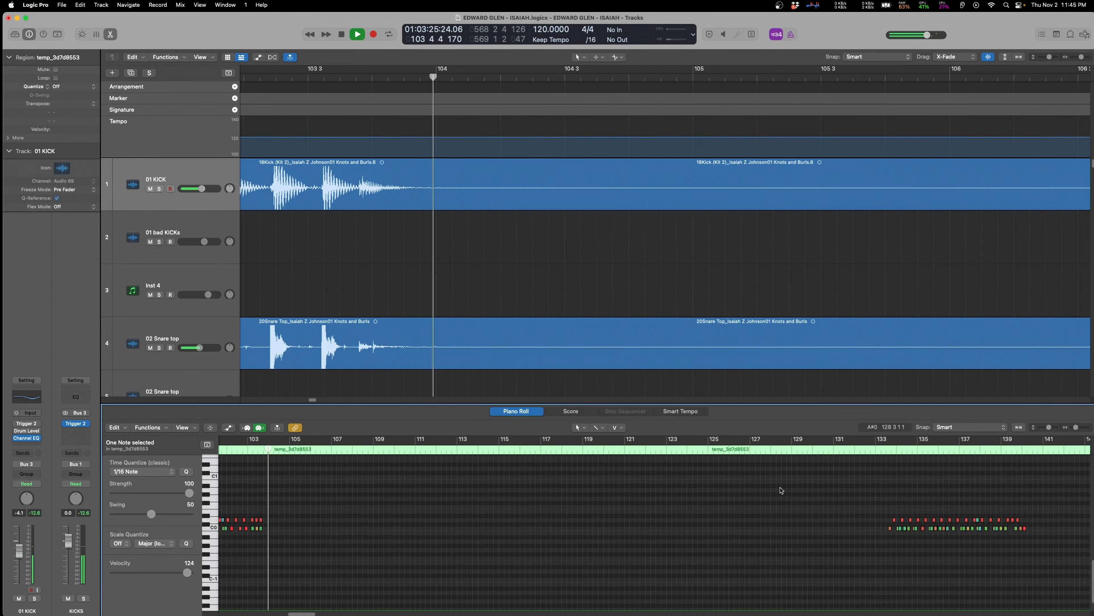
{"action": "left_click", "coordinate": [841, 520]}
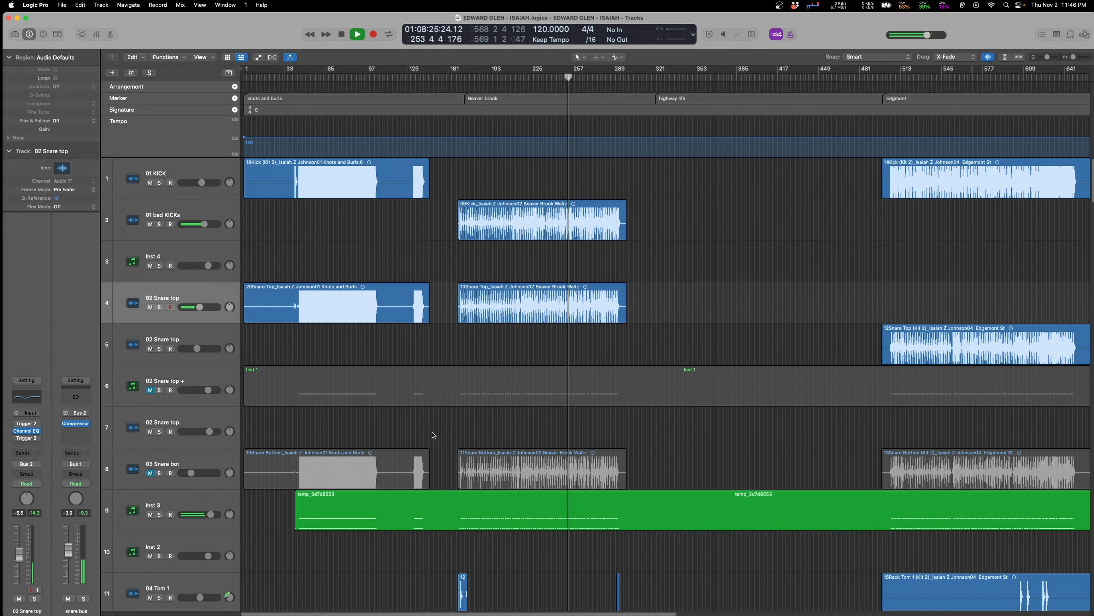
Stop playback and route the output of the first 02 Snare top track to Bus 3
{"action": "key", "text": "space"}
{"action": "left_click", "coordinate": [26, 464]}
{"action": "left_click", "coordinate": [115, 269]}
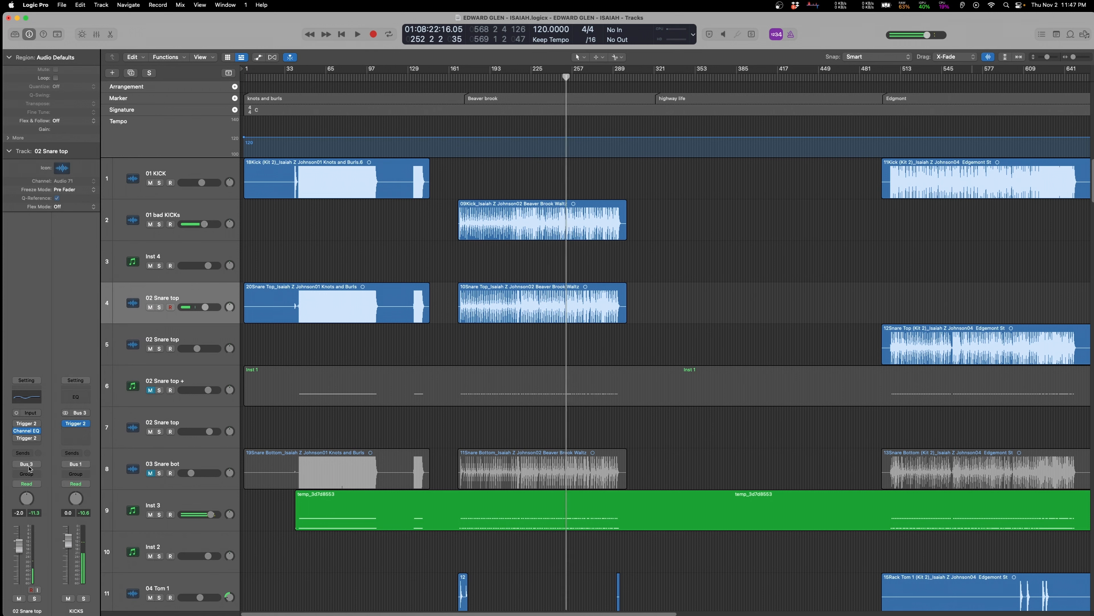
Duplicate the Inst 3 track with its settings as a new instrument track, and open the Inst 3 region in the Piano Roll
{"action": "left_click", "coordinate": [319, 510]}
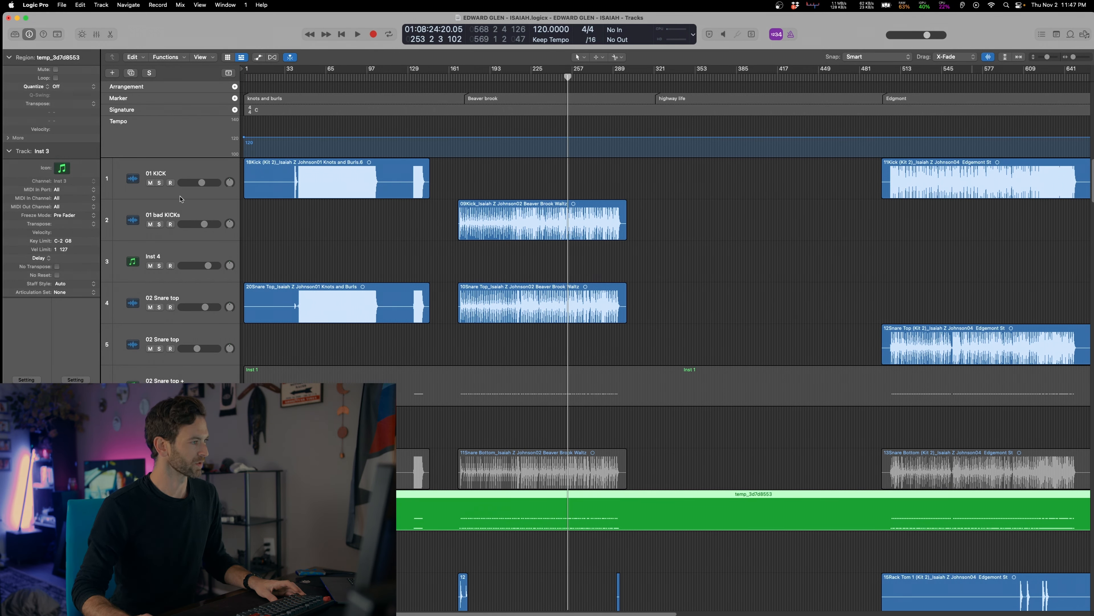
{"action": "left_click", "coordinate": [134, 75]}
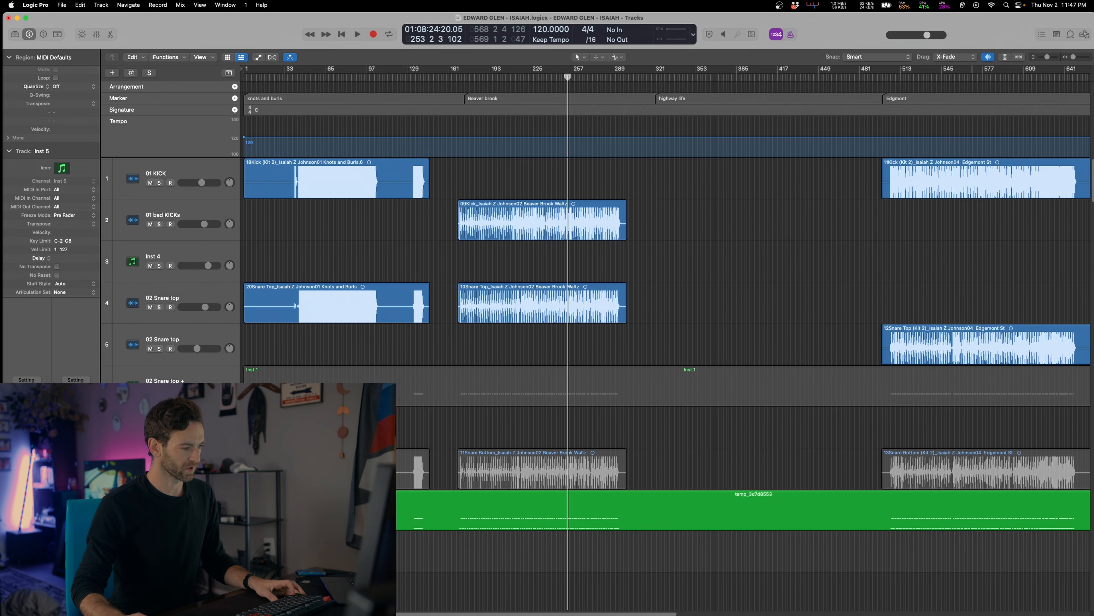
{"action": "key", "text": "super+Left"}
{"action": "key", "text": "super+Left"}
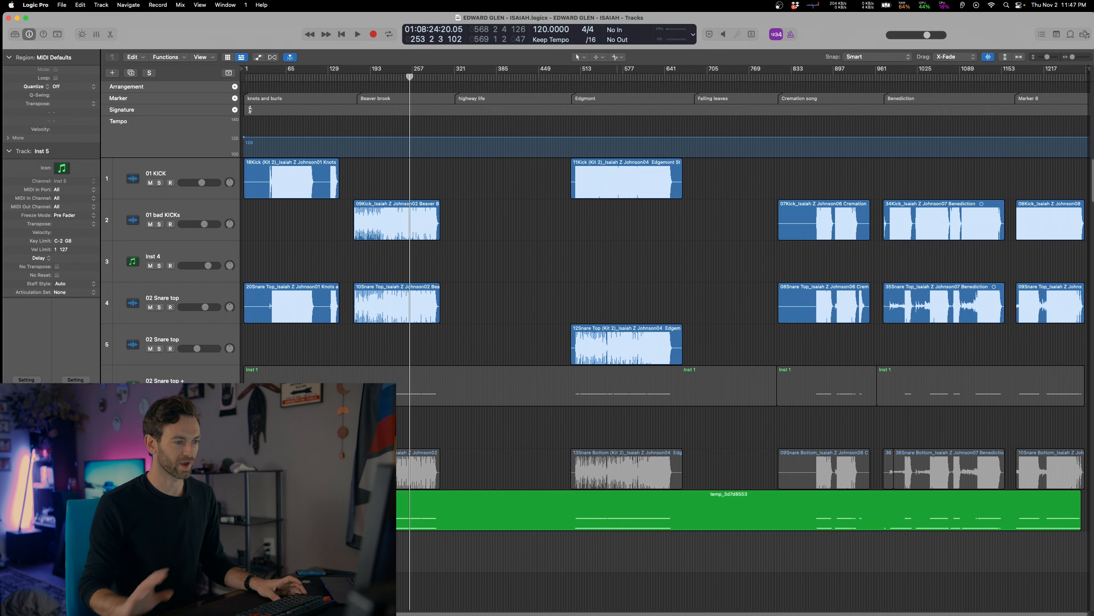
{"action": "double_click", "coordinate": [300, 517]}
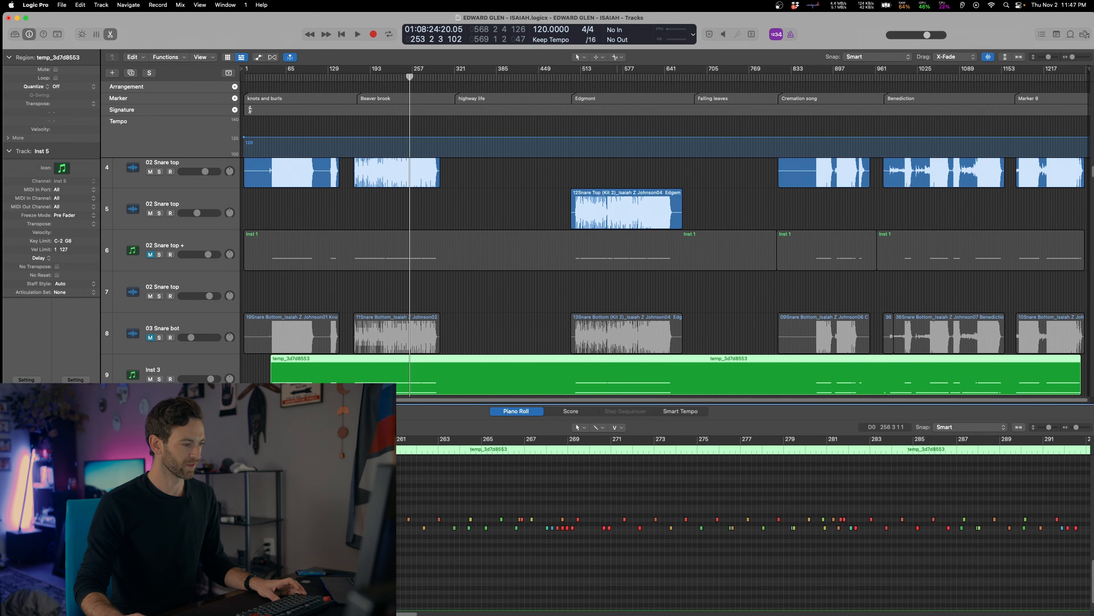
Copy the Inst 3 MIDI region onto the Inst 5 track at the same start position, bar 41
{"action": "scroll", "coordinate": [416, 542], "scroll_direction": "right", "scroll_amount": 10}
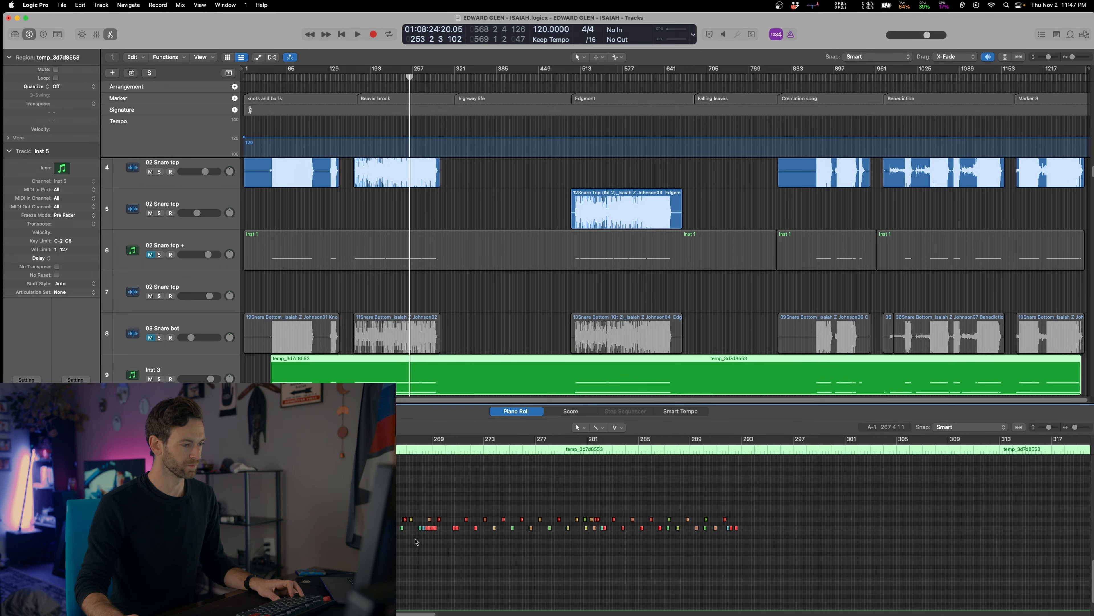
{"action": "left_click_drag", "start_coordinate": [287, 280], "coordinate": [288, 322]}
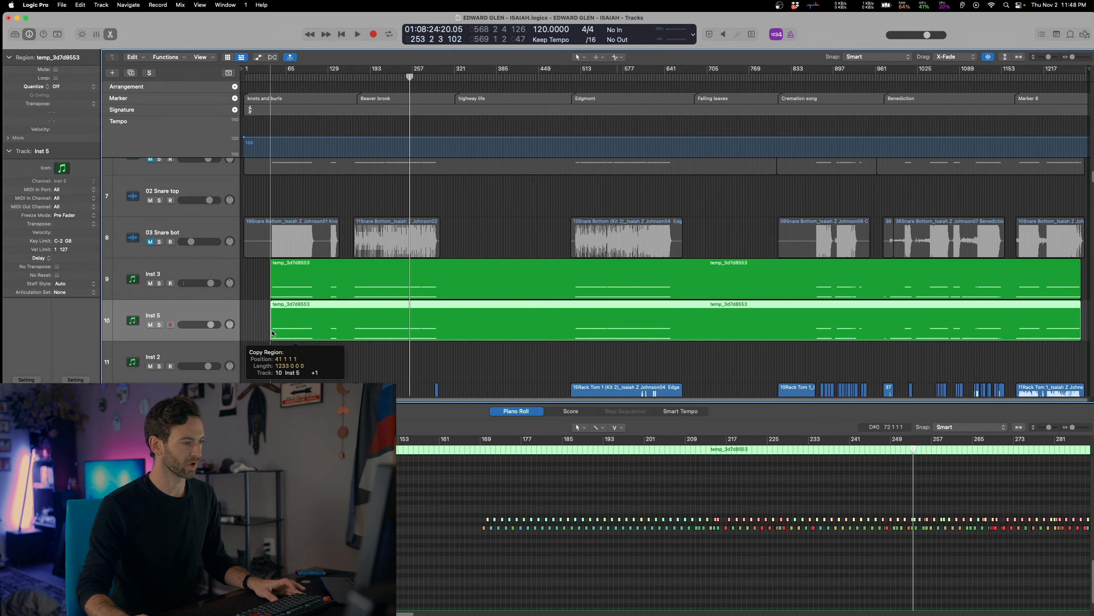
{"action": "left_click", "coordinate": [259, 322]}
{"action": "left_click", "coordinate": [288, 322]}
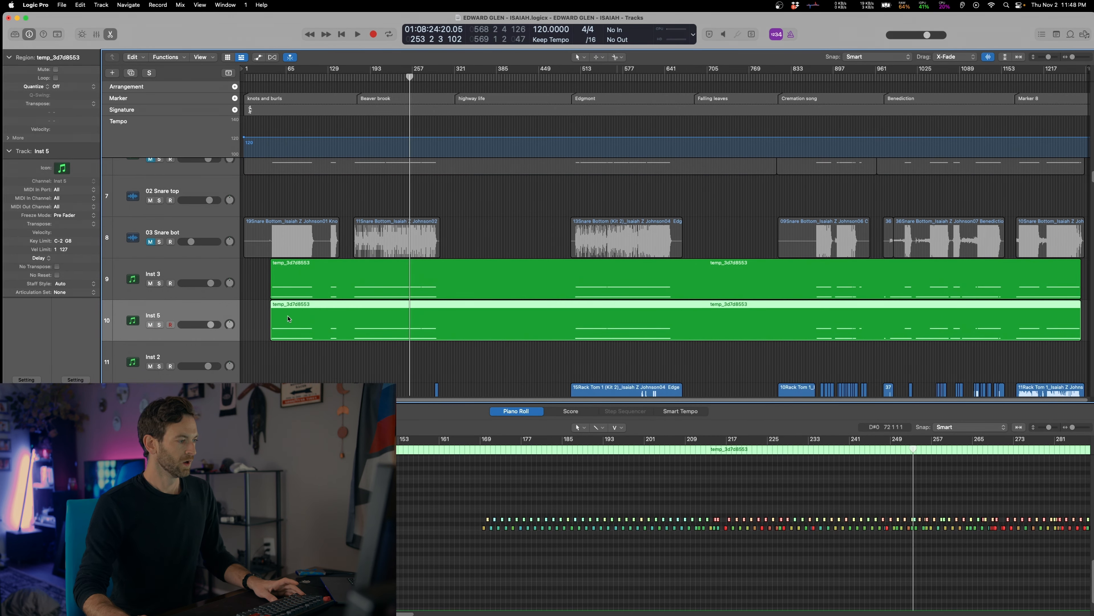
Rename the Inst 3 track as KICK and the Inst 5 track as SNARE
{"action": "double_click", "coordinate": [156, 276]}
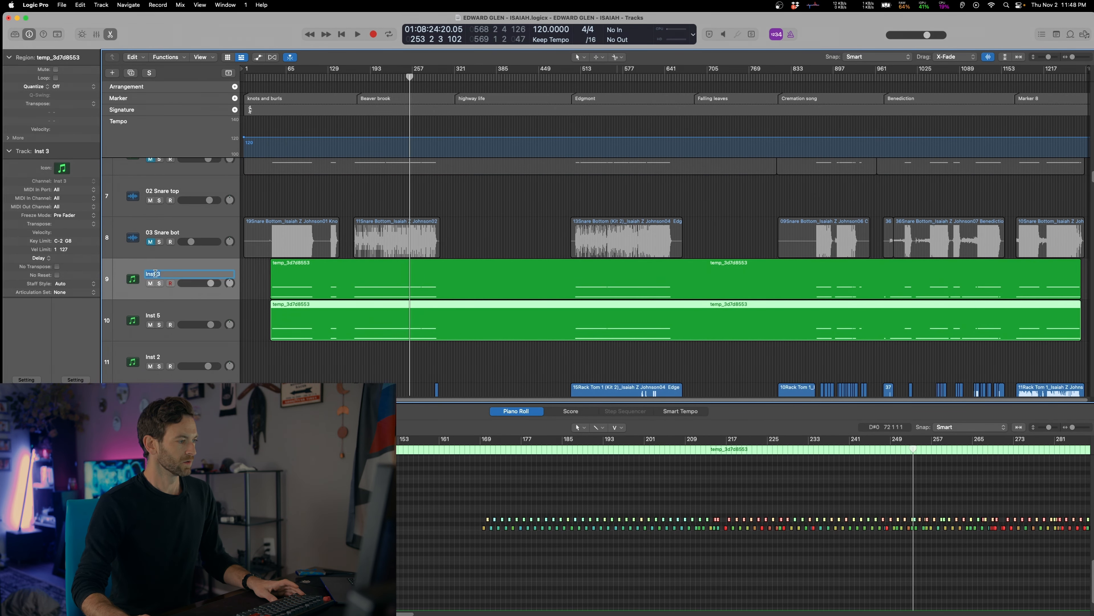
{"action": "type", "text": "KICK"}
{"action": "key", "text": "Return"}
{"action": "double_click", "coordinate": [154, 316]}
{"action": "type", "text": "SNARE"}
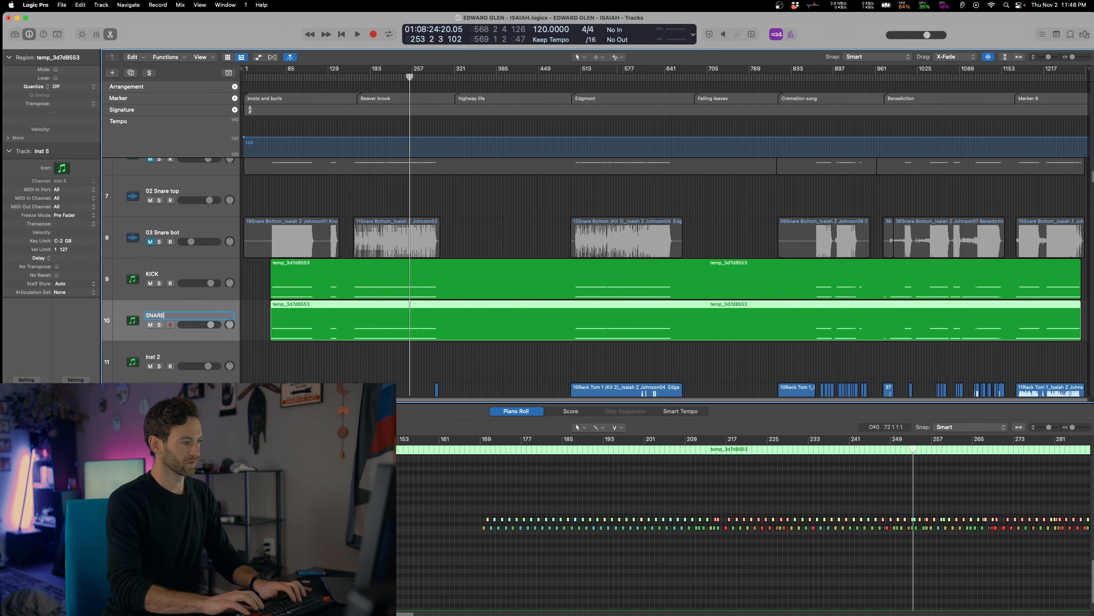
{"action": "key", "text": "Return"}
Mute the snare notes in the KICK track's region and the kick notes in the SNARE track's region, and start playback
{"action": "double_click", "coordinate": [321, 280]}
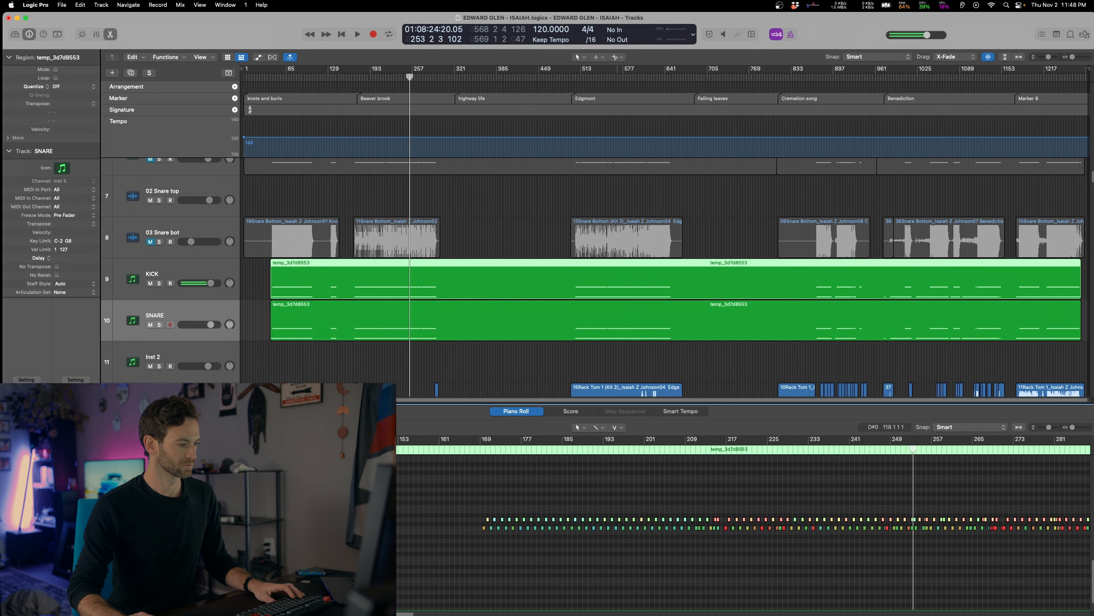
{"action": "key", "text": "ctrl+m"}
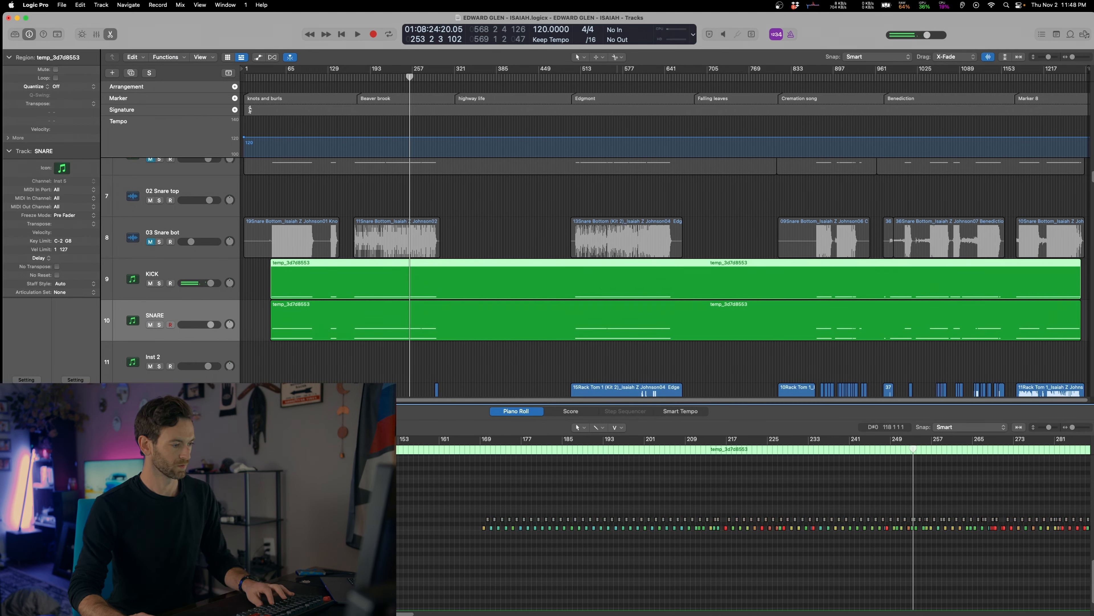
{"action": "left_click", "coordinate": [217, 316]}
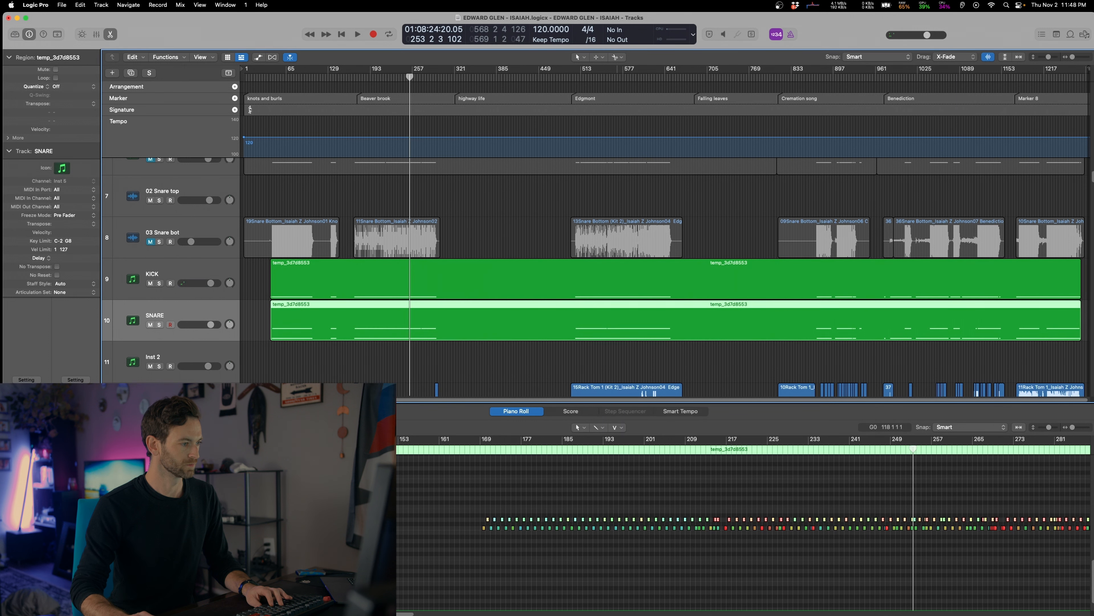
{"action": "left_click", "coordinate": [224, 528]}
{"action": "key", "text": "ctrl+m"}
{"action": "key", "text": "space"}
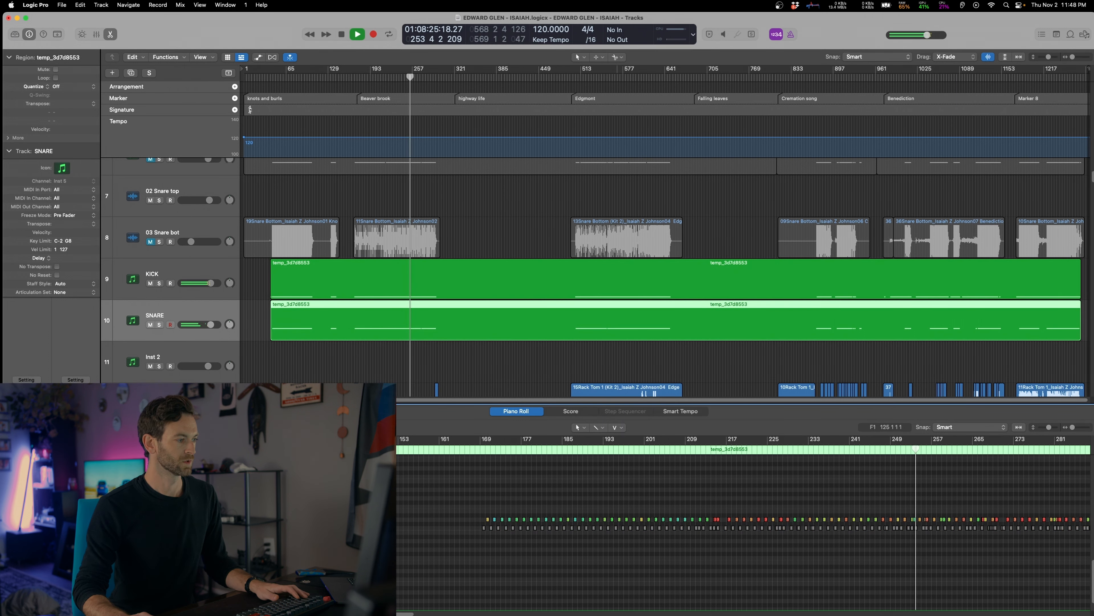
Stop playback and route the KICK and SNARE track outputs to their submix buses, with SNARE on Bus 2 (snare bus)
{"action": "left_click", "coordinate": [212, 274]}
{"action": "key", "text": "space"}
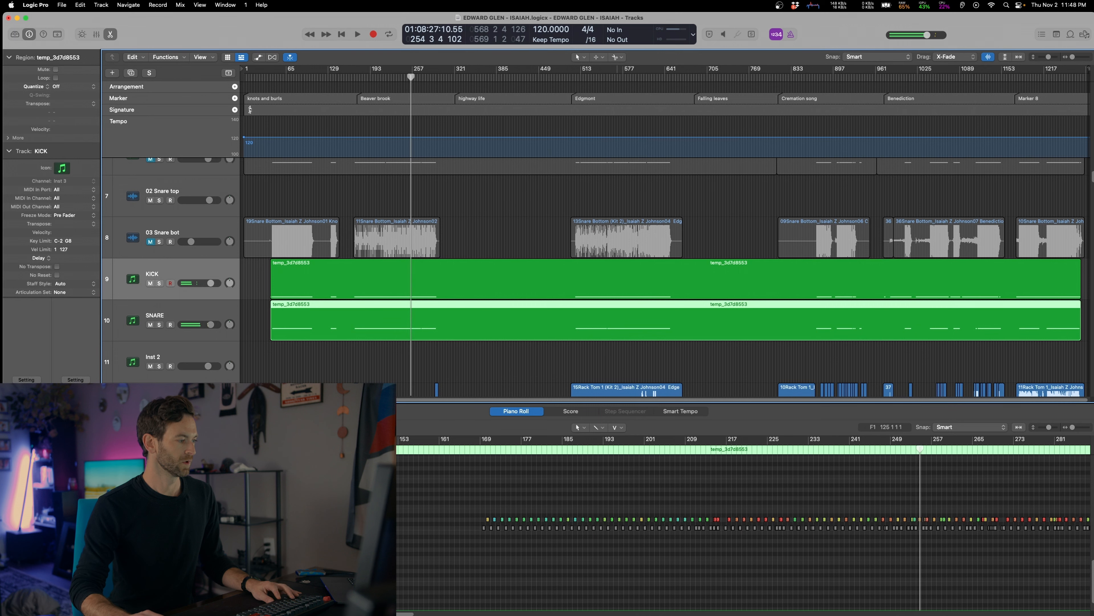
{"action": "left_click", "coordinate": [27, 470]}
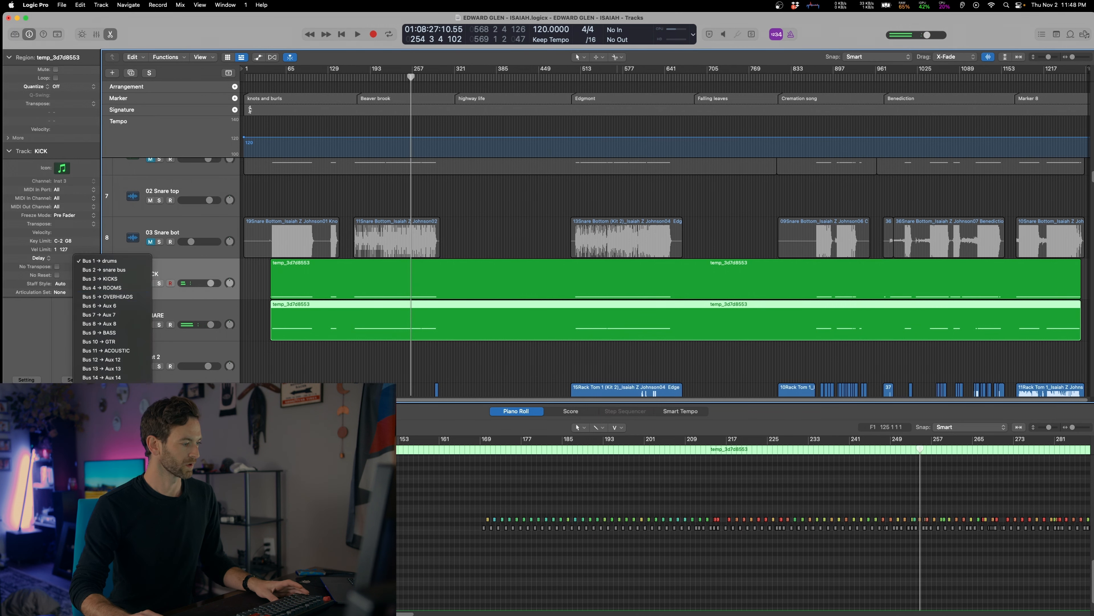
{"action": "left_click", "coordinate": [120, 270]}
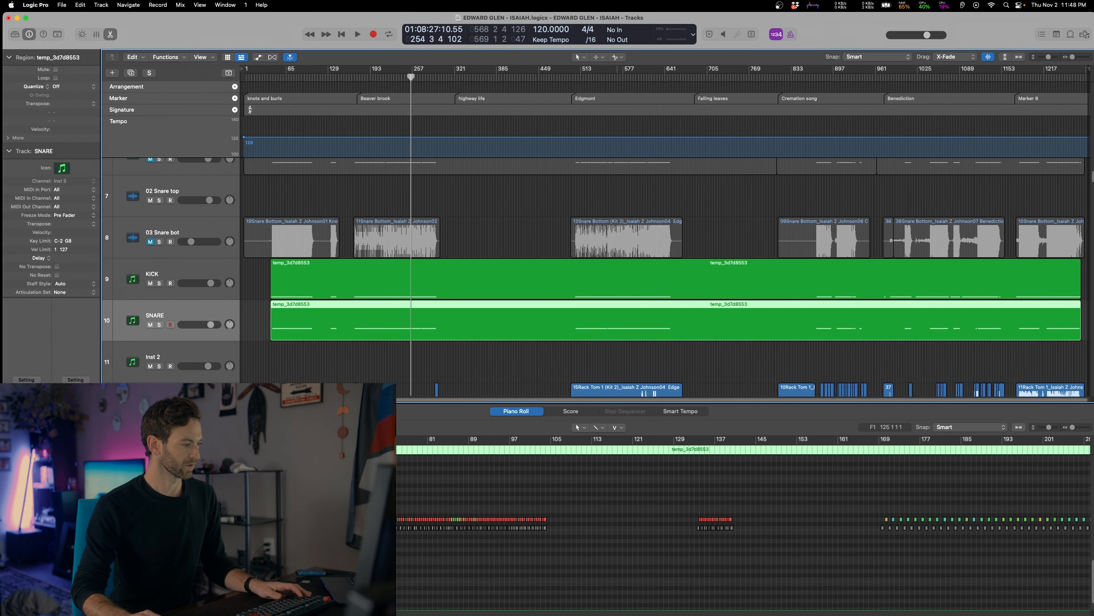
{"action": "left_click", "coordinate": [27, 470]}
{"action": "left_click", "coordinate": [128, 270]}
During playback, move the KICK track directly below 01 bad KICKs and the SNARE track directly above the first 02 Snare top
{"action": "key", "text": "space"}
{"action": "scroll", "coordinate": [235, 288], "scroll_direction": "up", "scroll_amount": 1}
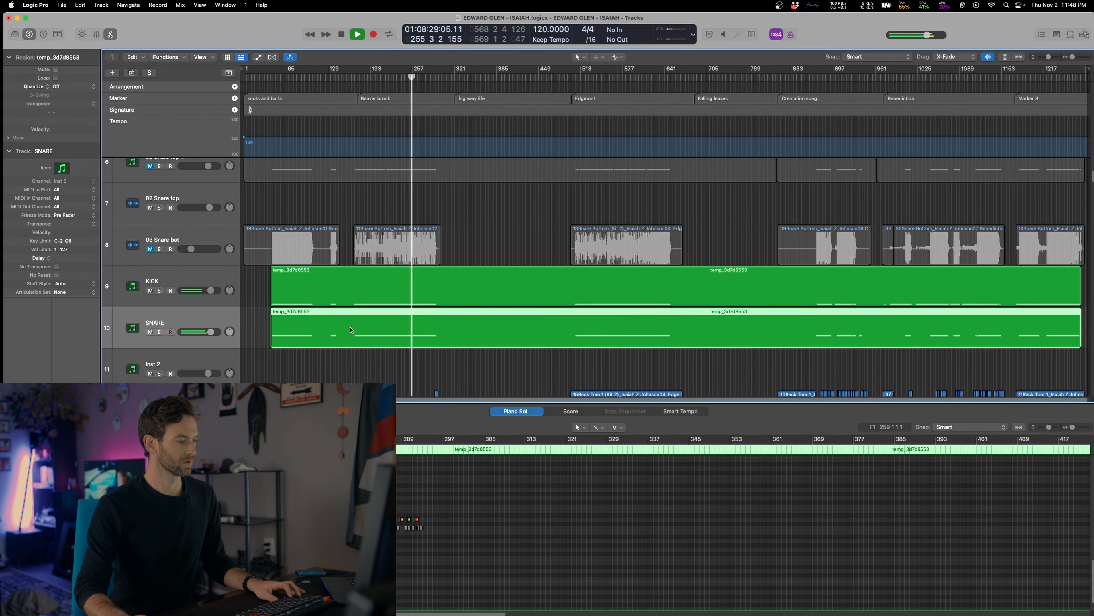
{"action": "key", "text": "x"}
{"action": "key", "text": "x"}
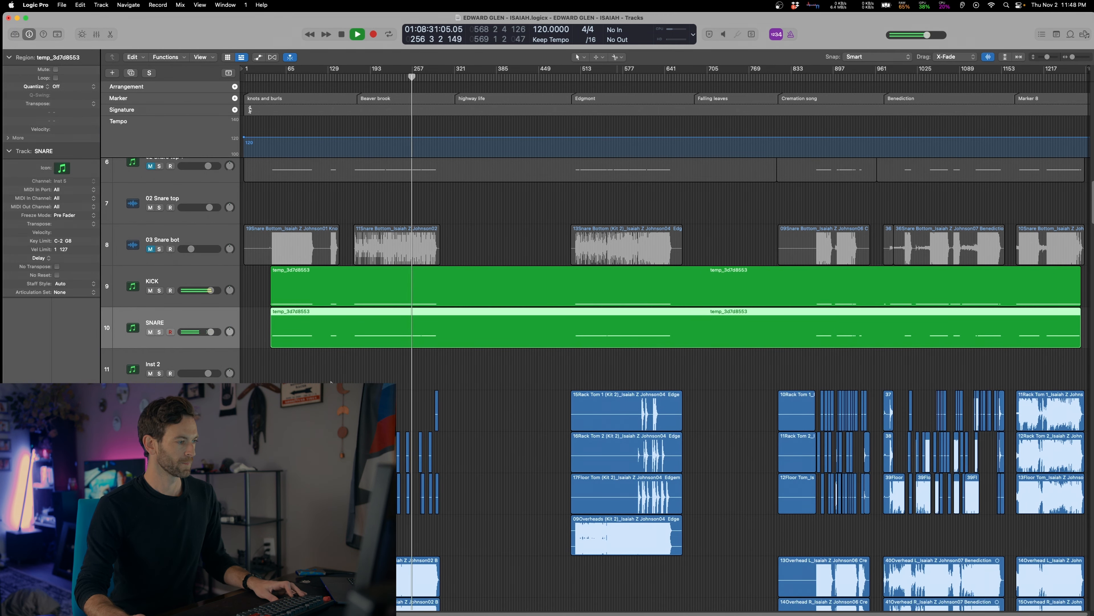
{"action": "scroll", "coordinate": [335, 382], "scroll_direction": "up", "scroll_amount": 10}
{"action": "left_click", "coordinate": [335, 424]}
{"action": "key", "text": "super+Up"}
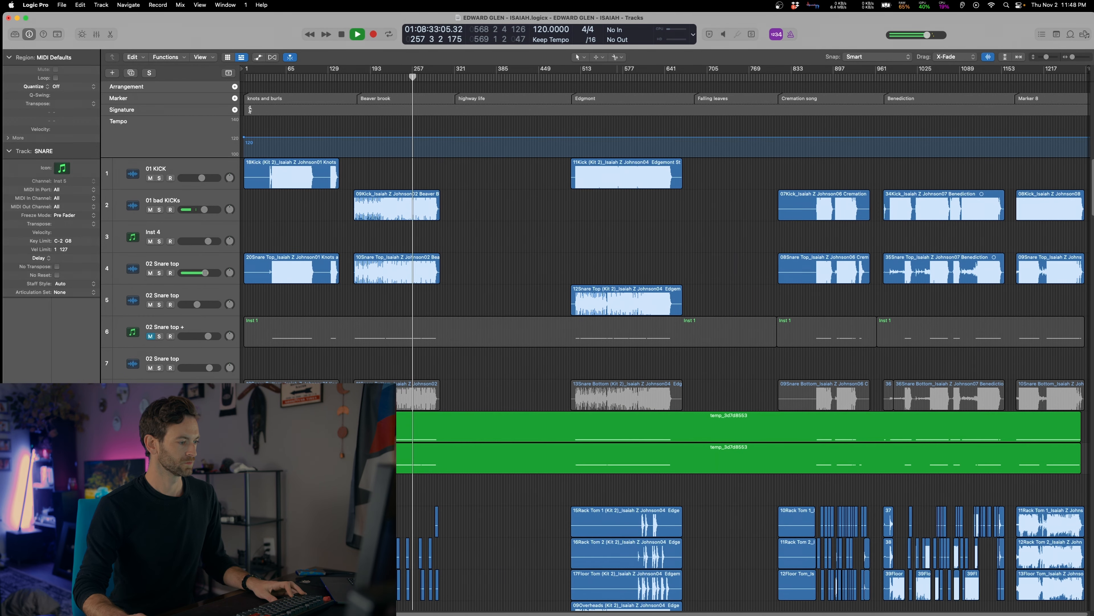
{"action": "left_click_drag", "start_coordinate": [184, 425], "coordinate": [185, 225]}
{"action": "left_click_drag", "start_coordinate": [184, 457], "coordinate": [185, 298]}
{"action": "key", "text": "super+Right"}
{"action": "key", "text": "super+Up"}
{"action": "key", "text": "super+Up"}
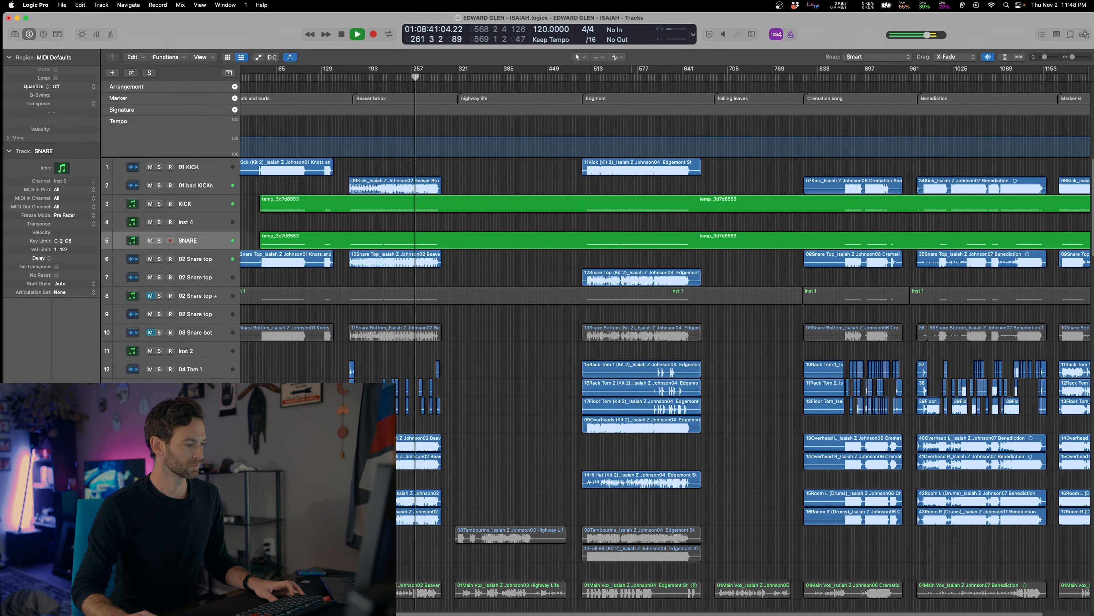
Play the Edgmont and Cremation song sections to hear the layered kick and snare samples
{"action": "left_click", "coordinate": [191, 170]}
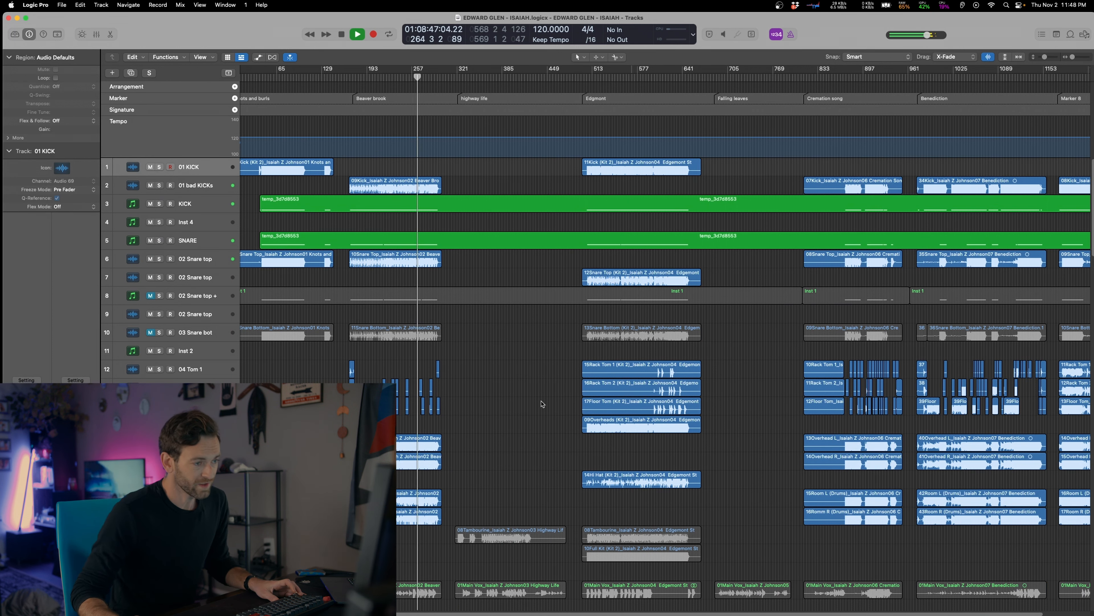
{"action": "left_click", "coordinate": [604, 260]}
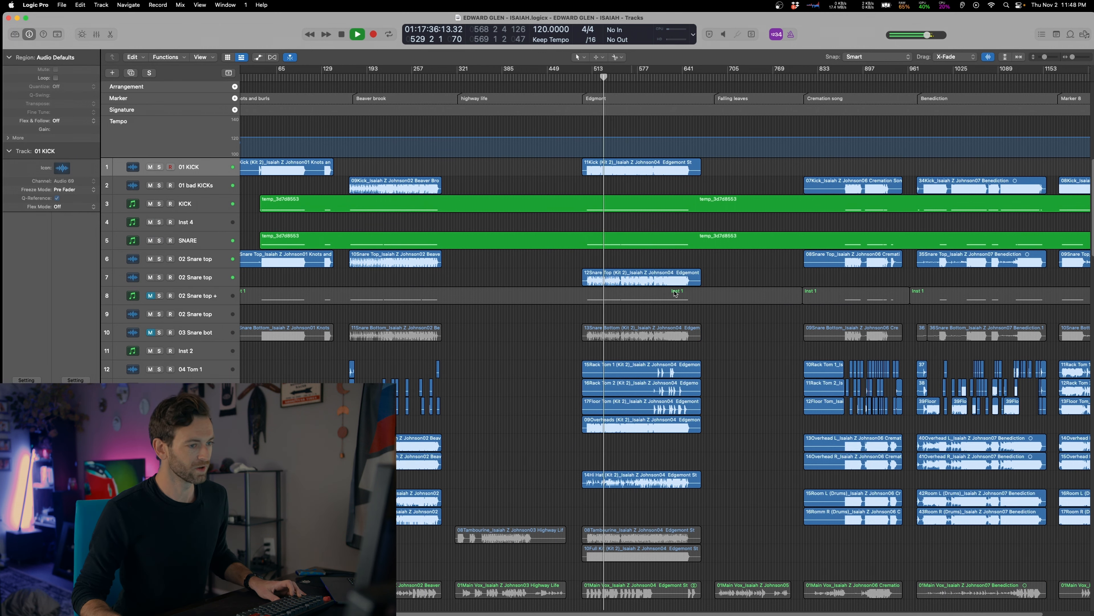
{"action": "left_click", "coordinate": [851, 280]}
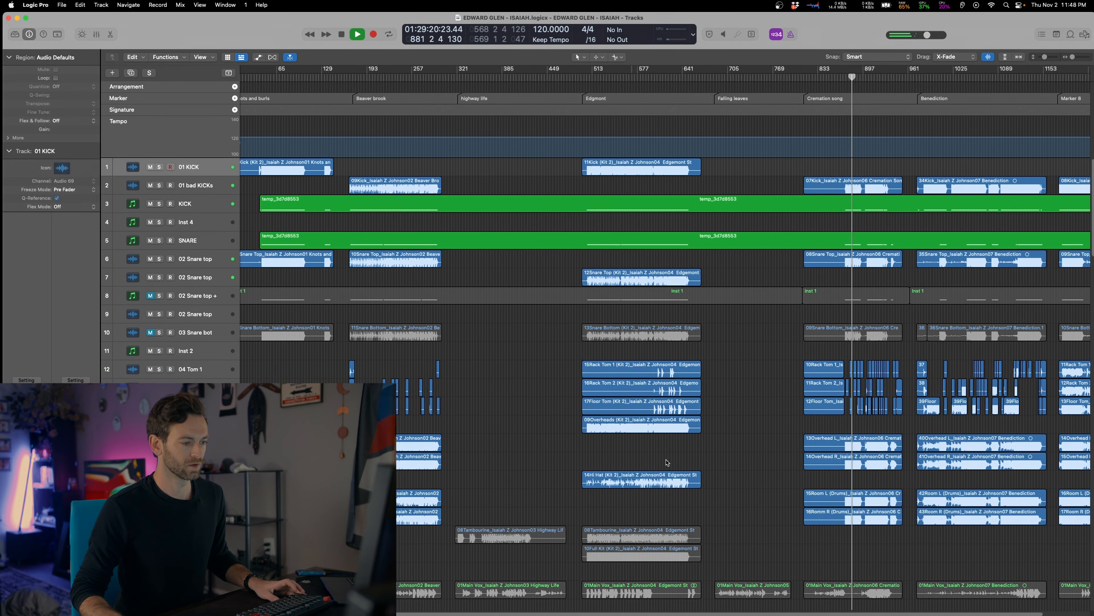
{"action": "scroll", "coordinate": [647, 482], "scroll_direction": "right", "scroll_amount": 2}
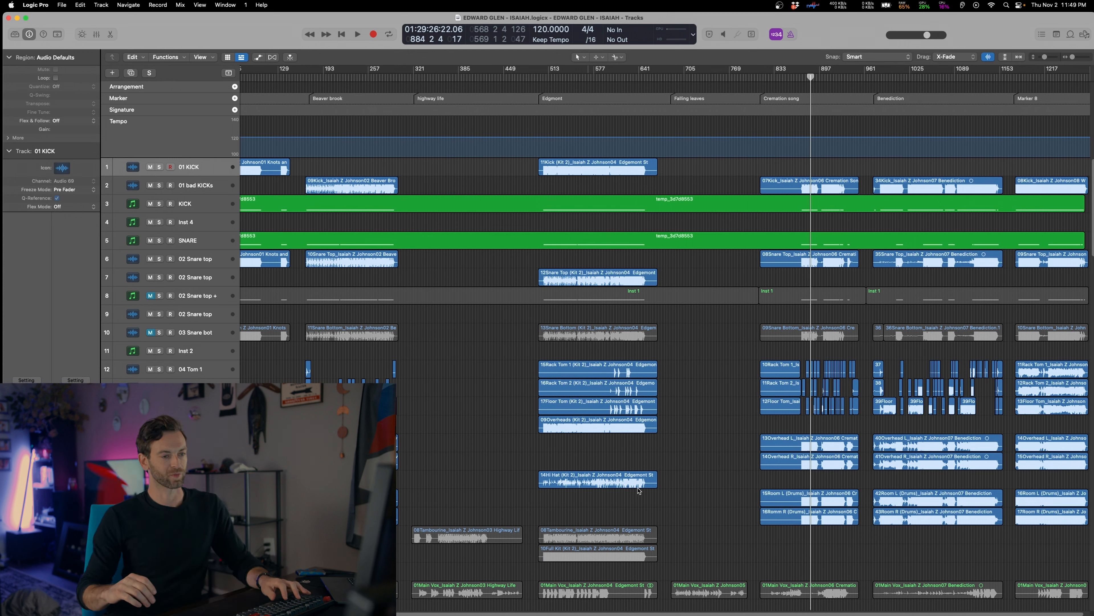
Play the Cremation song section with the KICK and SNARE tracks muted, and unmute both to compare the sound
{"action": "key", "text": "space"}
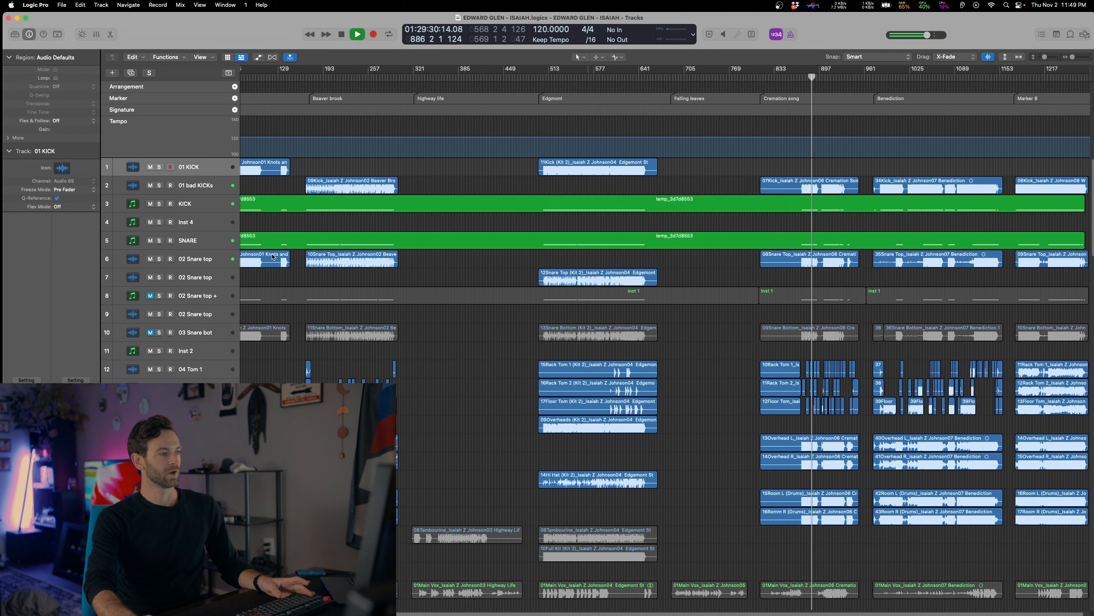
{"action": "left_click", "coordinate": [157, 203]}
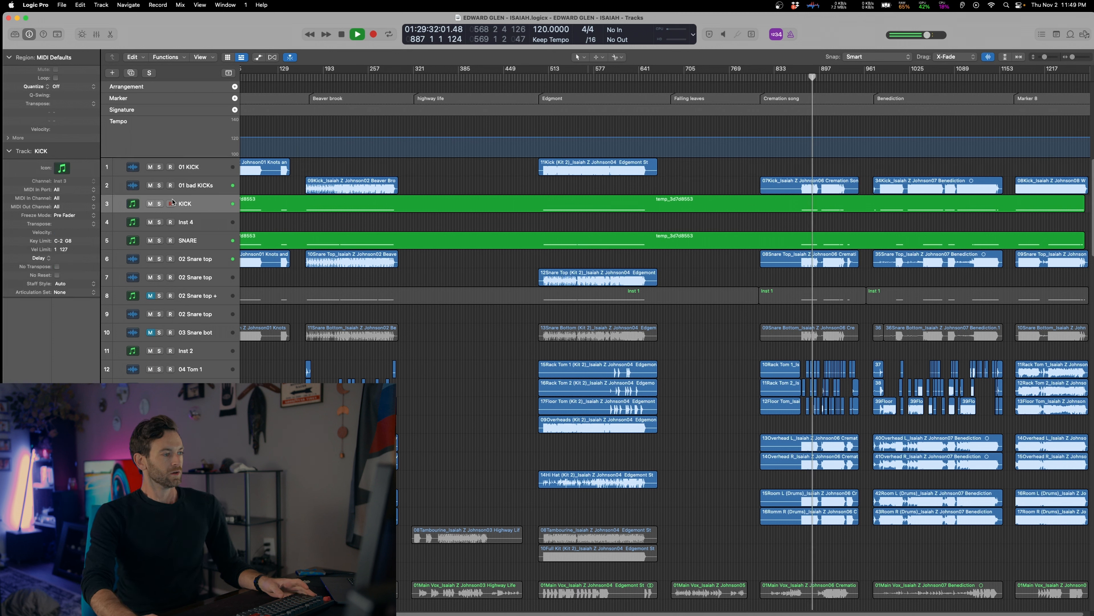
{"action": "left_click", "coordinate": [151, 205]}
{"action": "left_click", "coordinate": [151, 241]}
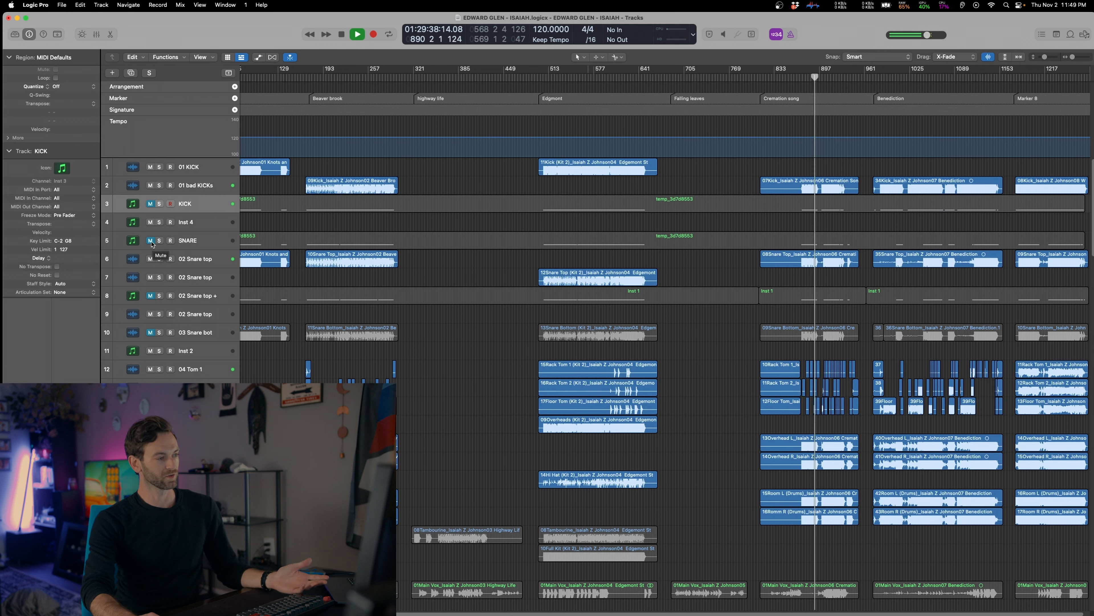
{"action": "left_click", "coordinate": [151, 240]}
{"action": "left_click", "coordinate": [150, 205]}
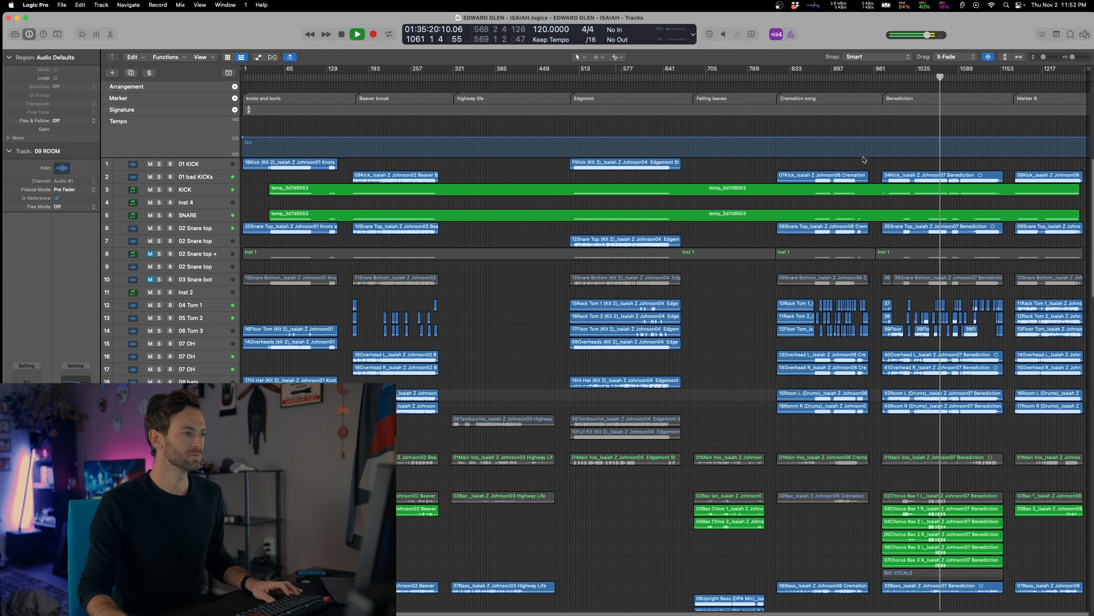
Stop playback in the Benediction section, show the mixer's channel strips and hide them again
{"action": "key", "text": "space"}
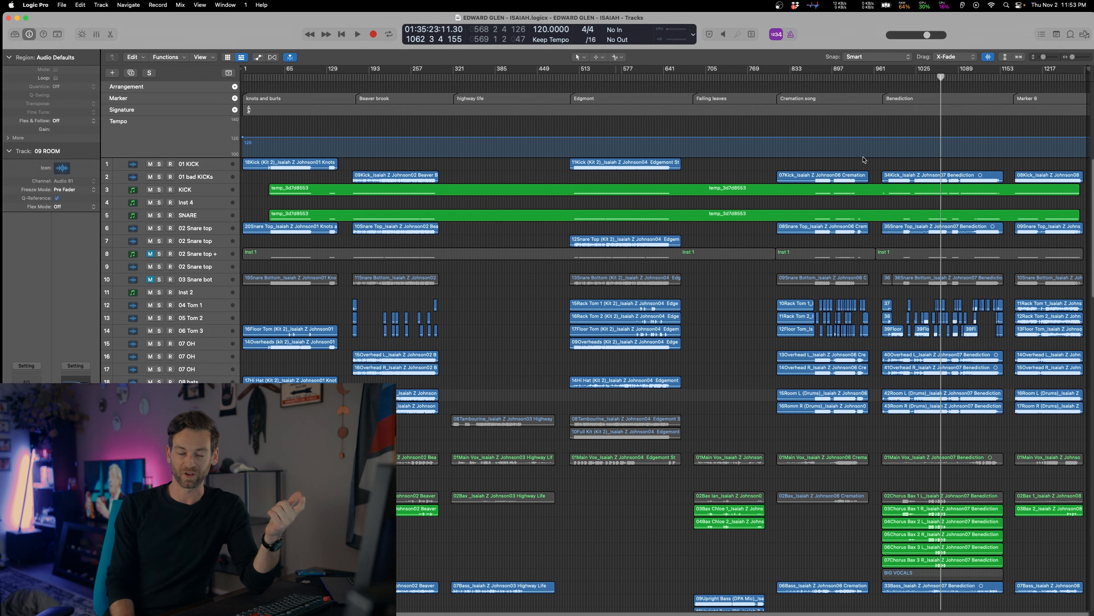
{"action": "key", "text": "x"}
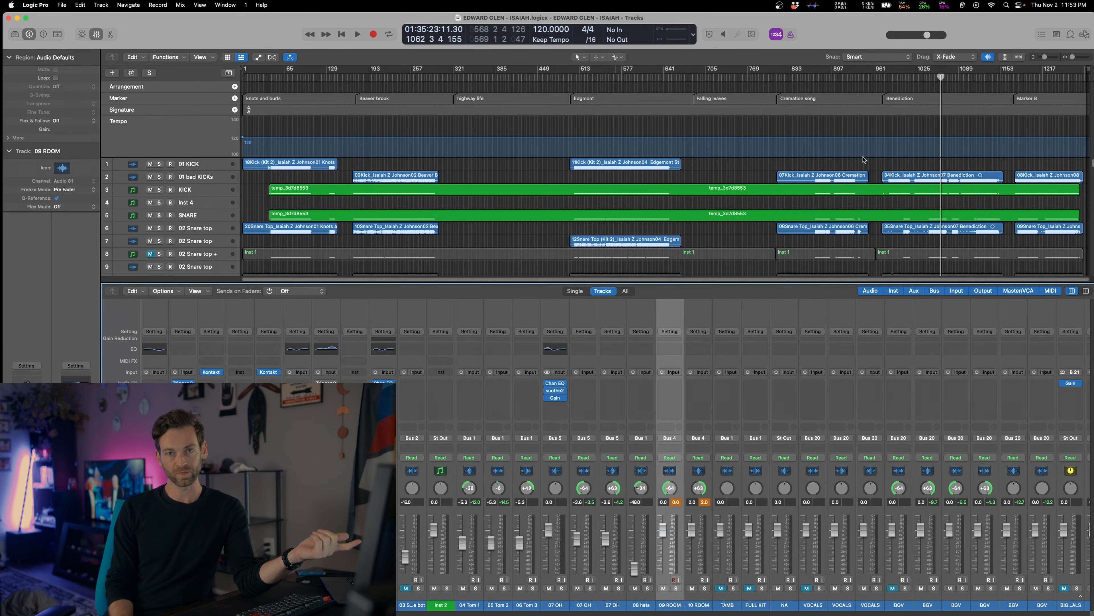
{"action": "key", "text": "x"}
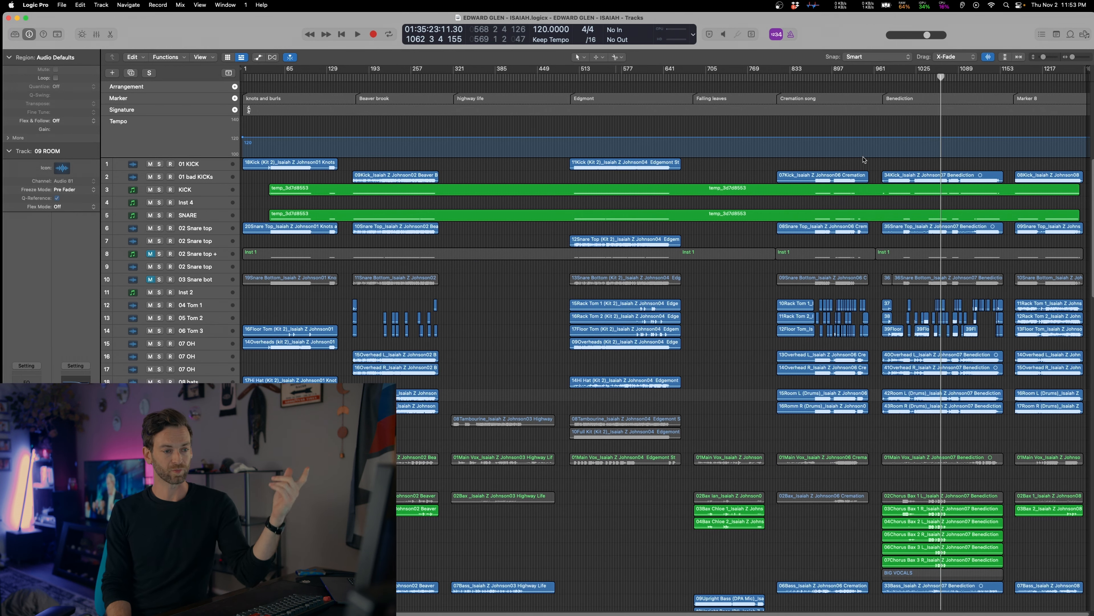